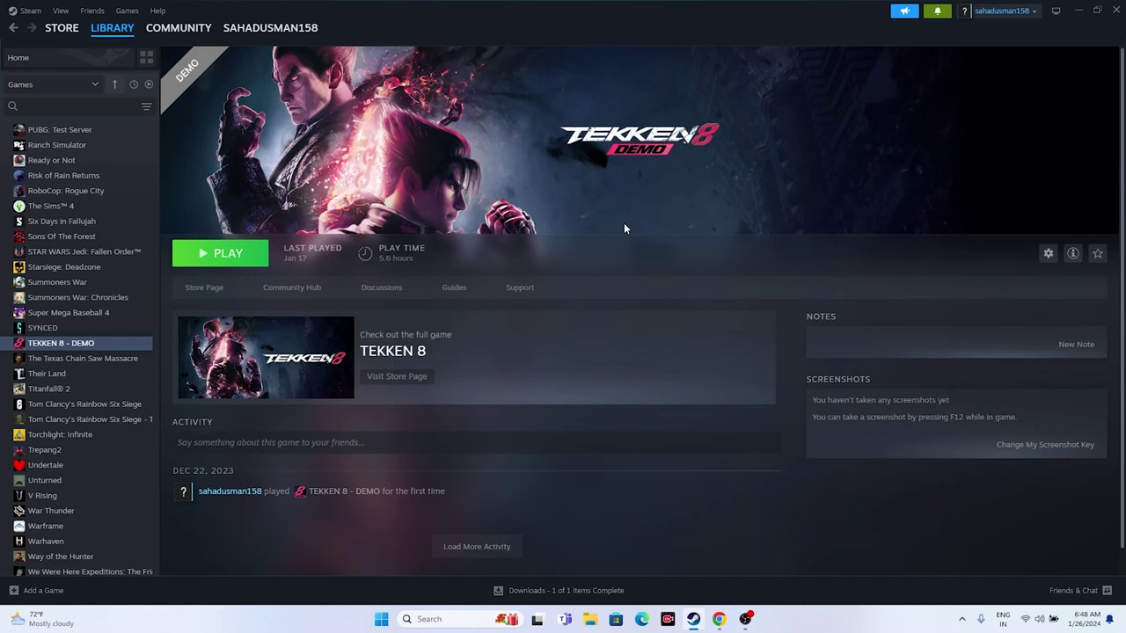
View the Windows power options that include restarting the computer, and dismiss them
key("XF86AudioRaiseVolume")
left_click(382, 621)
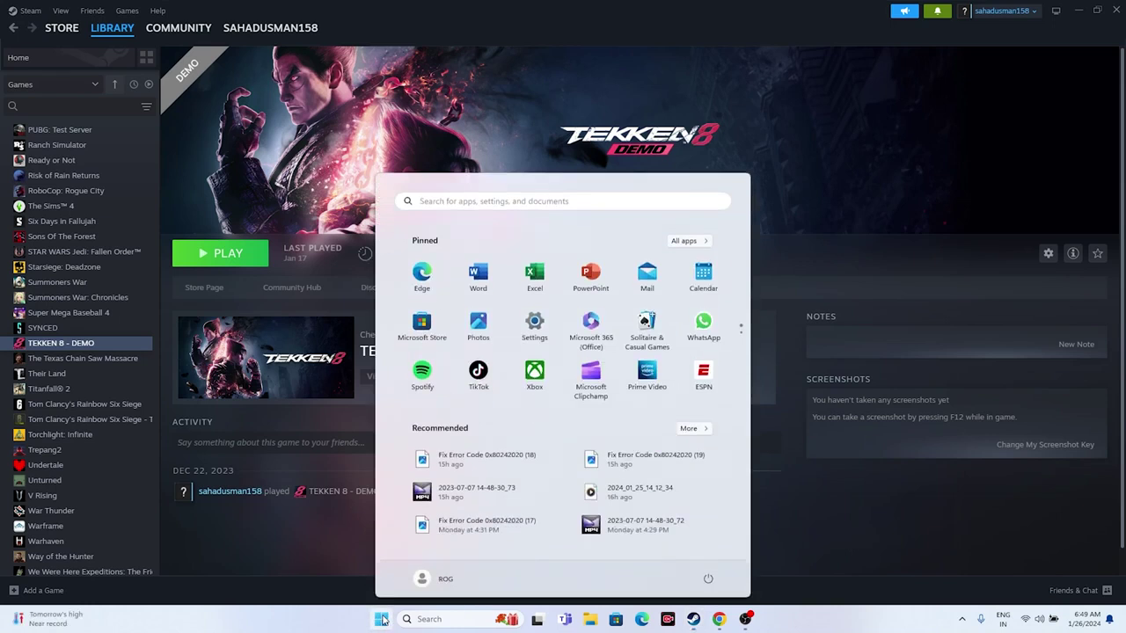
left_click(708, 578)
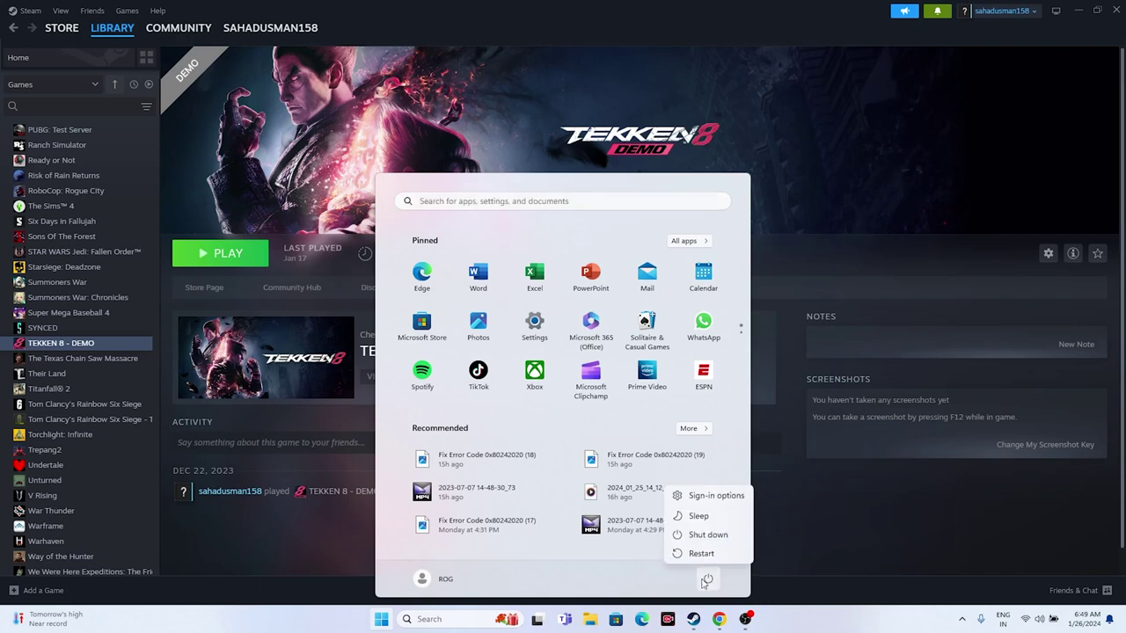
left_click(775, 630)
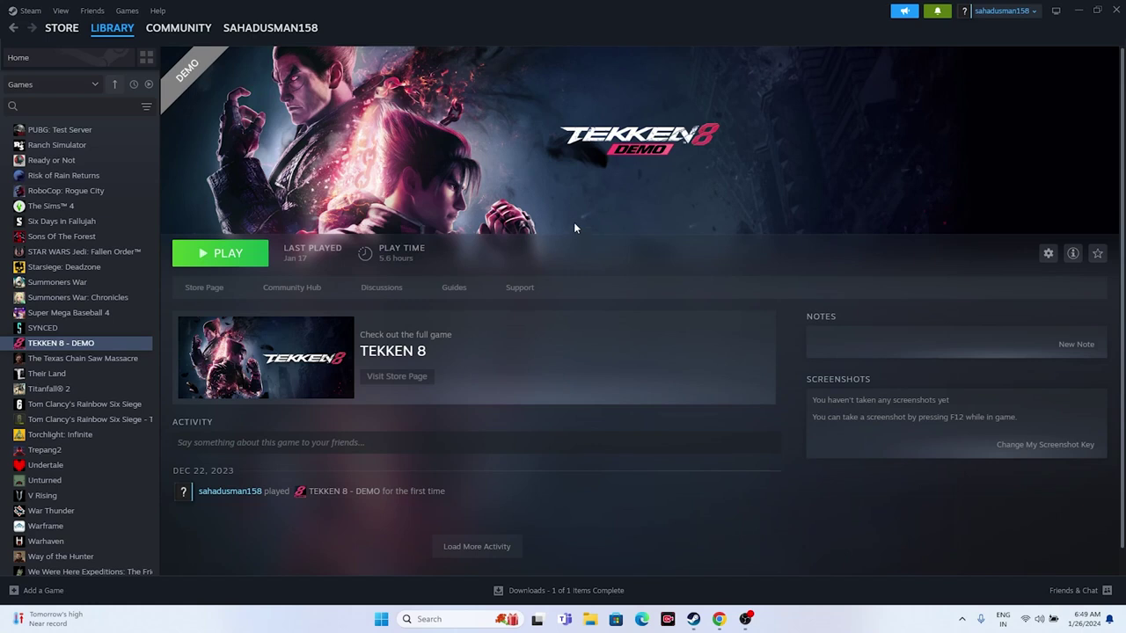
Browse to the local installation folder of TEKKEN 8 - DEMO from its Steam properties, and minimise Steam to reveal the folder in File Explorer
left_click(220, 255)
right_click(88, 350)
left_click(113, 434)
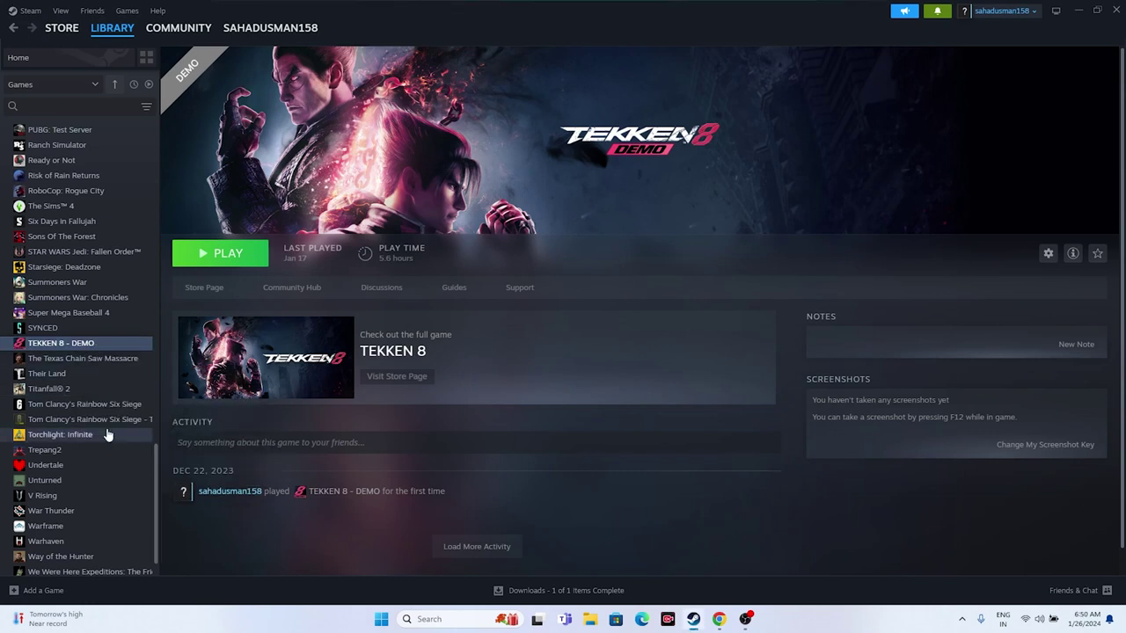
left_click(348, 224)
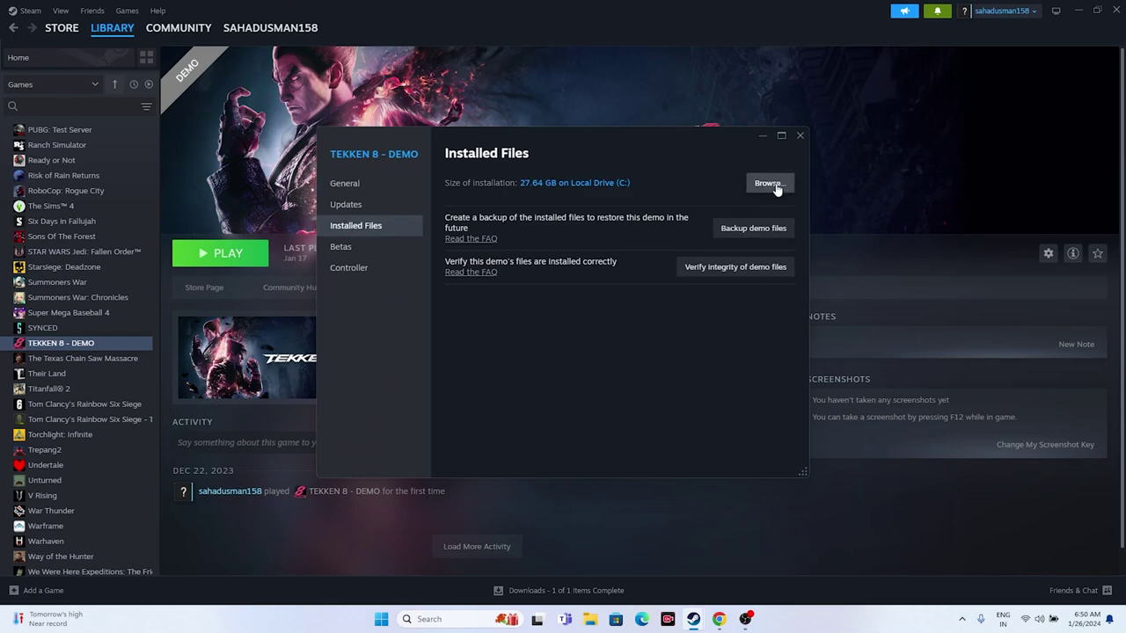
left_click(801, 134)
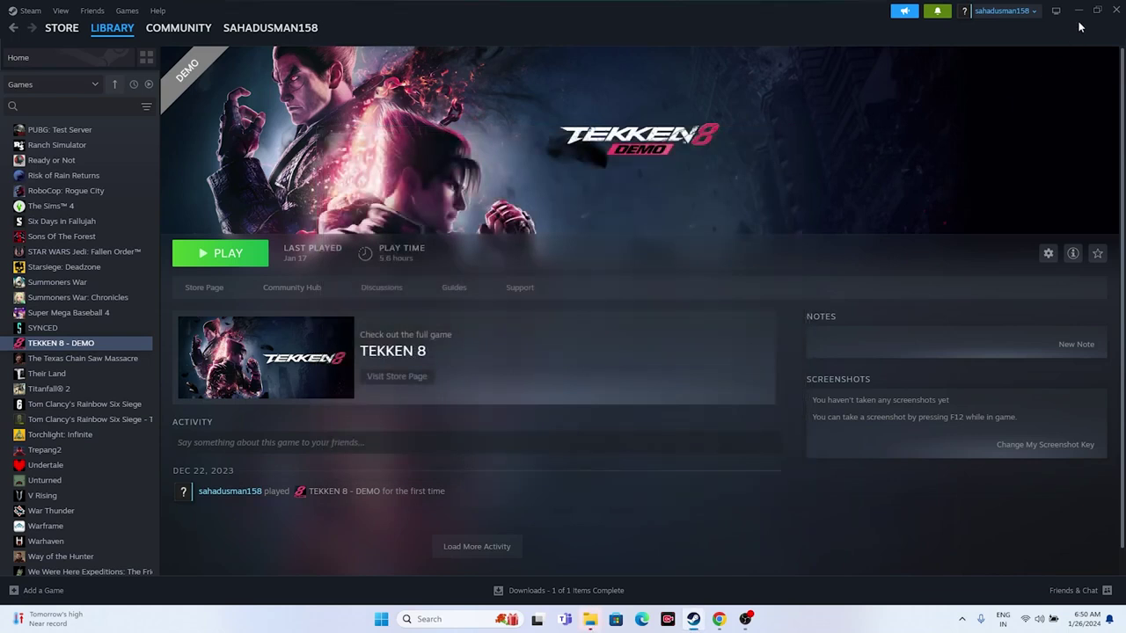
left_click(1078, 11)
left_click(615, 135)
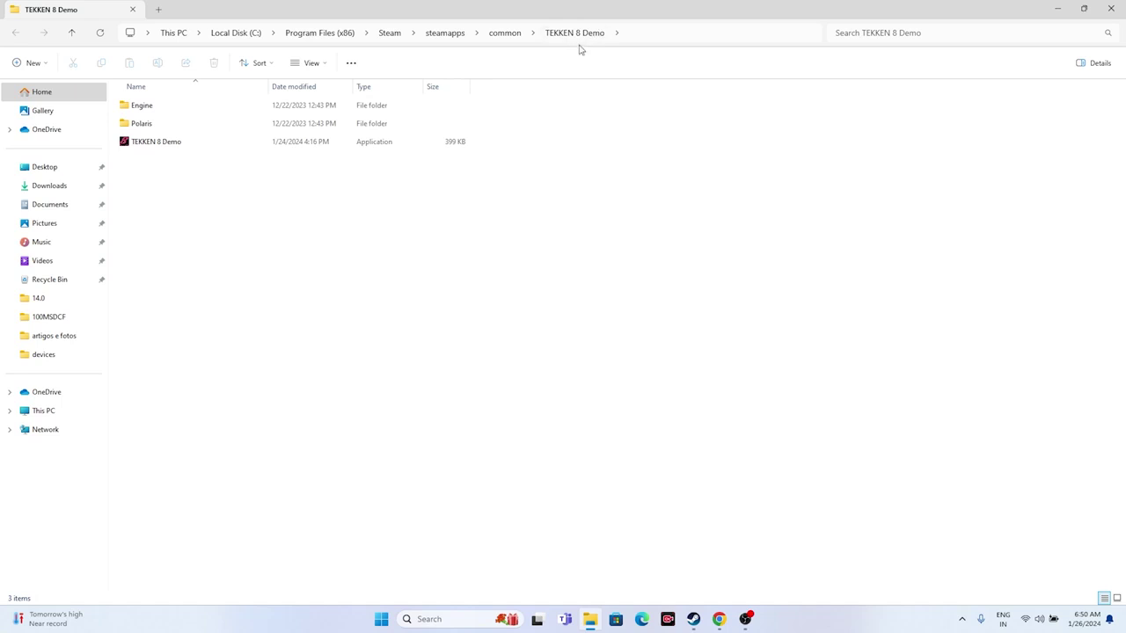
Set the TEKKEN 8 Demo application to run as an administrator and apply the change
left_click(178, 151)
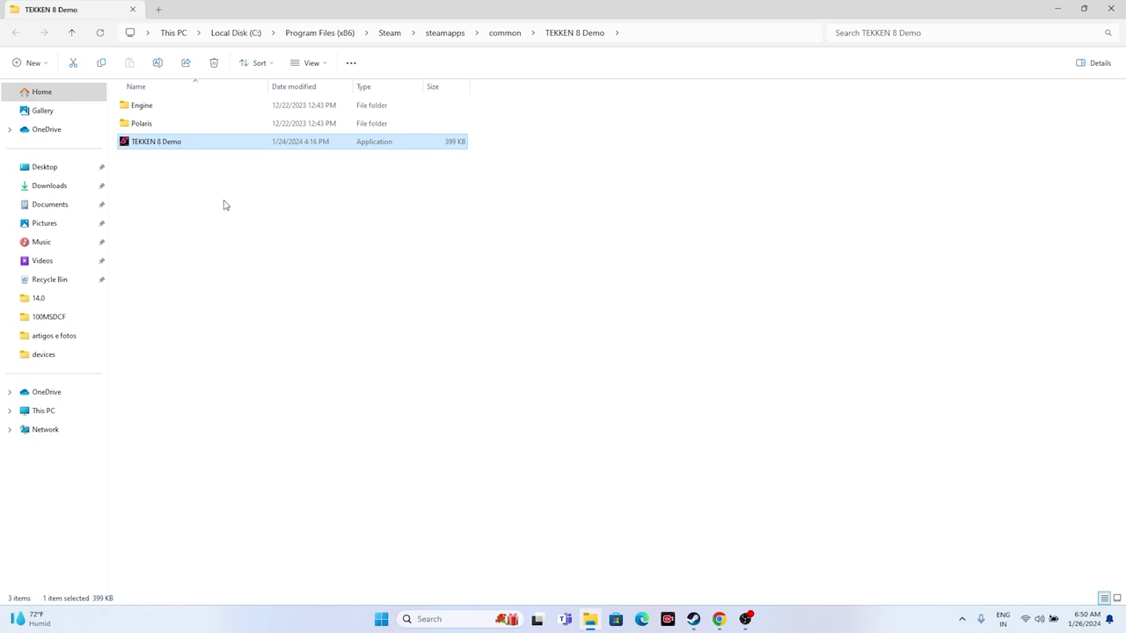
right_click(155, 146)
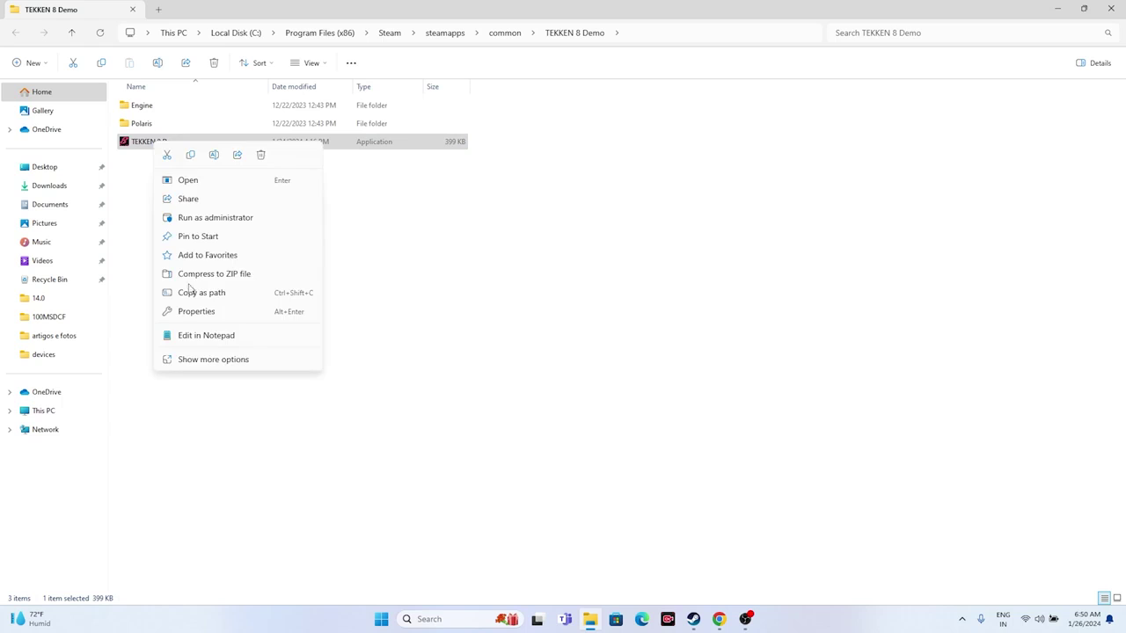
left_click(195, 362)
left_click(202, 437)
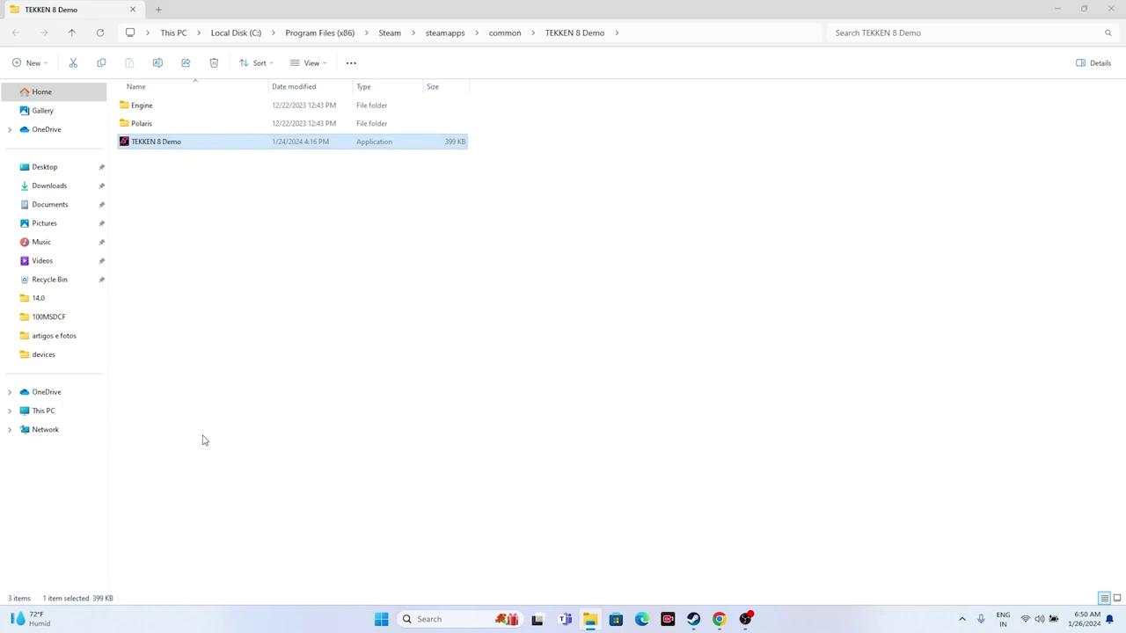
left_click(212, 168)
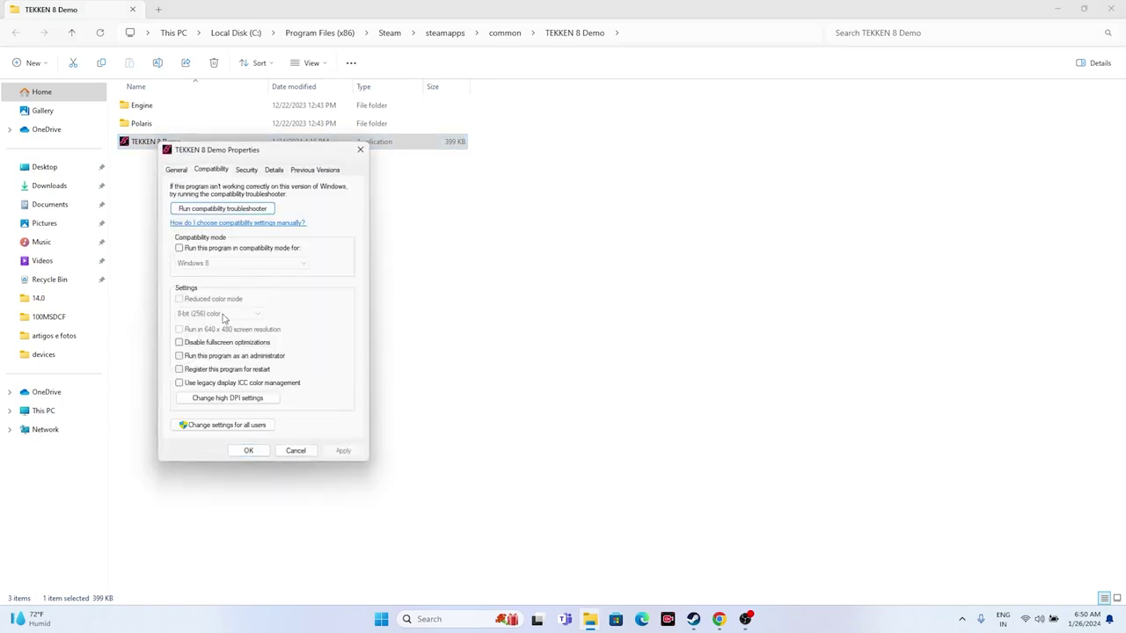
left_click(180, 356)
left_click(344, 452)
left_click(249, 451)
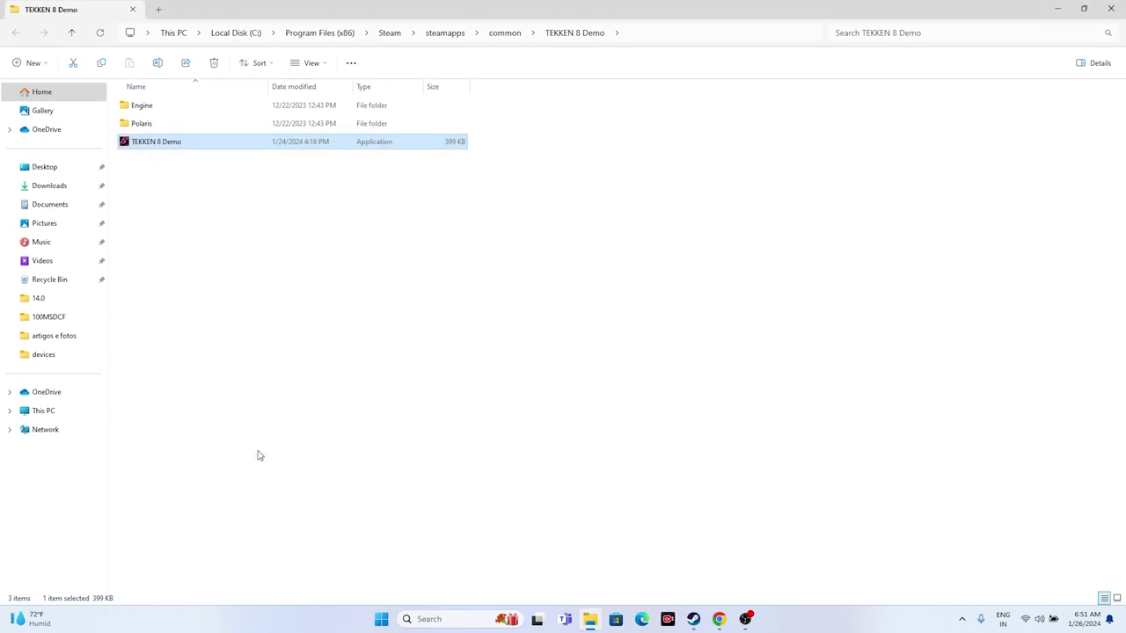
Set the TEKKEN 8 Demo application to run in compatibility mode for Windows 8, apply it, and close File Explorer
right_click(171, 151)
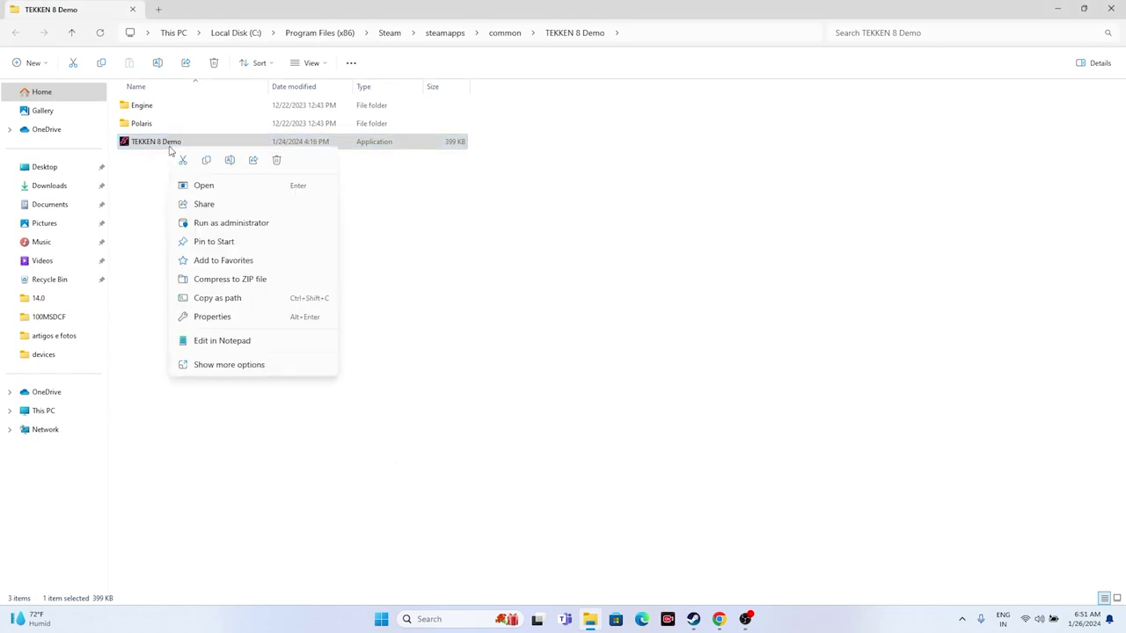
left_click(216, 375)
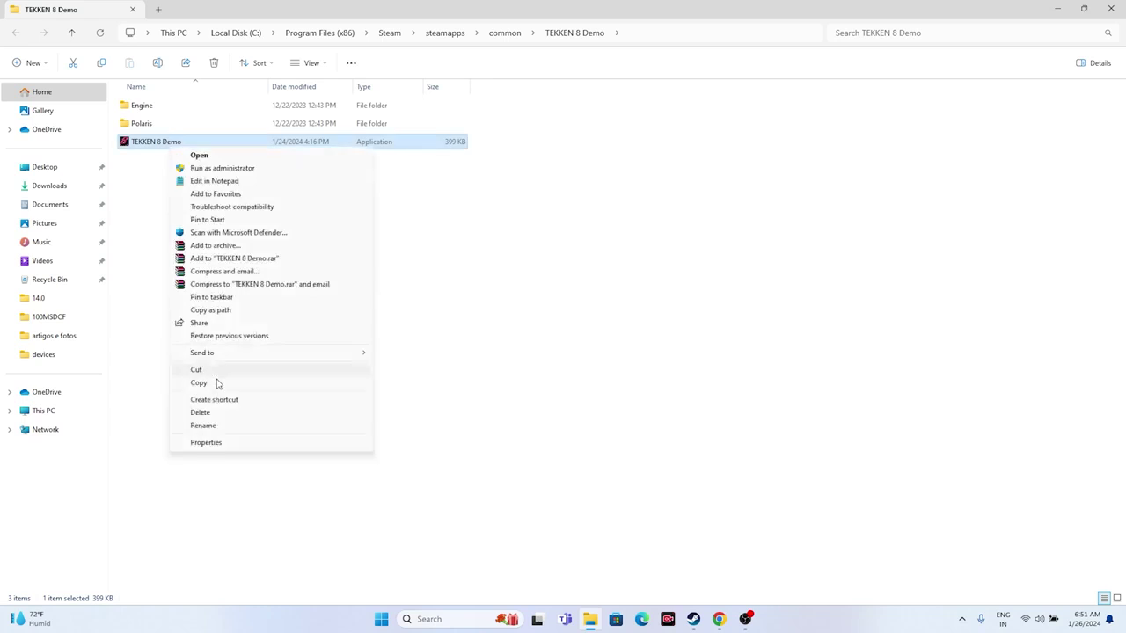
left_click(218, 448)
left_click(225, 176)
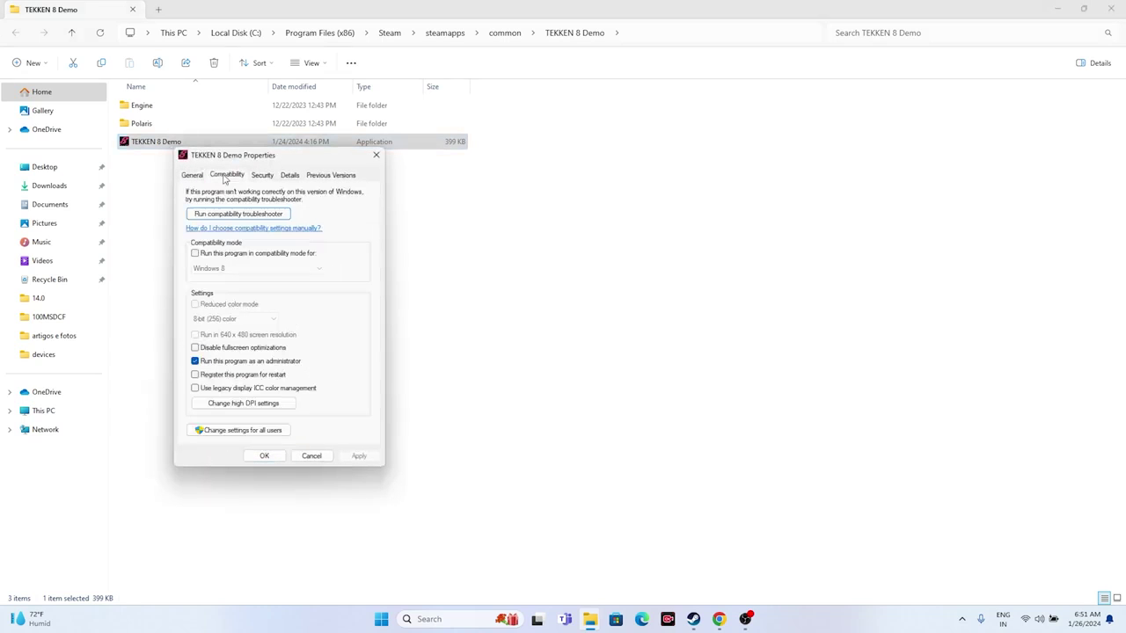
left_click(196, 253)
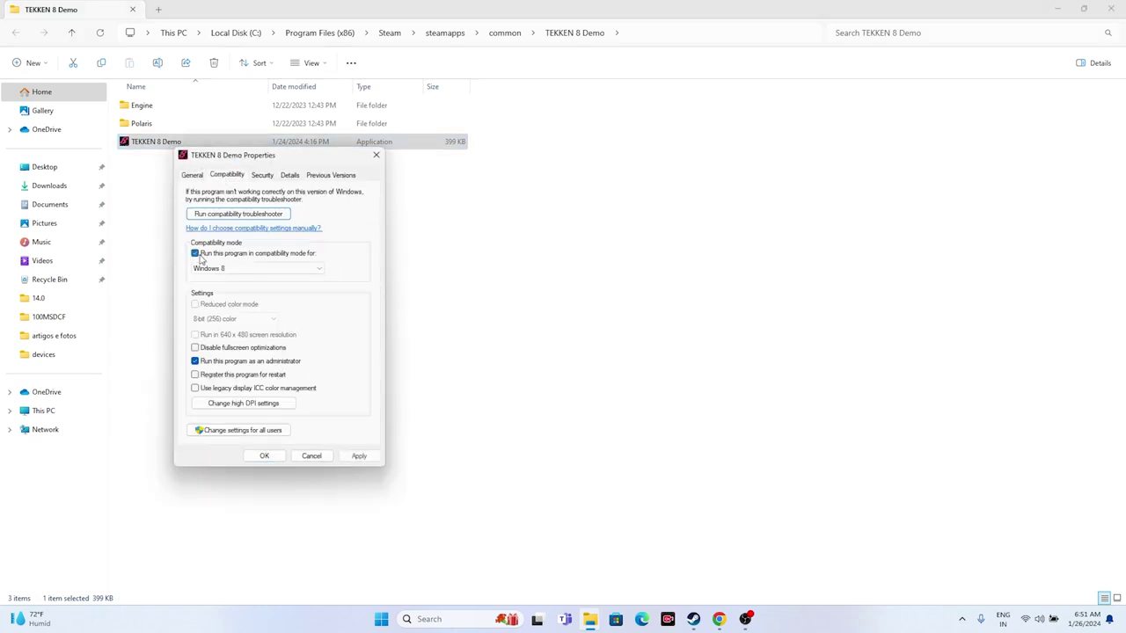
left_click(303, 268)
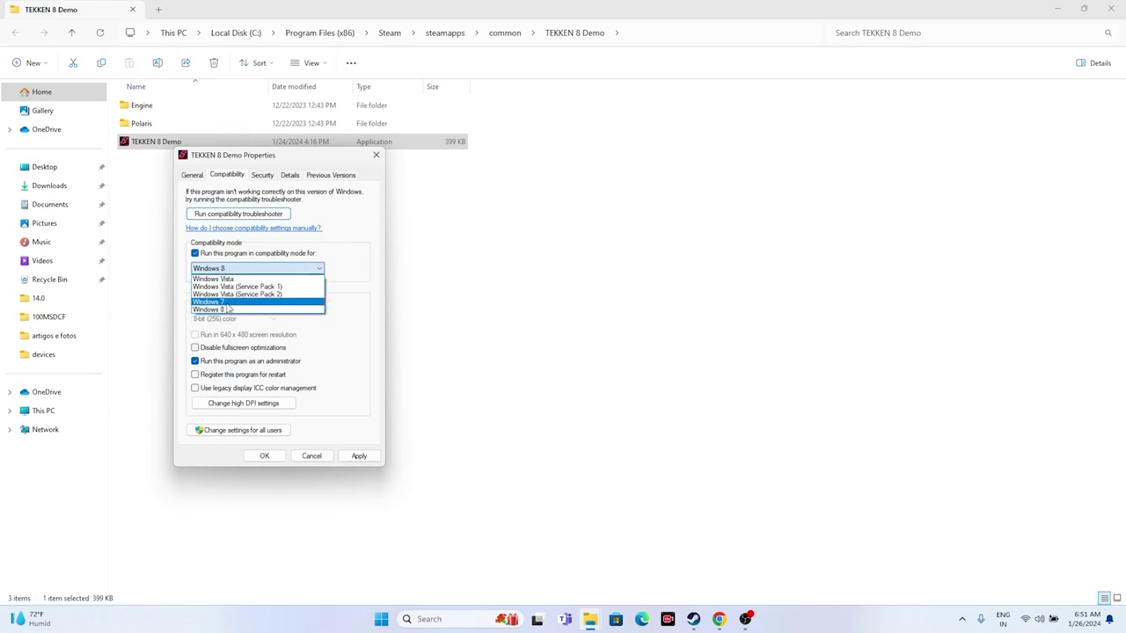
left_click(223, 302)
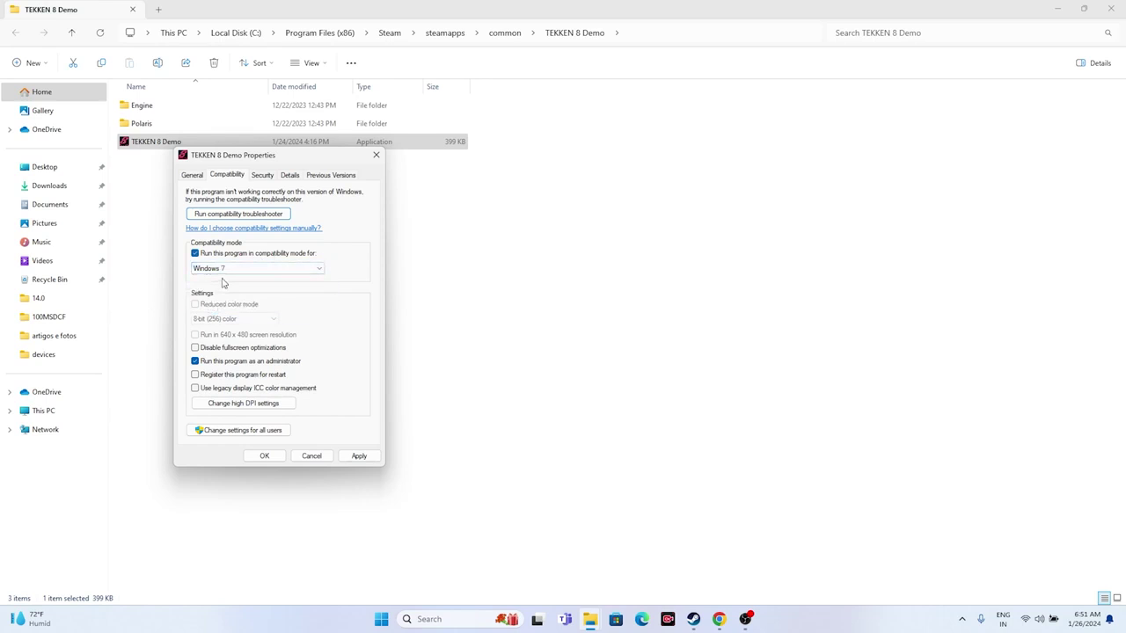
left_click(221, 269)
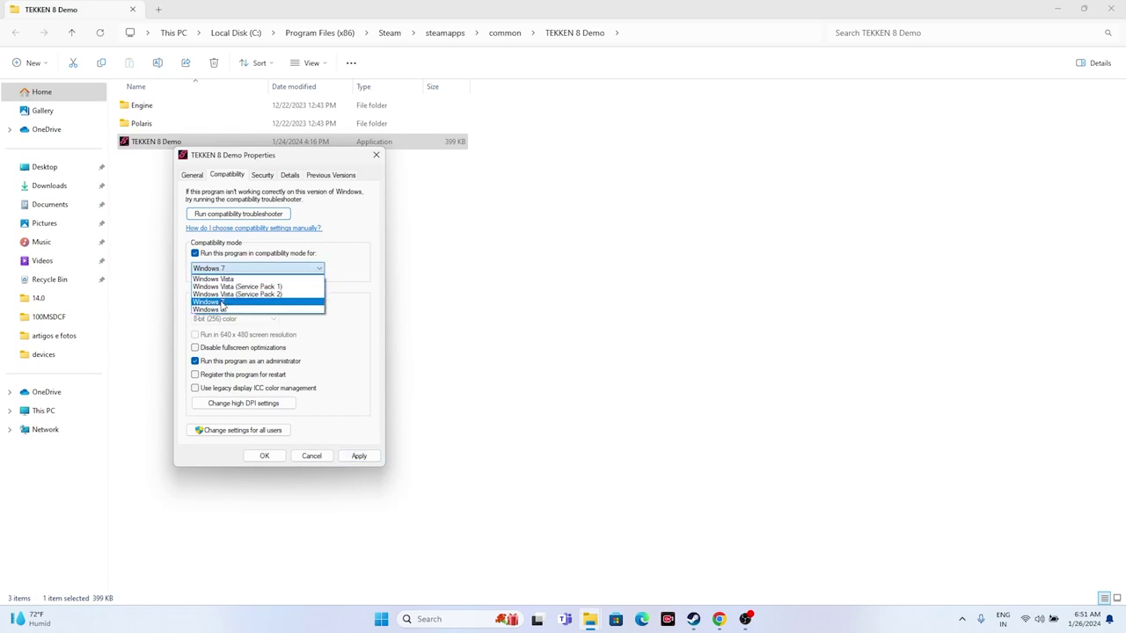
left_click(224, 310)
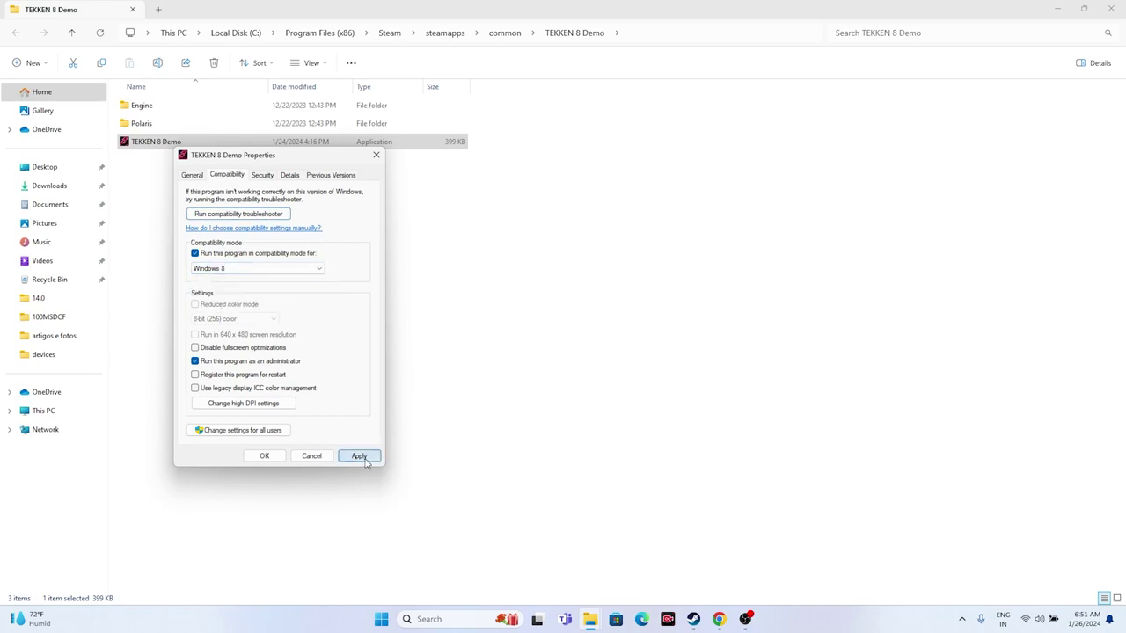
left_click(366, 462)
left_click(268, 455)
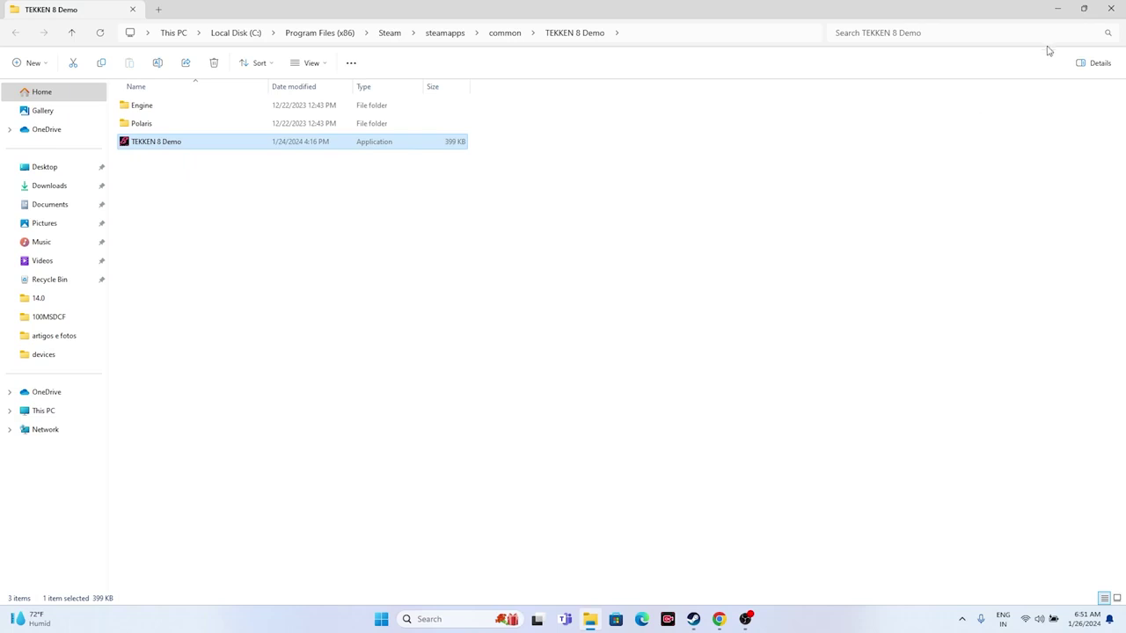
left_click(1110, 9)
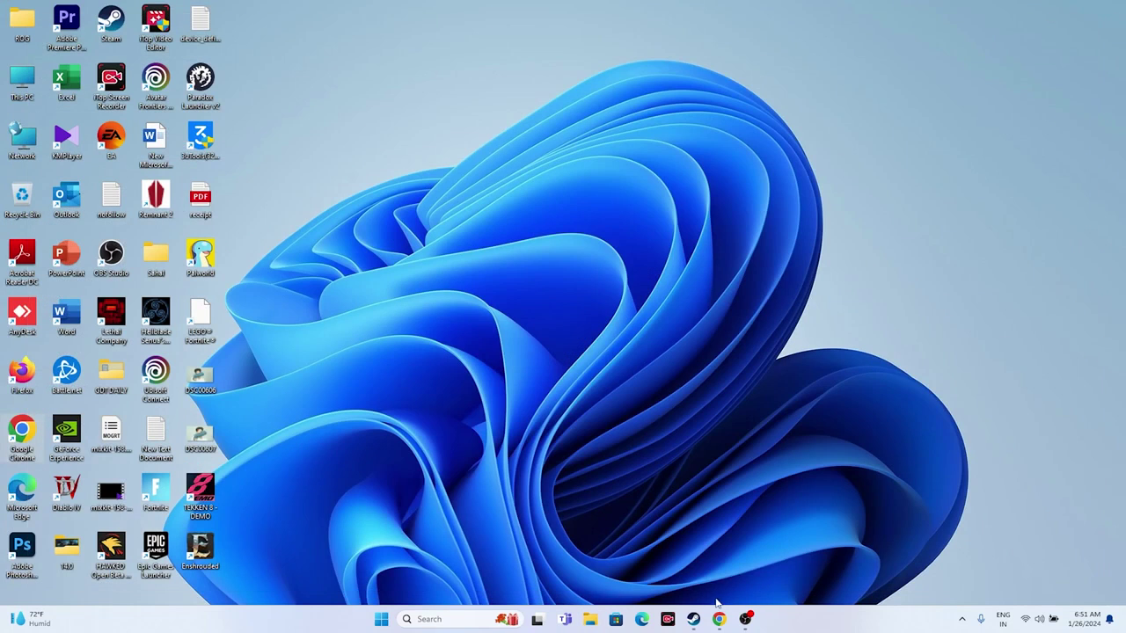
Switch to Windows Settings and check the automatic time zone, automatic time and sync options under Date & time
left_click(693, 619)
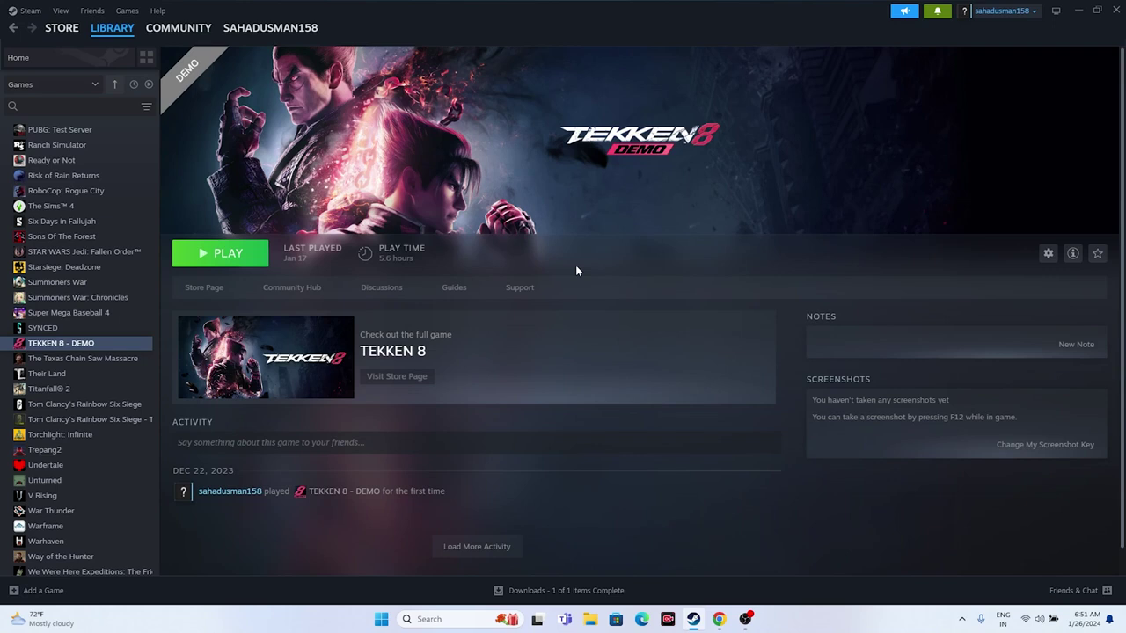
left_click(1079, 11)
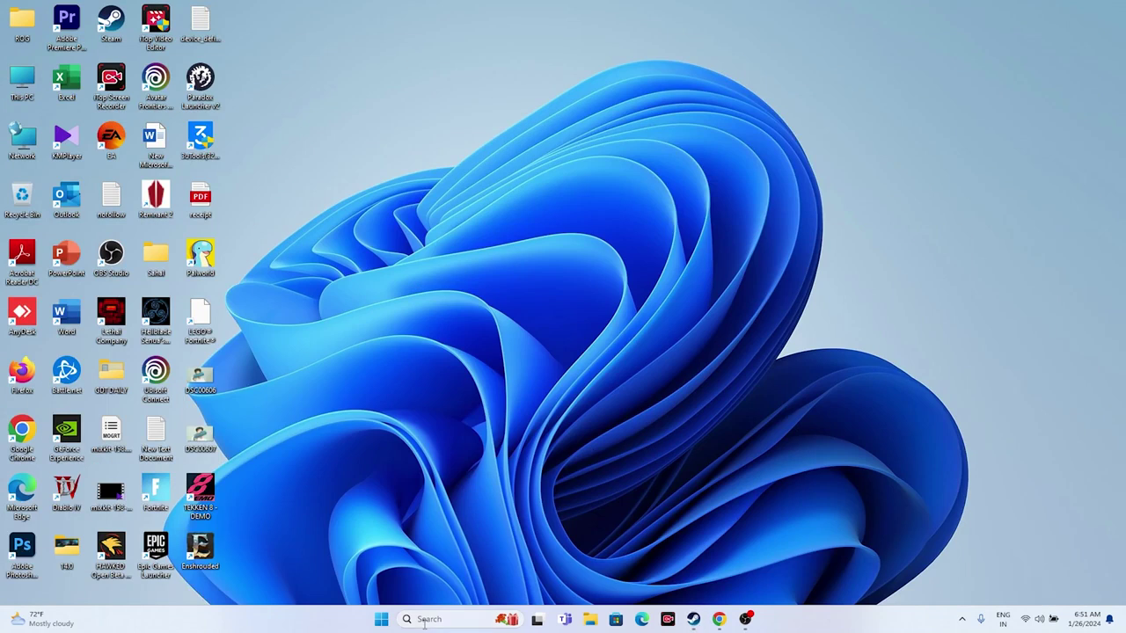
left_click(457, 619)
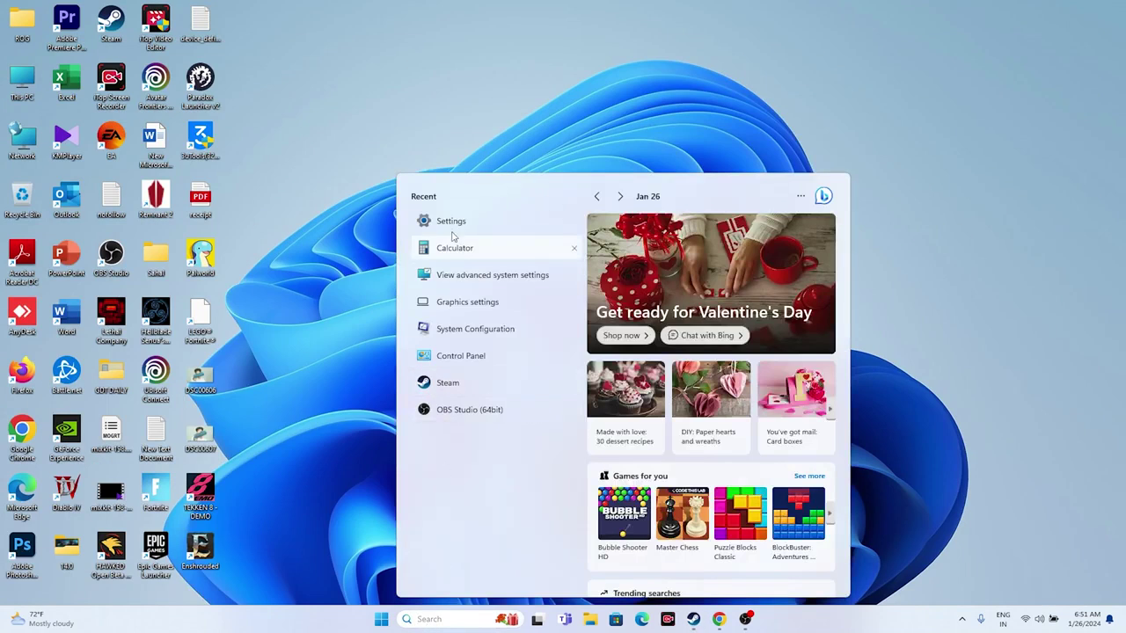
left_click(456, 225)
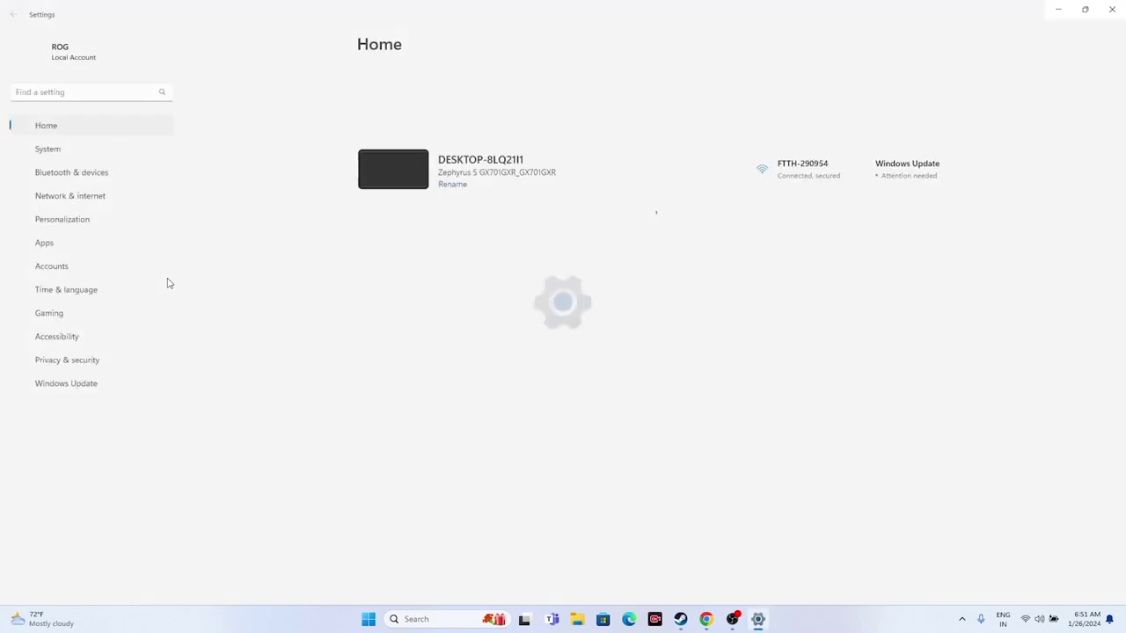
left_click(127, 293)
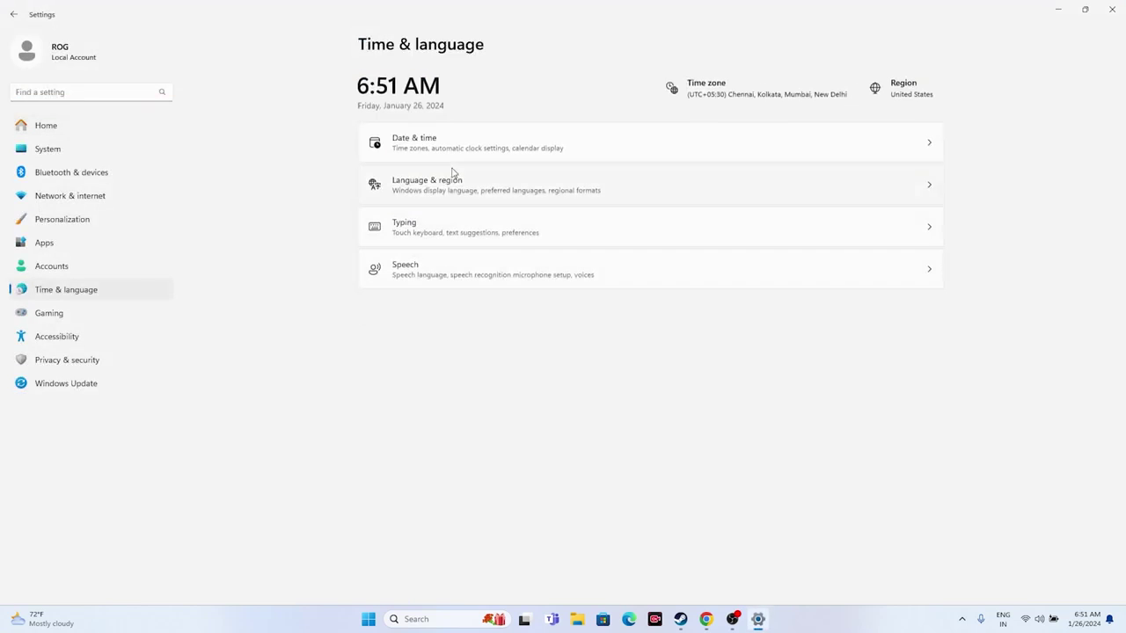
left_click(455, 143)
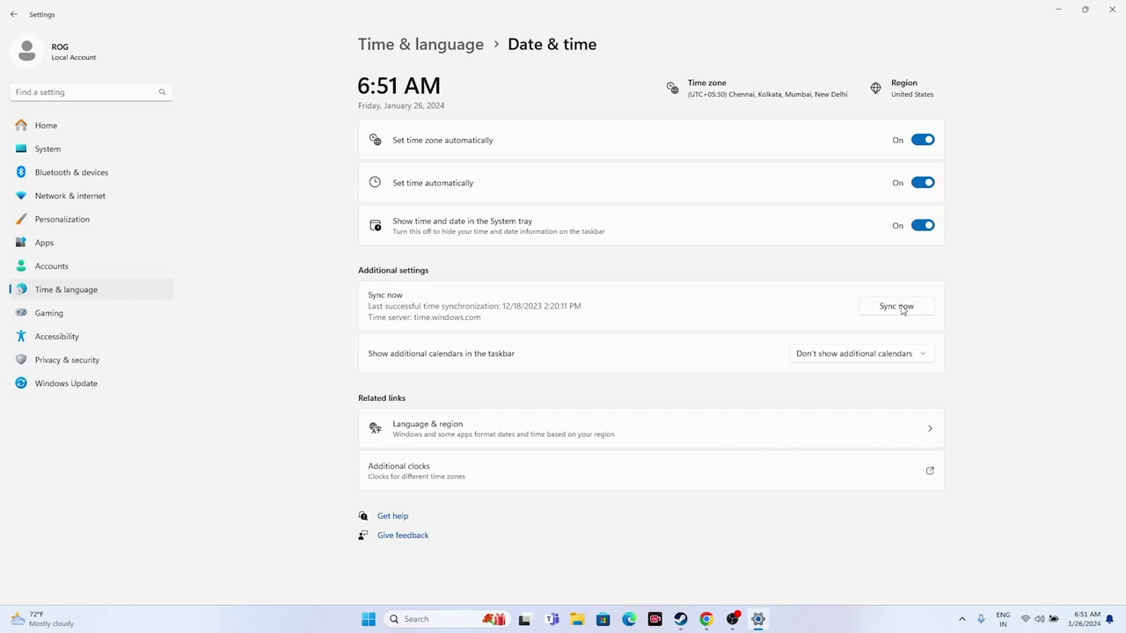
Check the country or region choices in the Language & region settings without changing them, and close Settings
left_click(13, 14)
left_click(440, 182)
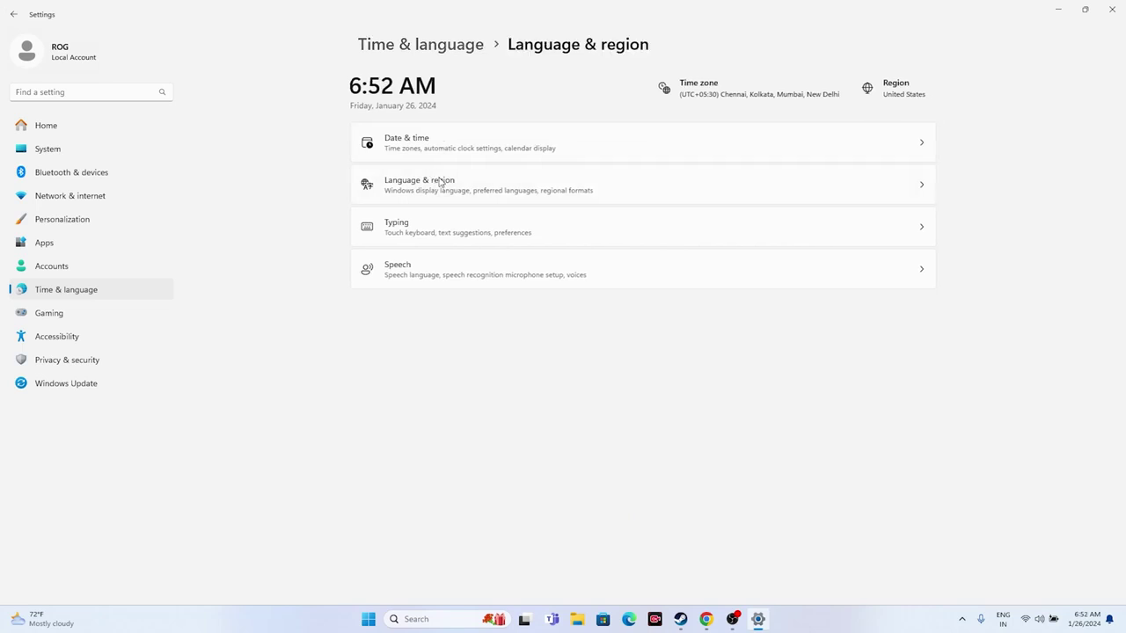
left_click(907, 288)
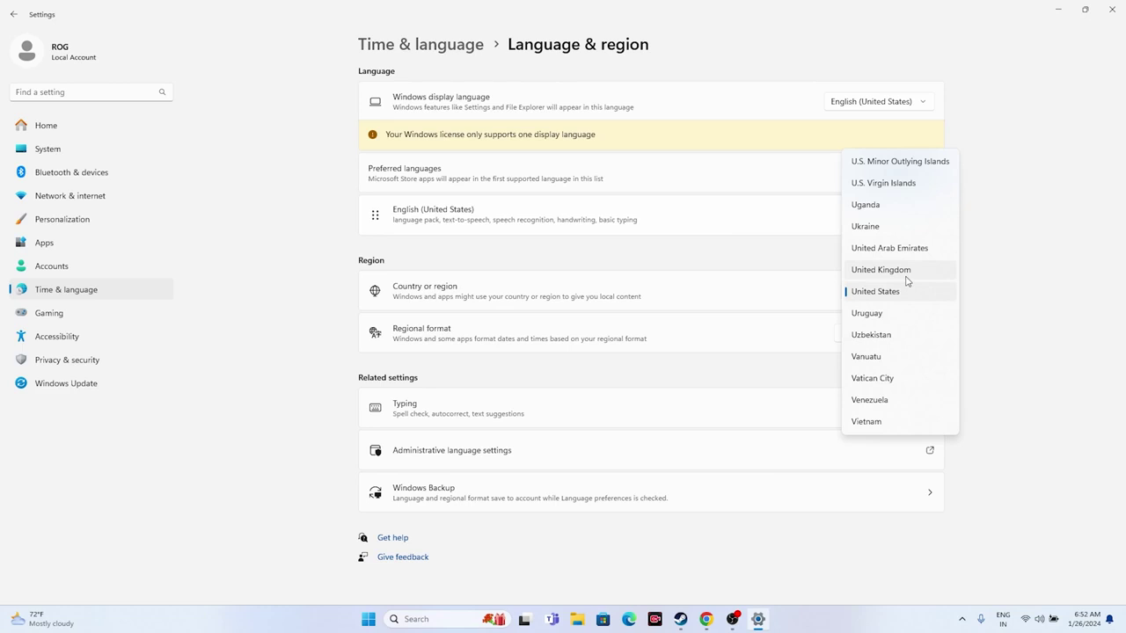
left_click(1023, 279)
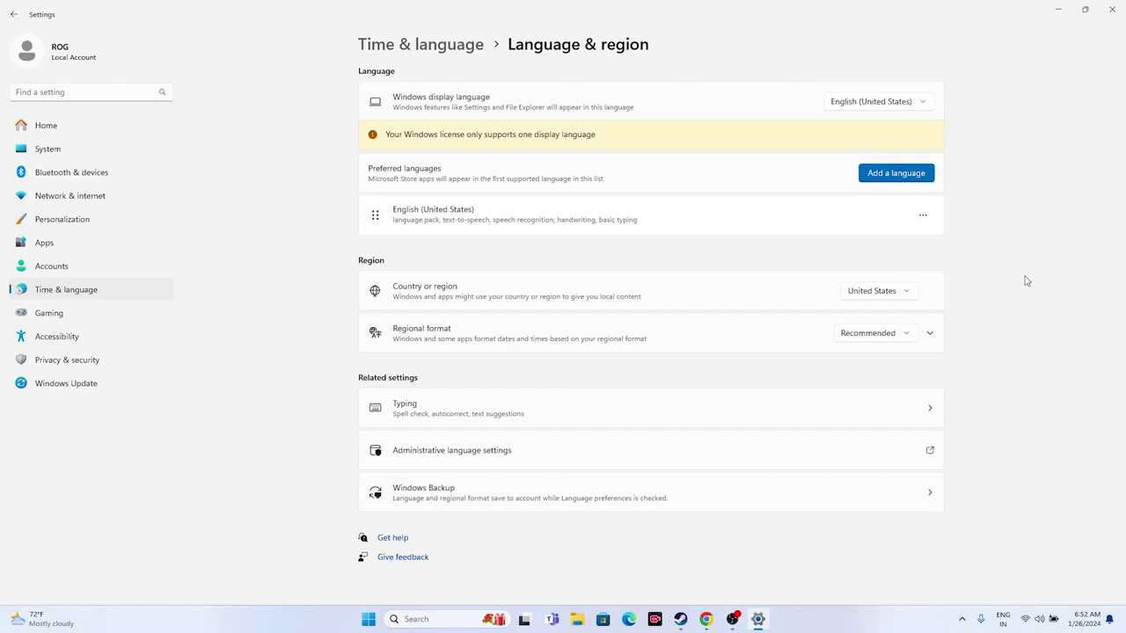
left_click(1112, 9)
Switch to File Explorer and open the Documents folder
left_click(693, 619)
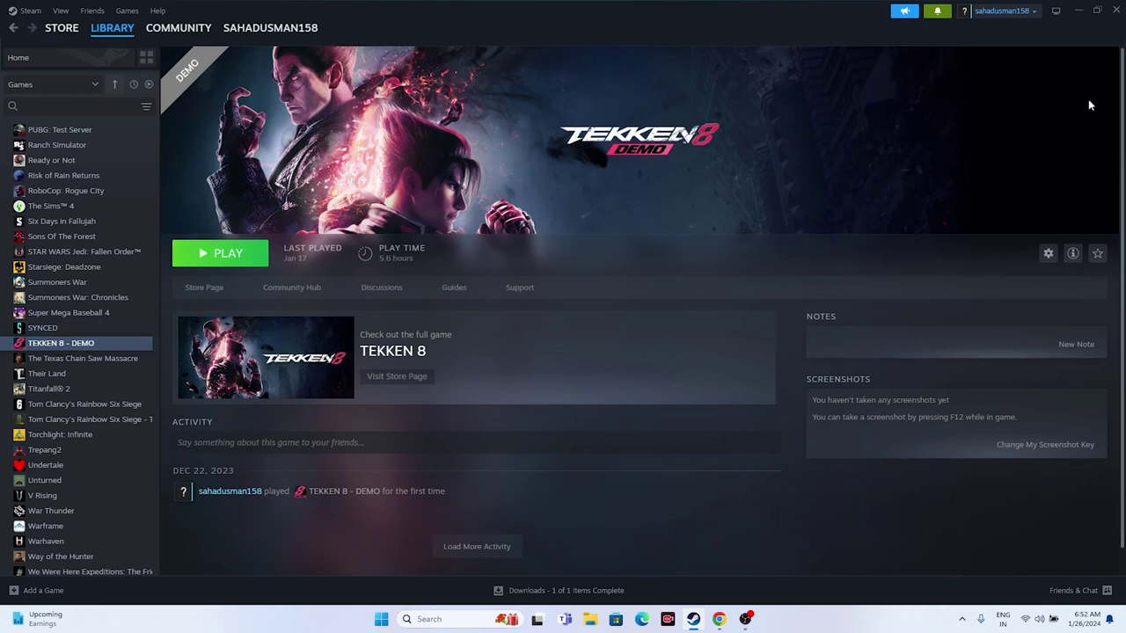
left_click(1077, 10)
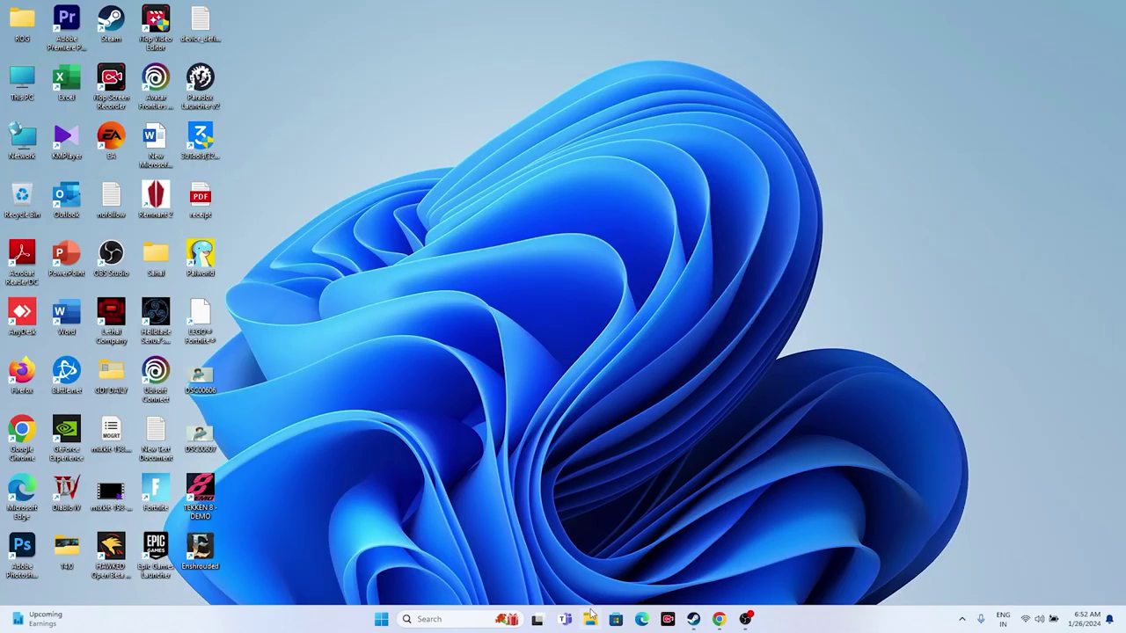
left_click(590, 618)
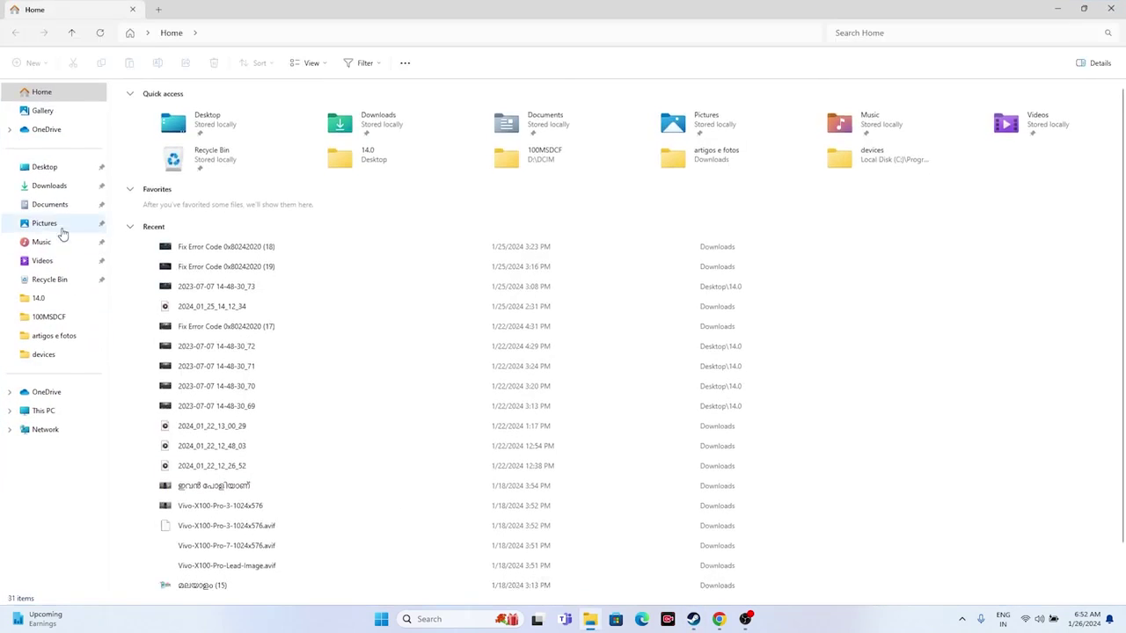
left_click(50, 204)
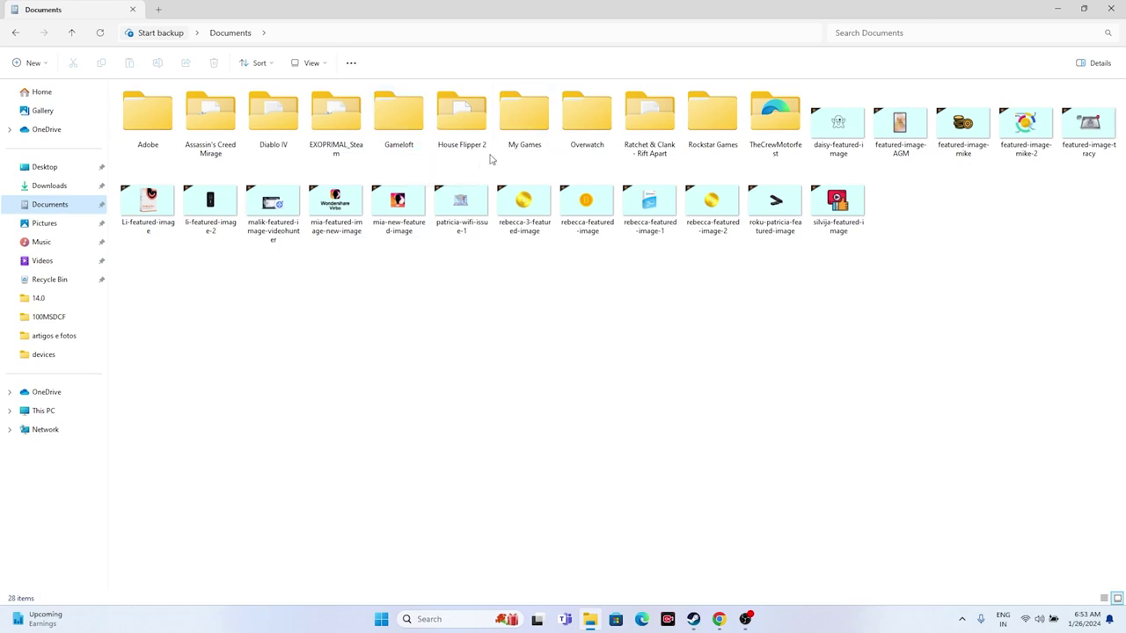
Open the My Games folder to check for a TEKKEN 8 folder, close File Explorer, and switch to Steam
double_click(528, 134)
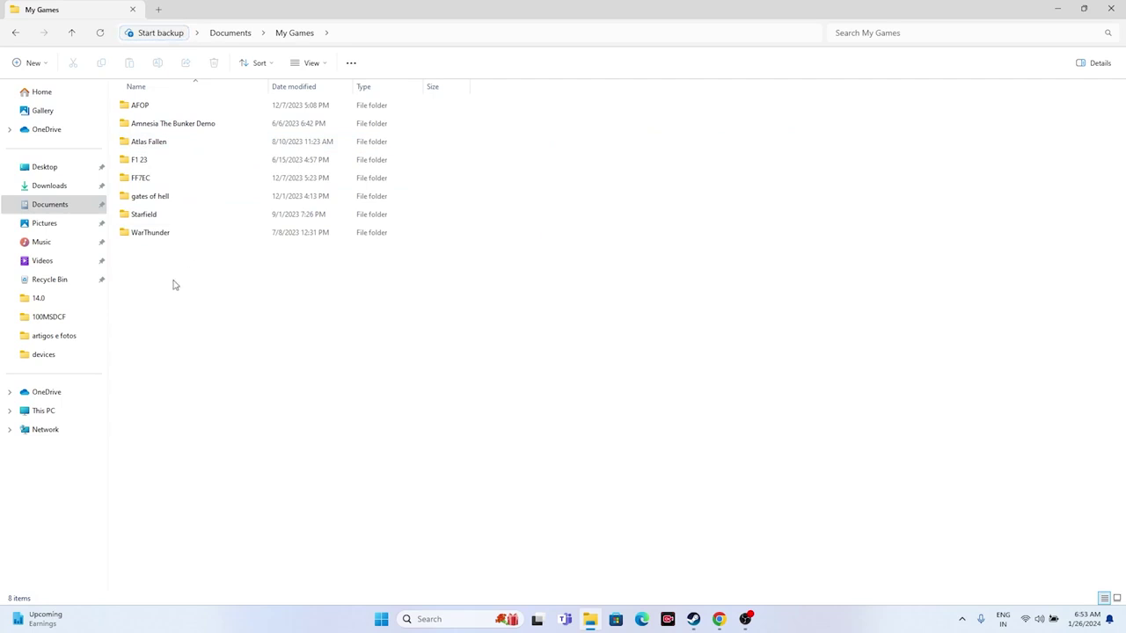
left_click(1117, 11)
left_click(692, 619)
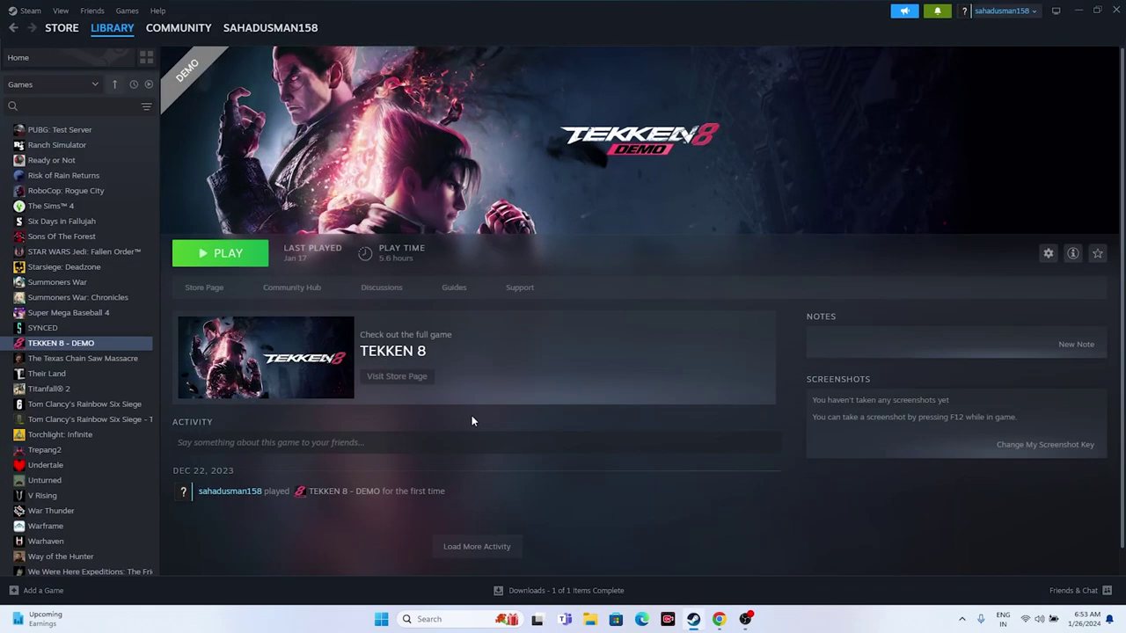
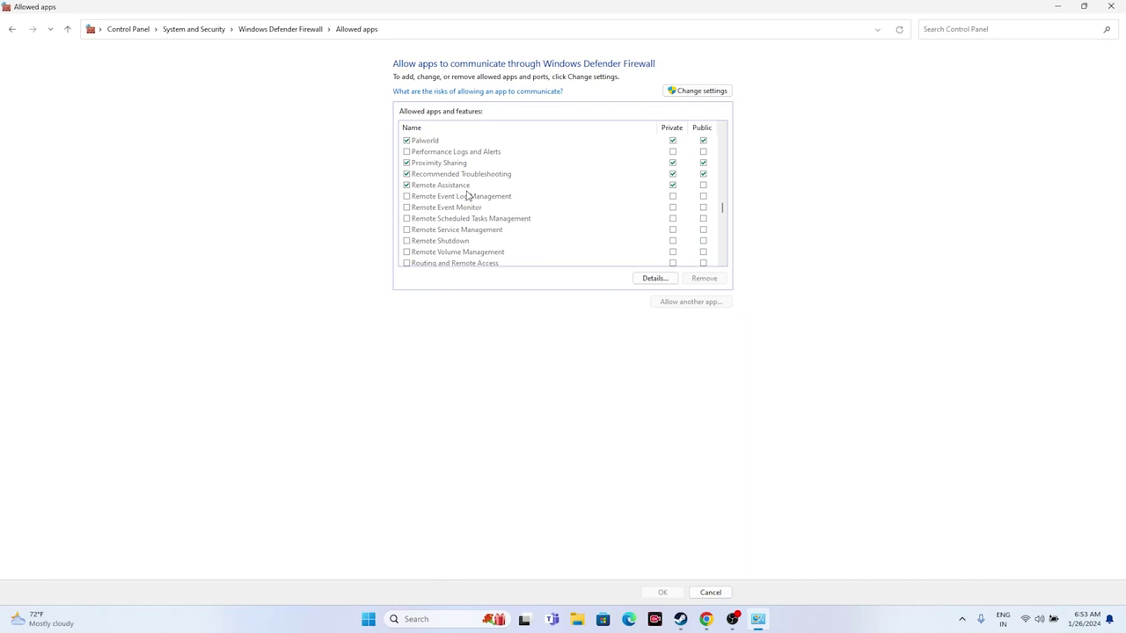
Find the TEKKEN 8 demo entries among the firewall's allowed apps and check their private and public network access
scroll(468, 196, "down", 3)
scroll(469, 195, "down", 3)
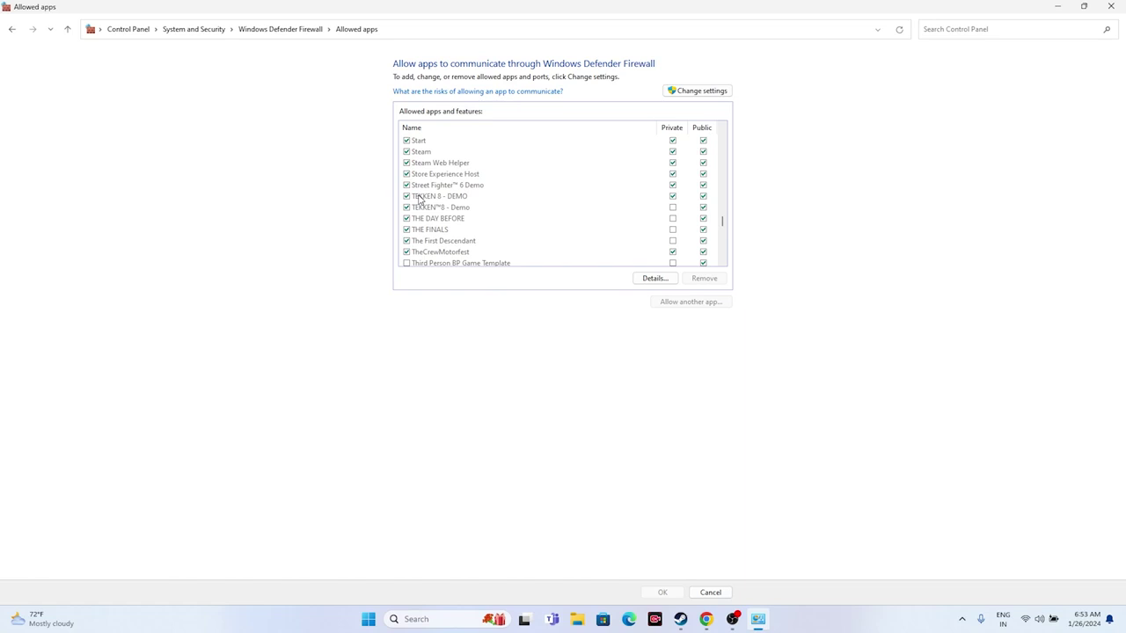
left_click(672, 209)
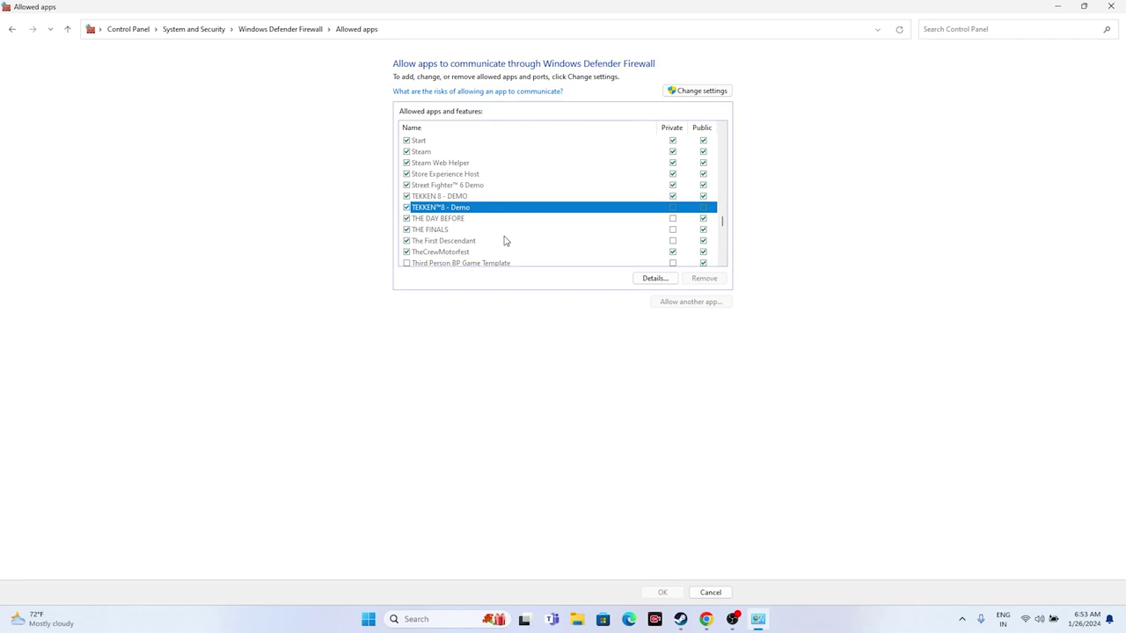
Enable editing of the firewall's allowed apps, start adding another app, and browse to the Steam folder in C:\Program Files (x86)
left_click(714, 94)
left_click(668, 302)
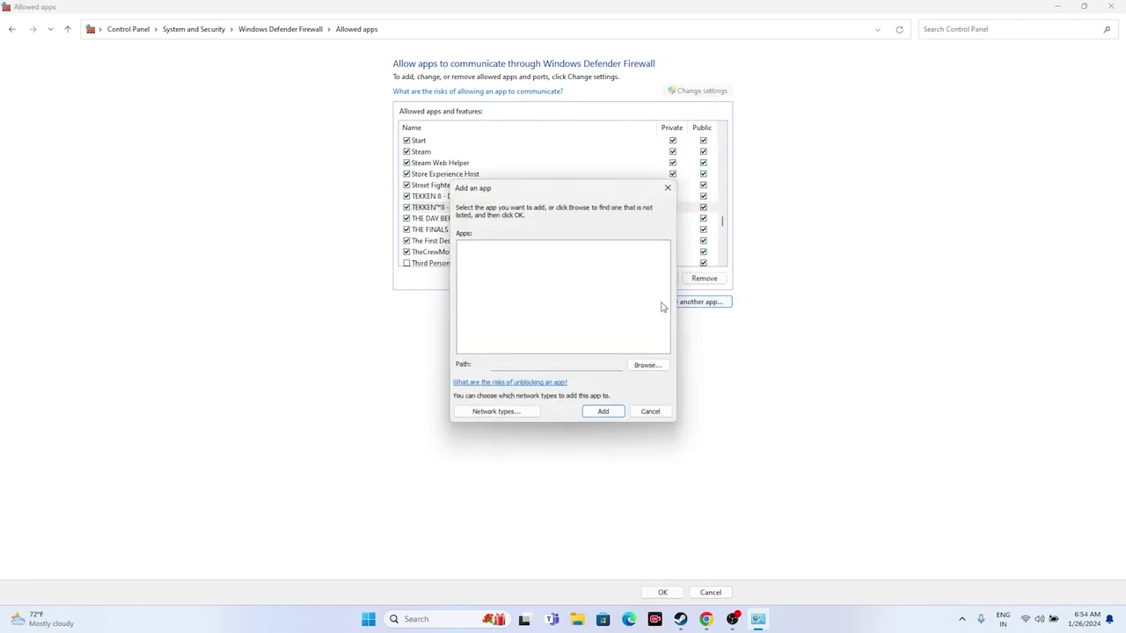
left_click(638, 369)
scroll(510, 373, "down", 5)
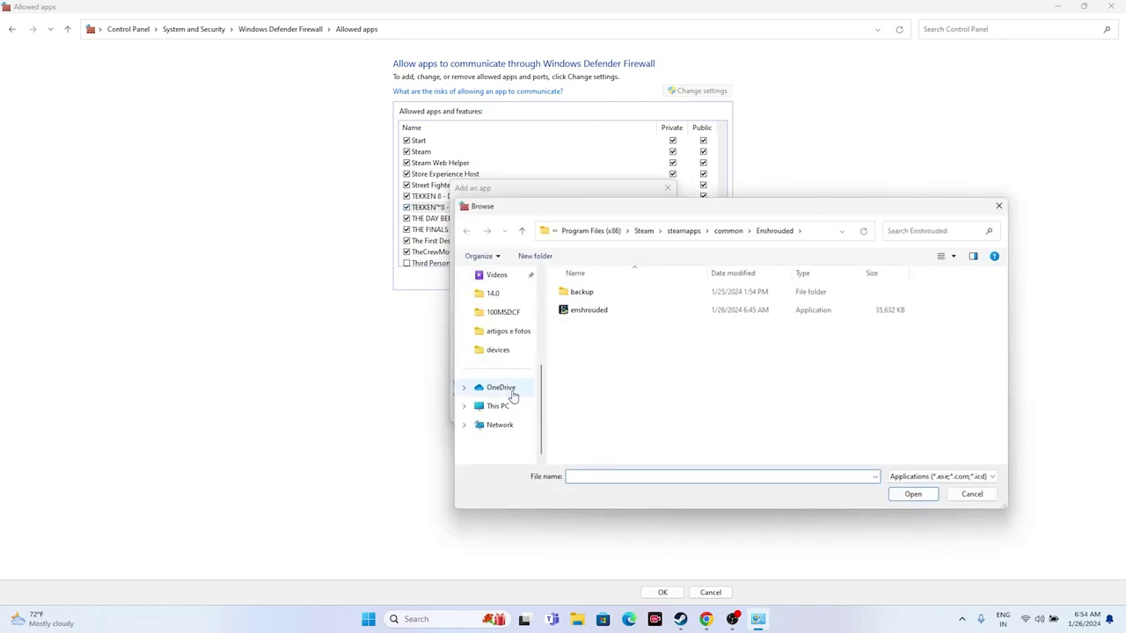
left_click(499, 405)
double_click(616, 299)
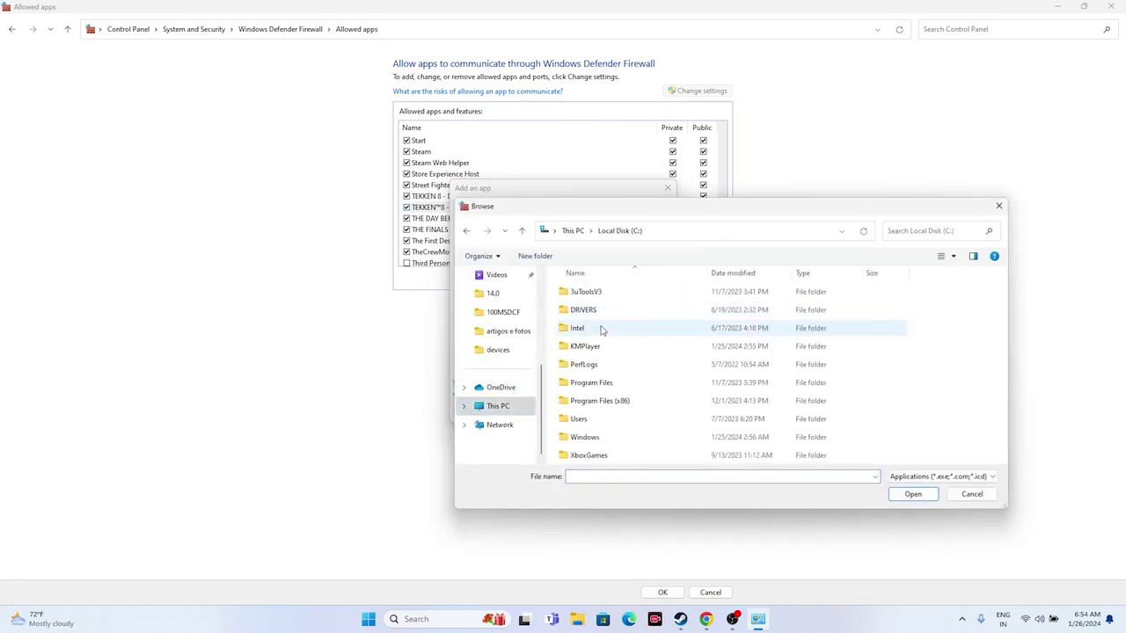
left_click(594, 400)
double_click(595, 400)
scroll(596, 378, "down", 6)
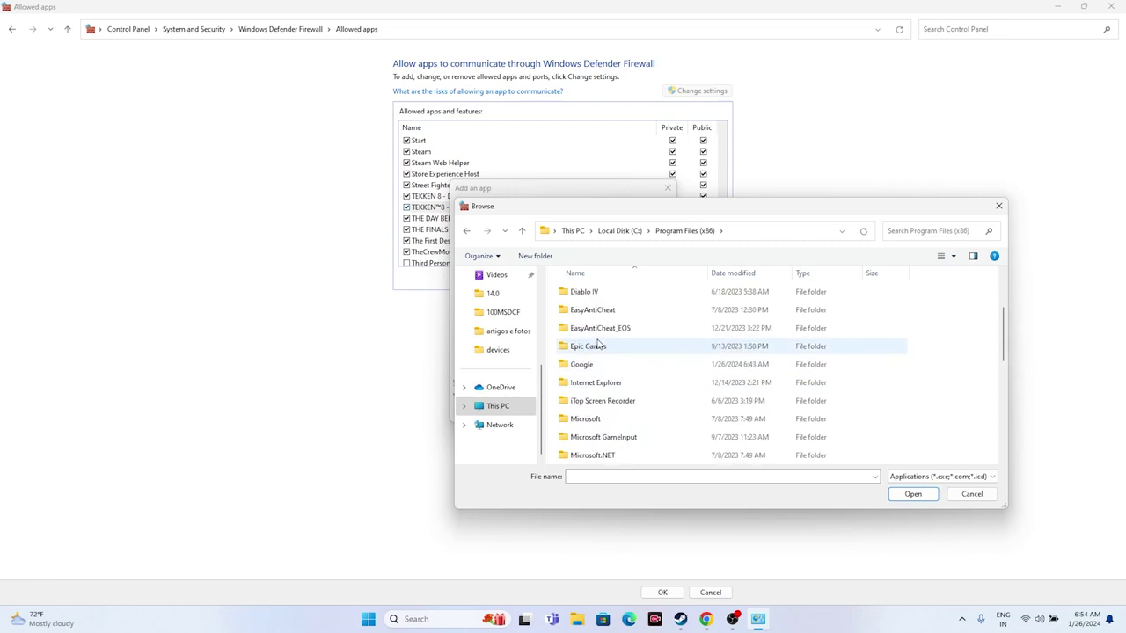
double_click(595, 364)
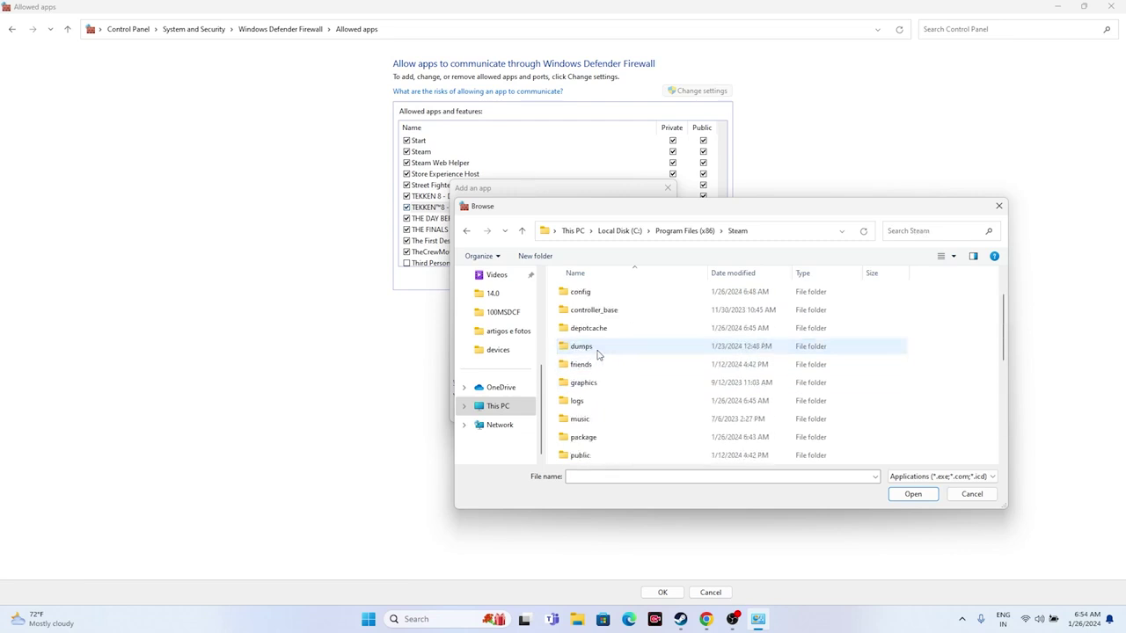
Choose the TEKKEN 8 Demo application from the steamapps\common\TEKKEN 8 Demo folder as the app to allow
scroll(596, 361, "down", 3)
left_click(601, 347)
double_click(601, 348)
left_click(604, 292)
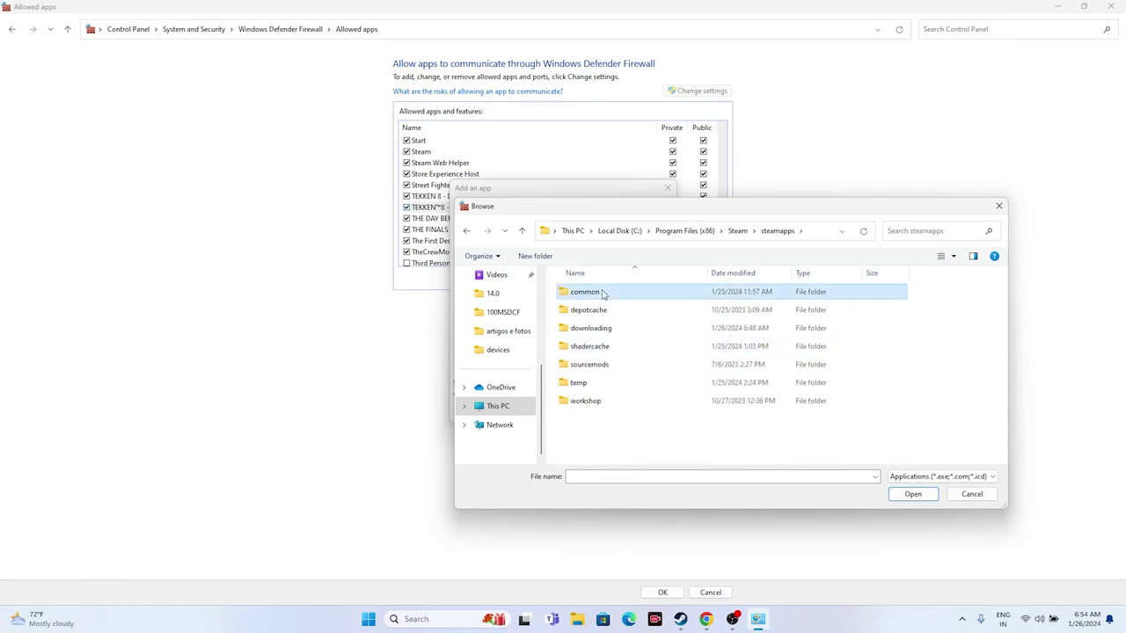
double_click(603, 292)
scroll(589, 359, "down", 2)
scroll(590, 359, "down", 8)
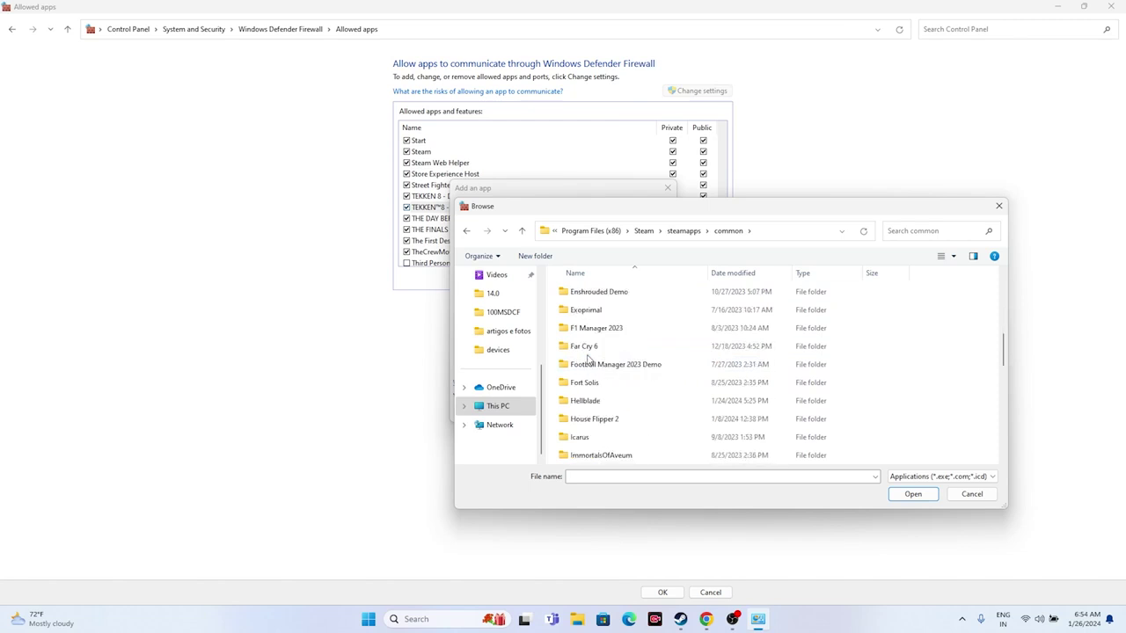
scroll(590, 359, "down", 6)
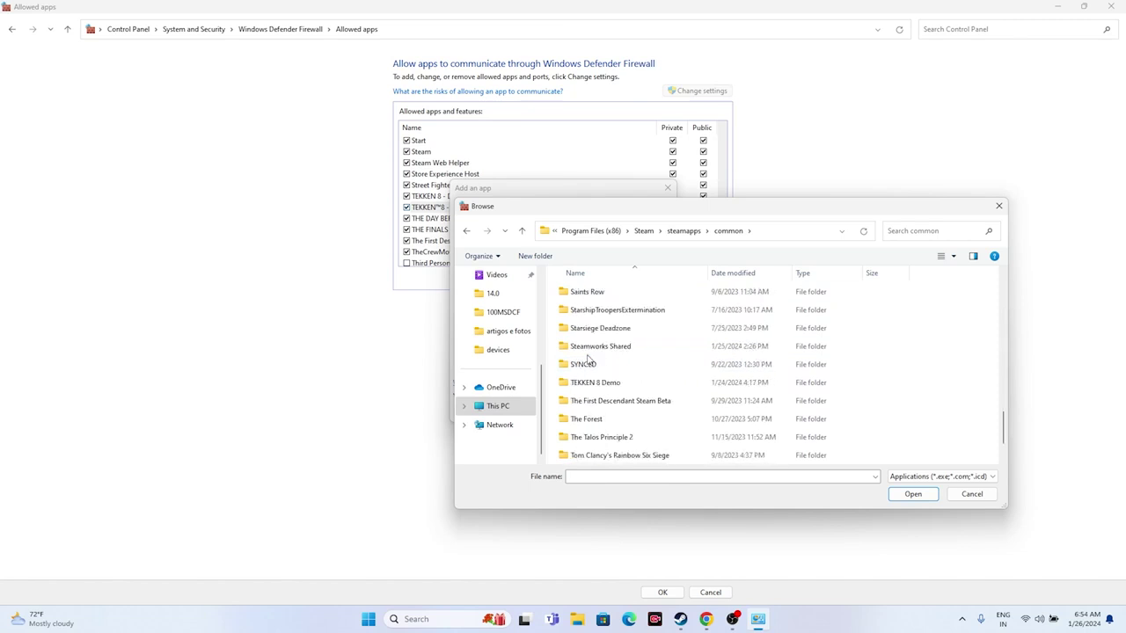
double_click(594, 332)
left_click(594, 332)
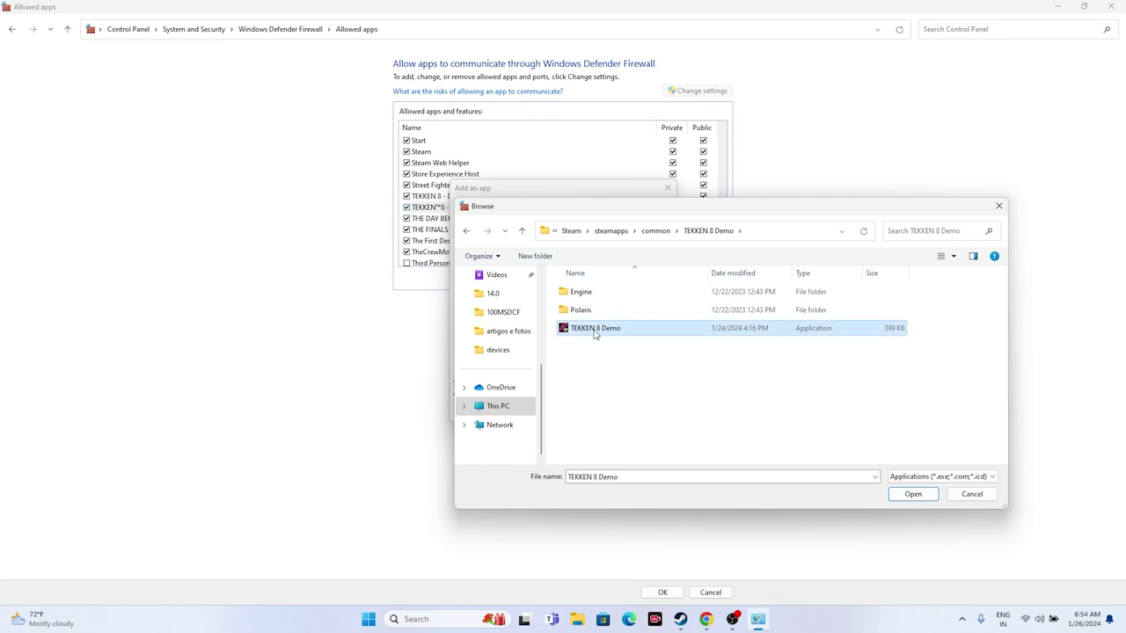
left_click(912, 494)
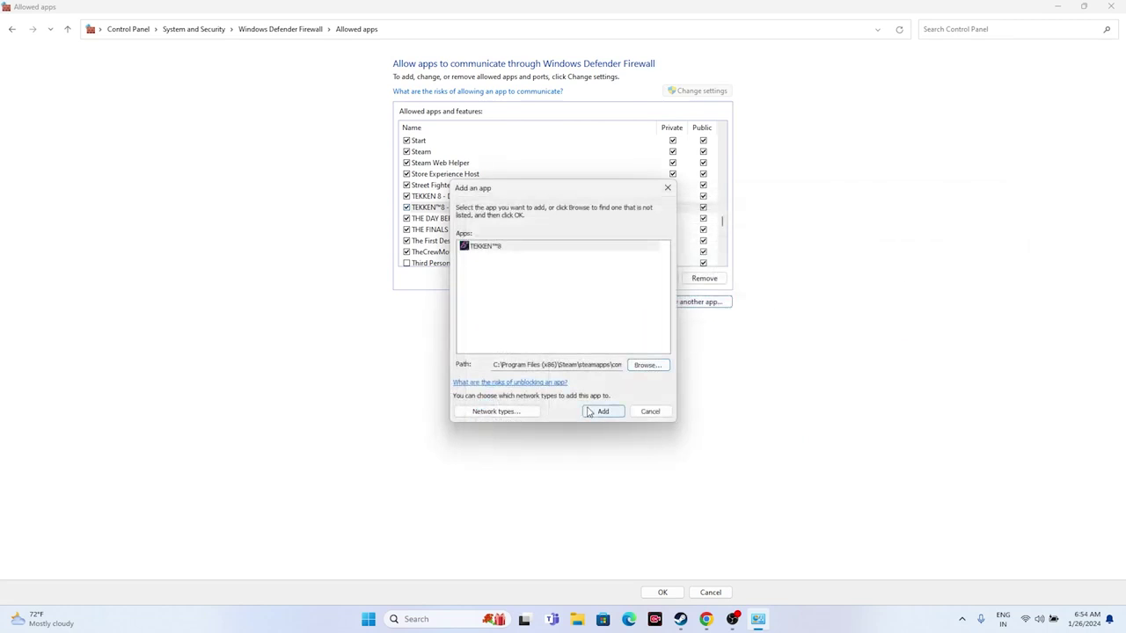
Try to add TEKKEN 8 to the firewall's allowed apps, close the Allowed apps window, and switch to Steam
left_click(602, 412)
left_click(632, 348)
left_click(667, 188)
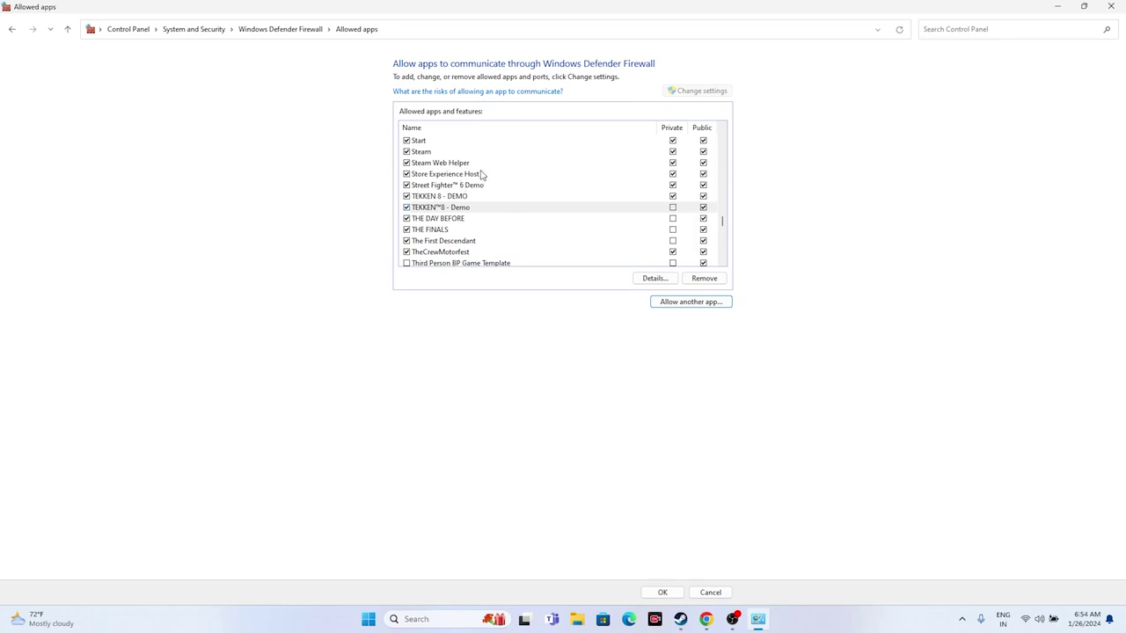
left_click(1111, 7)
left_click(693, 619)
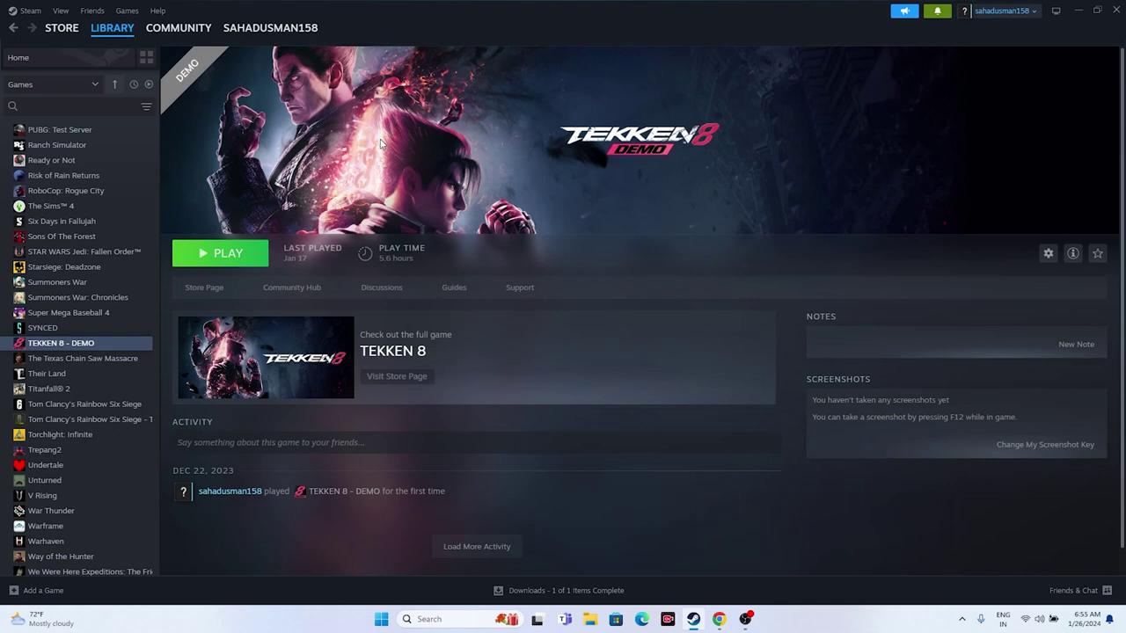
Open System Configuration, hide all Microsoft services in the services list, and confirm the dialog
left_click(428, 620)
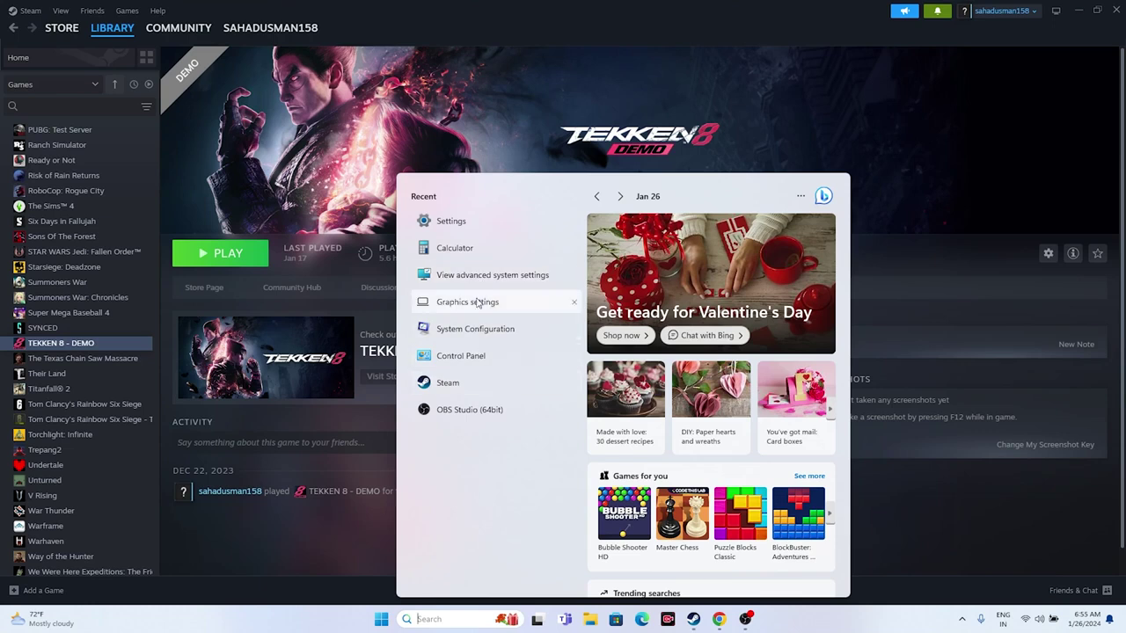
left_click(477, 330)
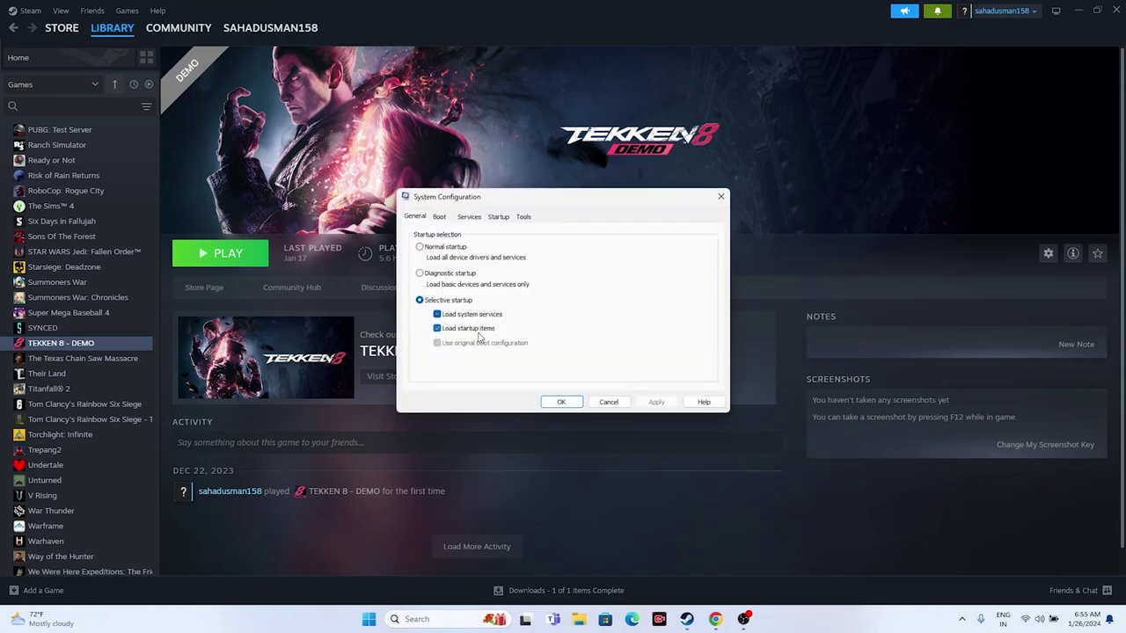
left_click(470, 220)
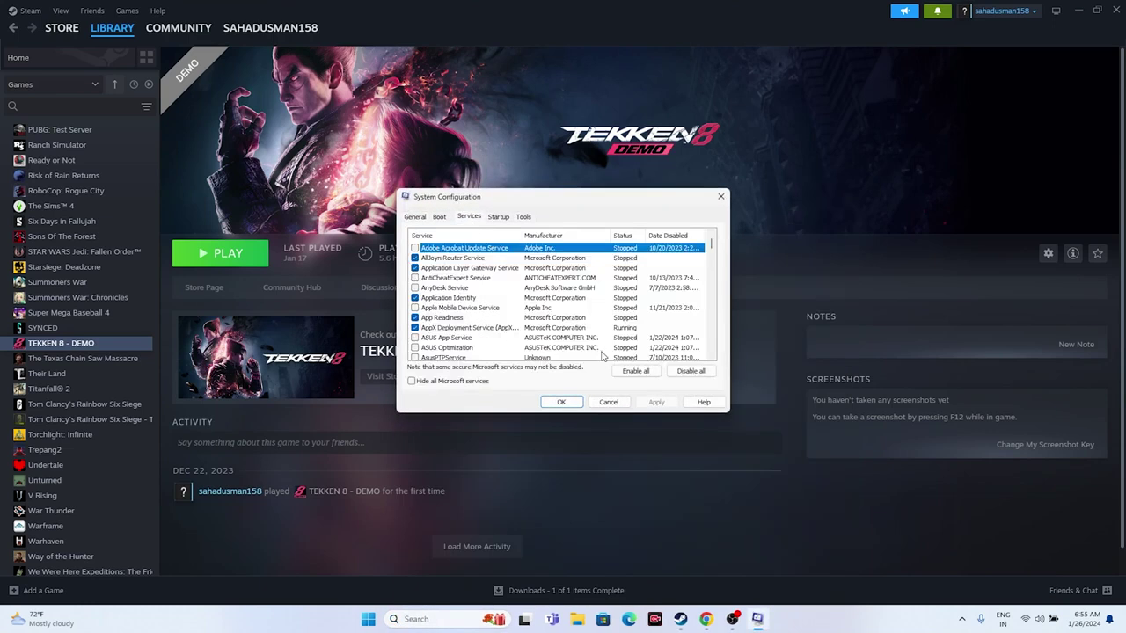
left_click(412, 382)
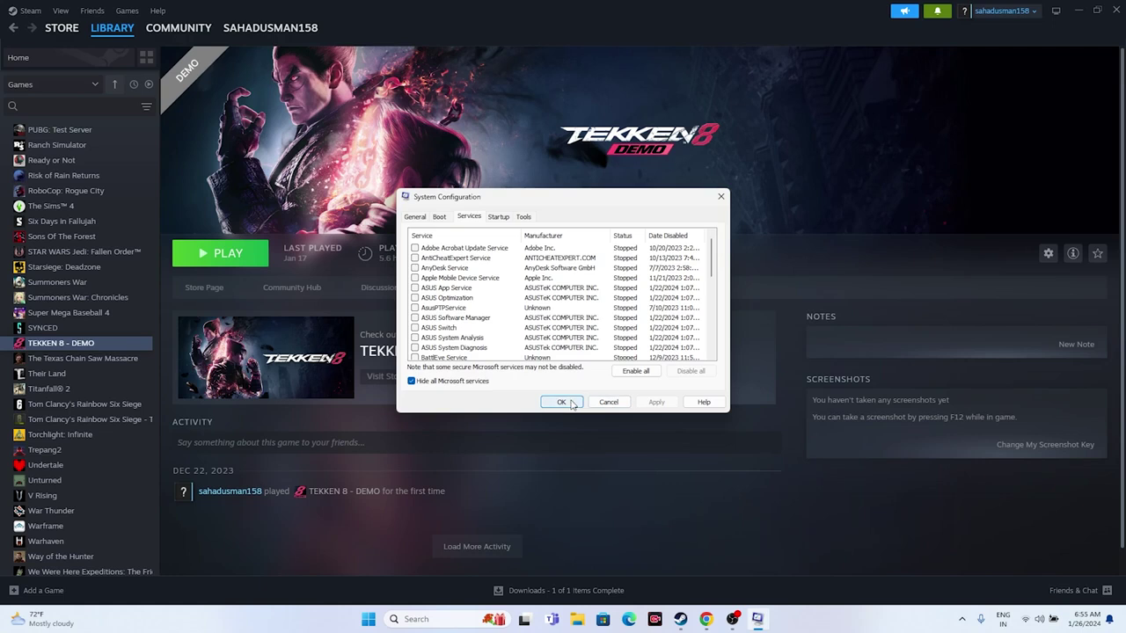
left_click(570, 403)
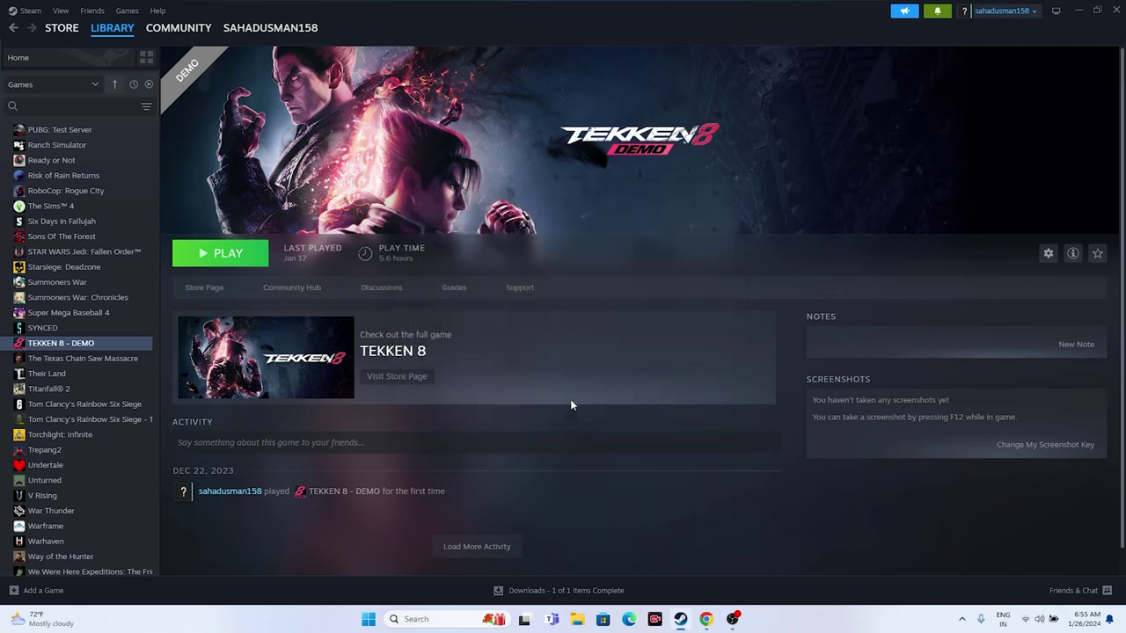
Reopen System Configuration, disable all services with Microsoft services hidden afterward in the list, and apply the change without restarting
left_click(425, 621)
left_click(475, 333)
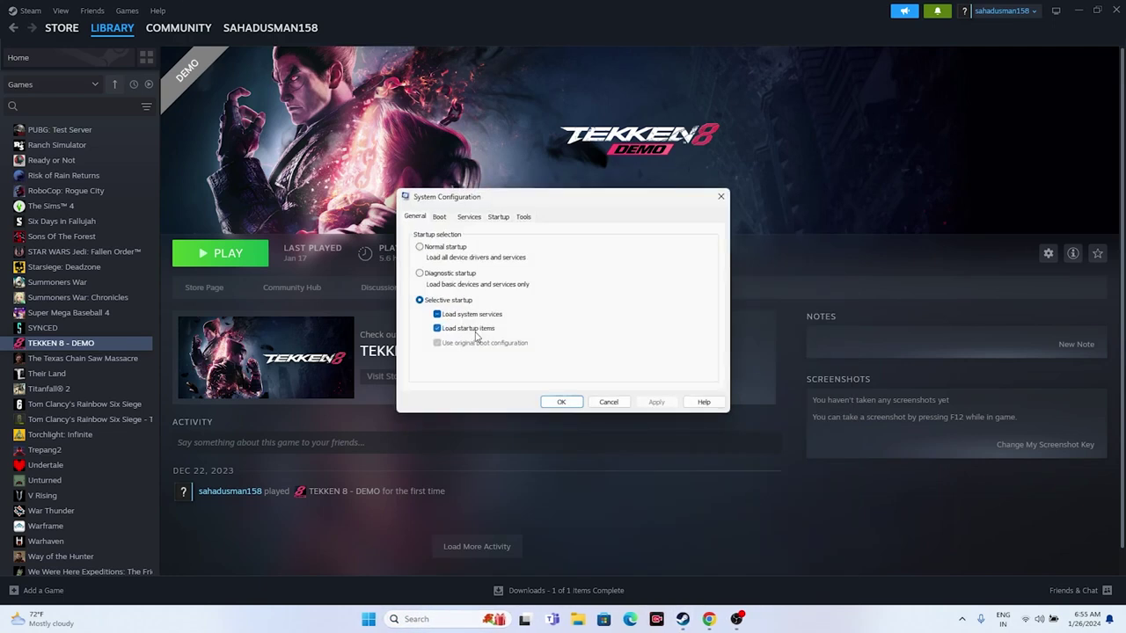
left_click(469, 216)
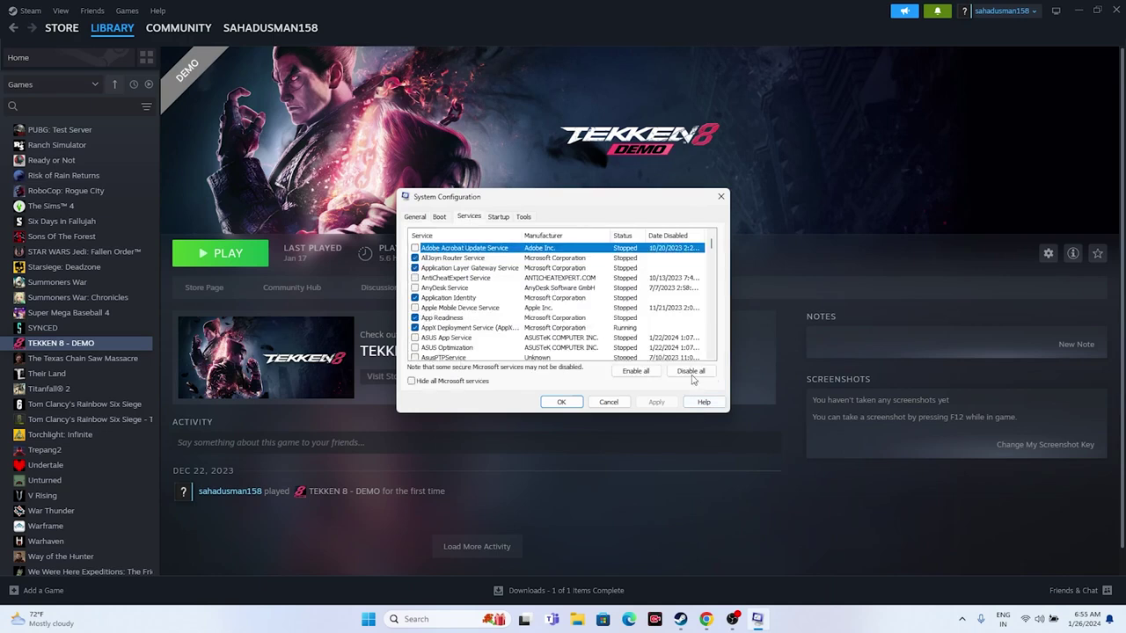
left_click(691, 371)
left_click(410, 380)
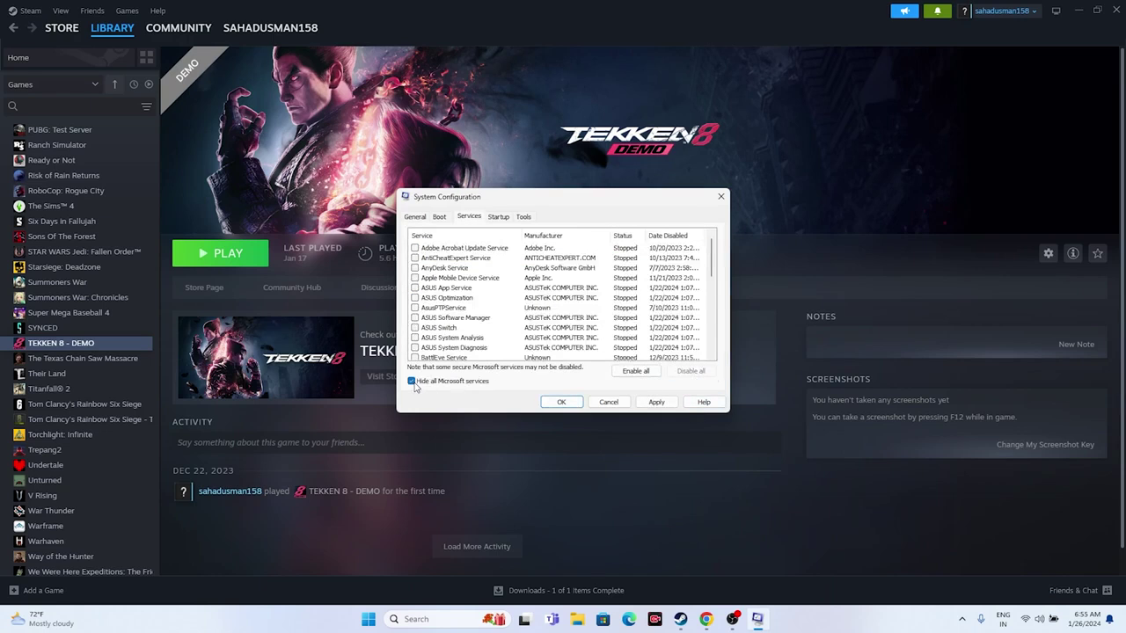
left_click(656, 402)
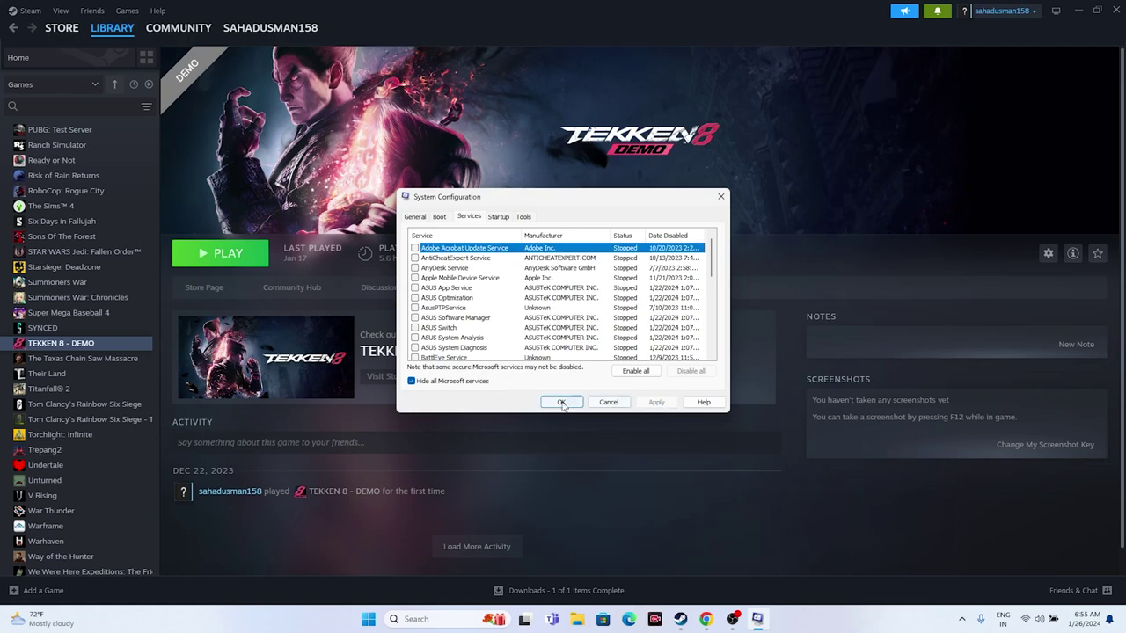
left_click(560, 402)
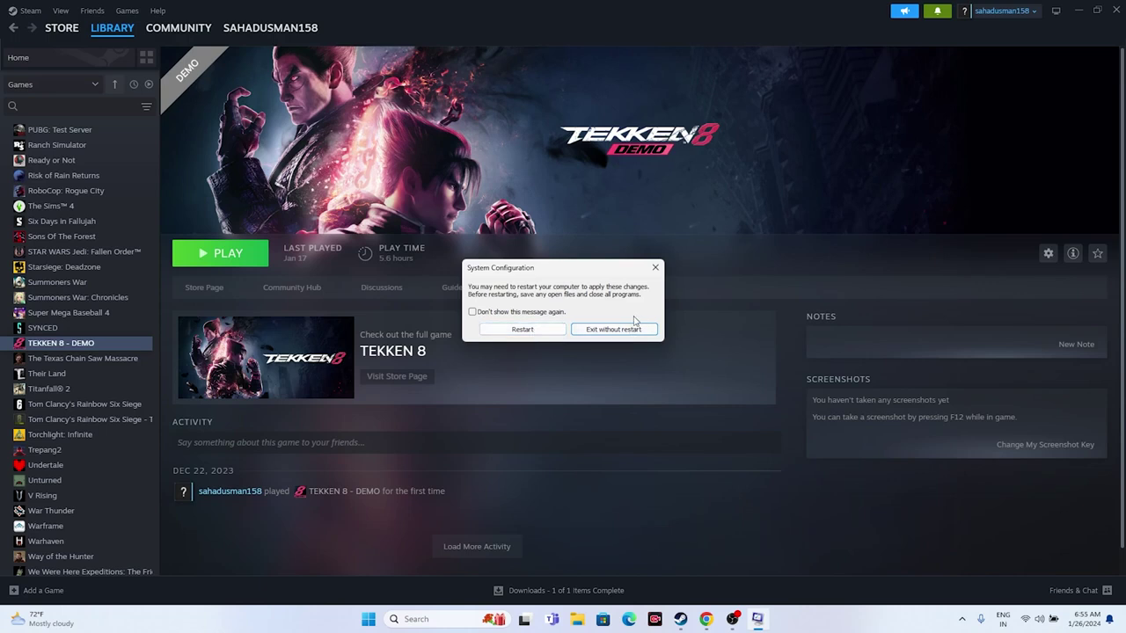
left_click(655, 268)
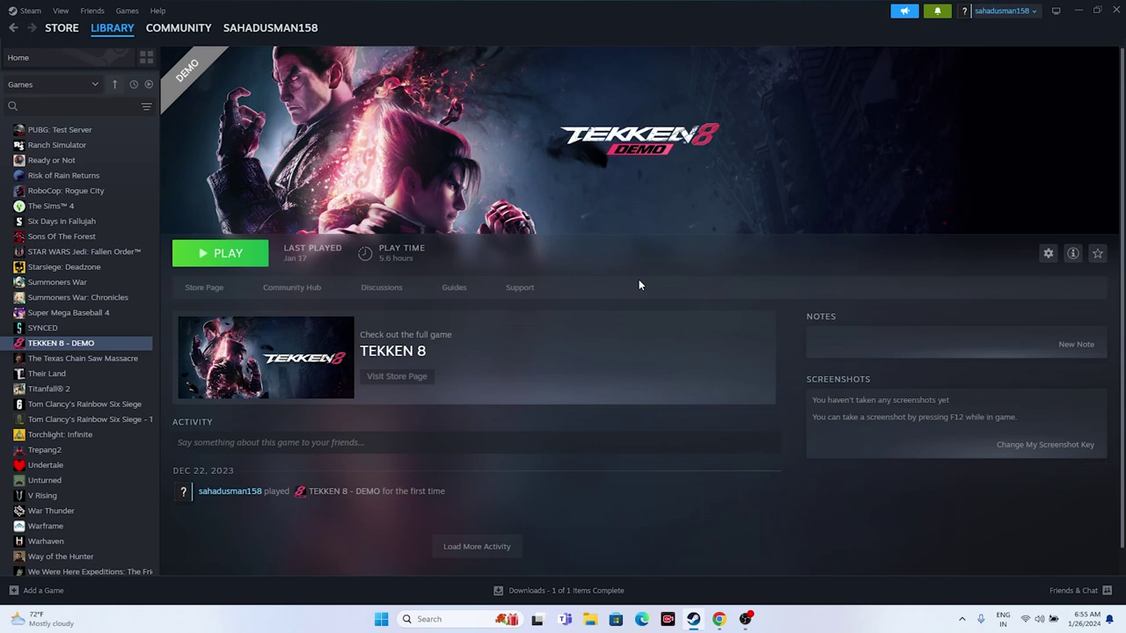
Set the launch options of TEKKEN 8 - DEMO to -dx12 in its Steam properties and close the properties window
right_click(70, 346)
left_click(97, 432)
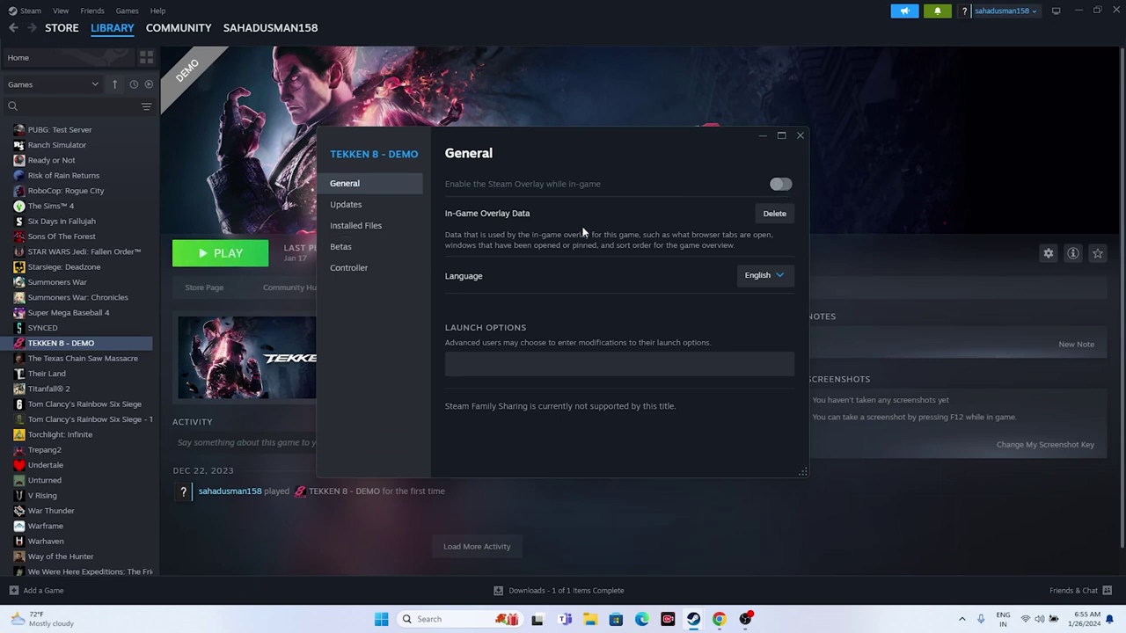
left_click(495, 361)
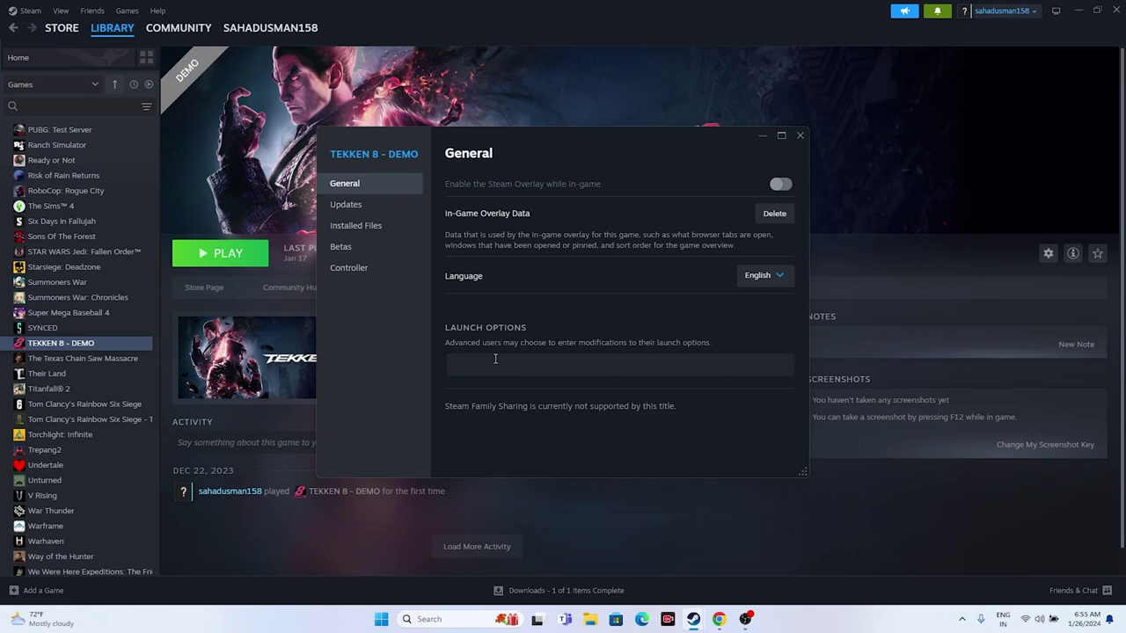
type("-dx11")
key("BackSpace")
type("2")
left_click(799, 134)
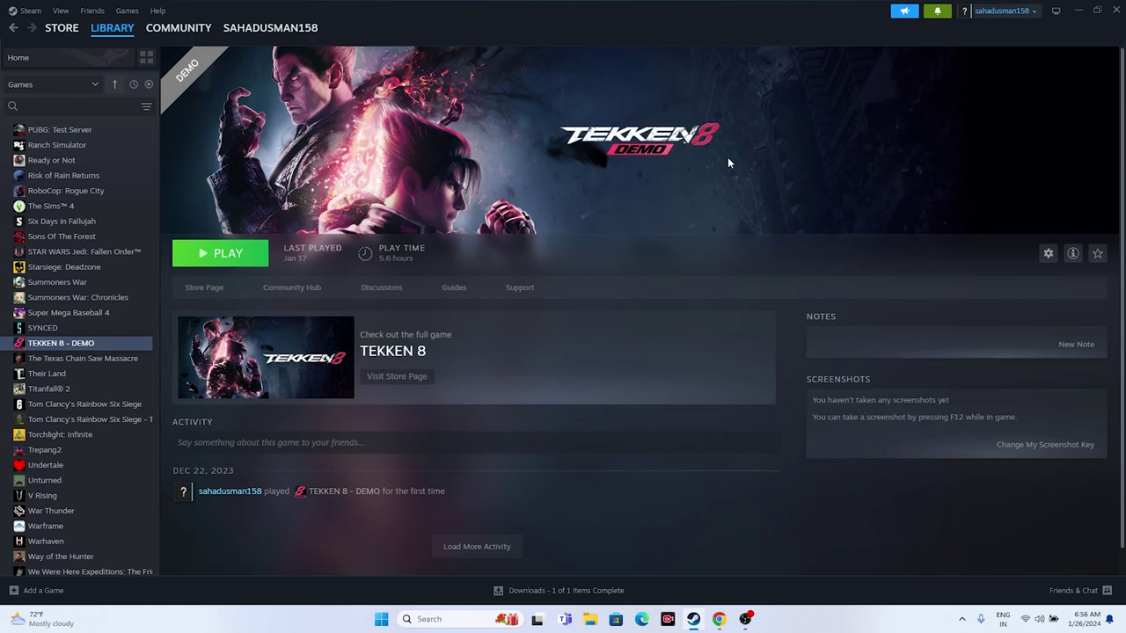
Minimize Steam, open Task Manager, and maximize it to examine the running processes
left_click(1077, 10)
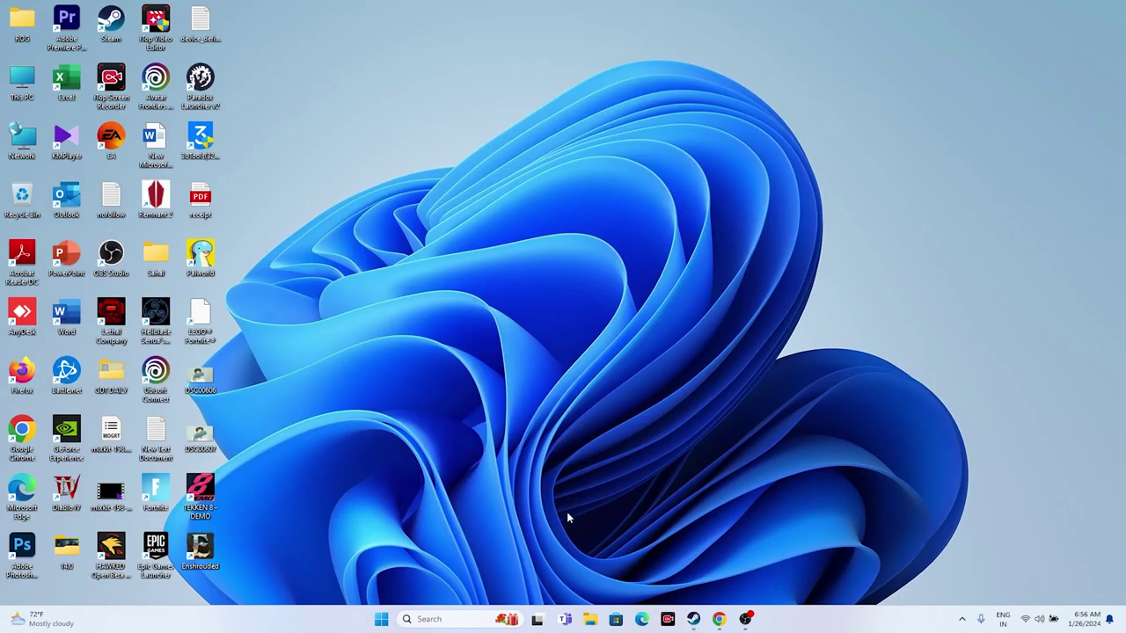
right_click(380, 619)
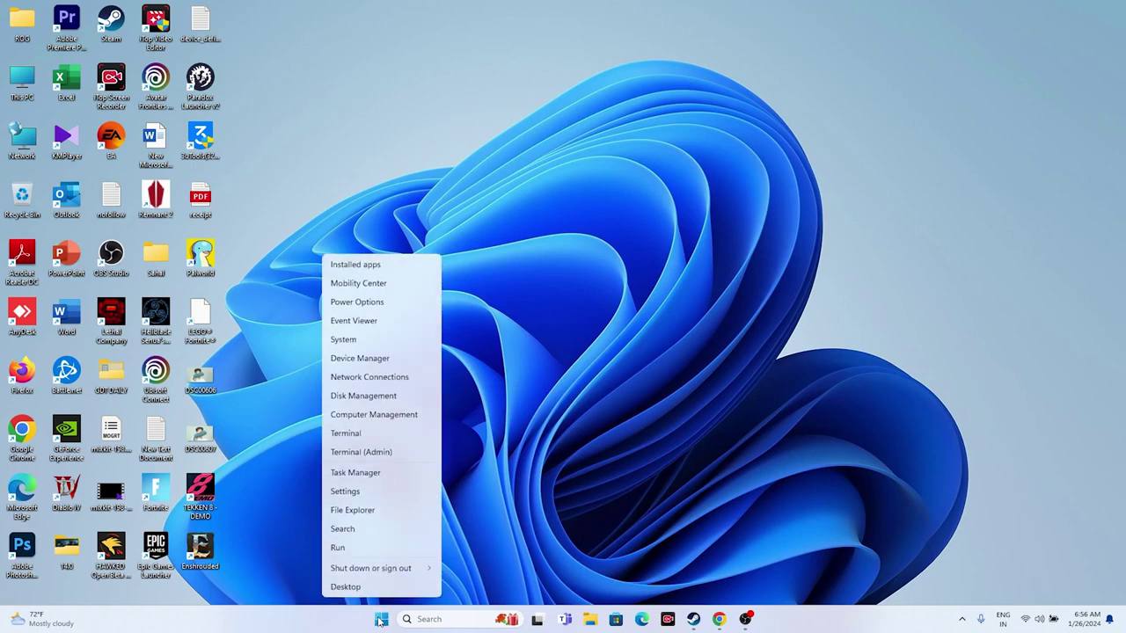
left_click(375, 474)
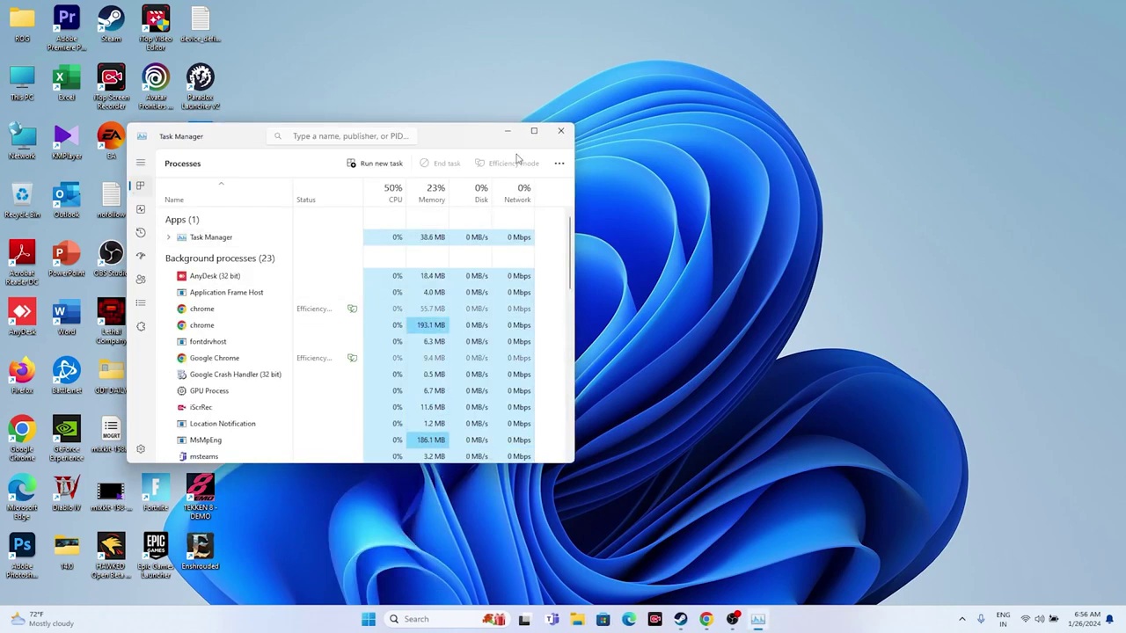
left_click(533, 130)
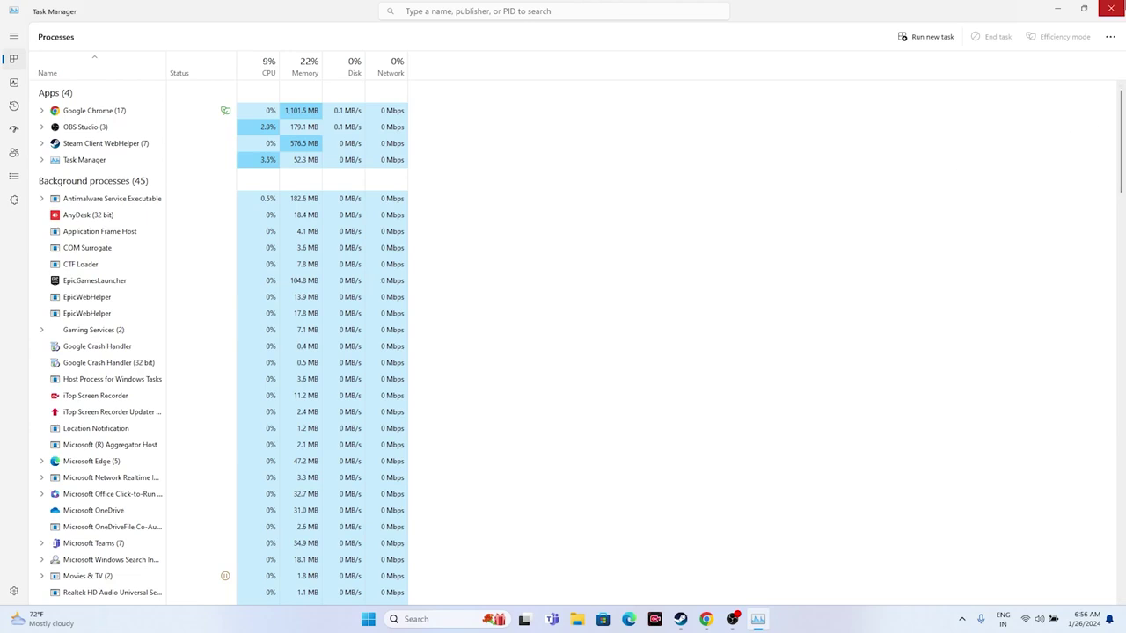
Close Task Manager, bring up the TEKKEN 8 - DEMO page in Steam, and minimize Steam to the desktop
left_click(1110, 9)
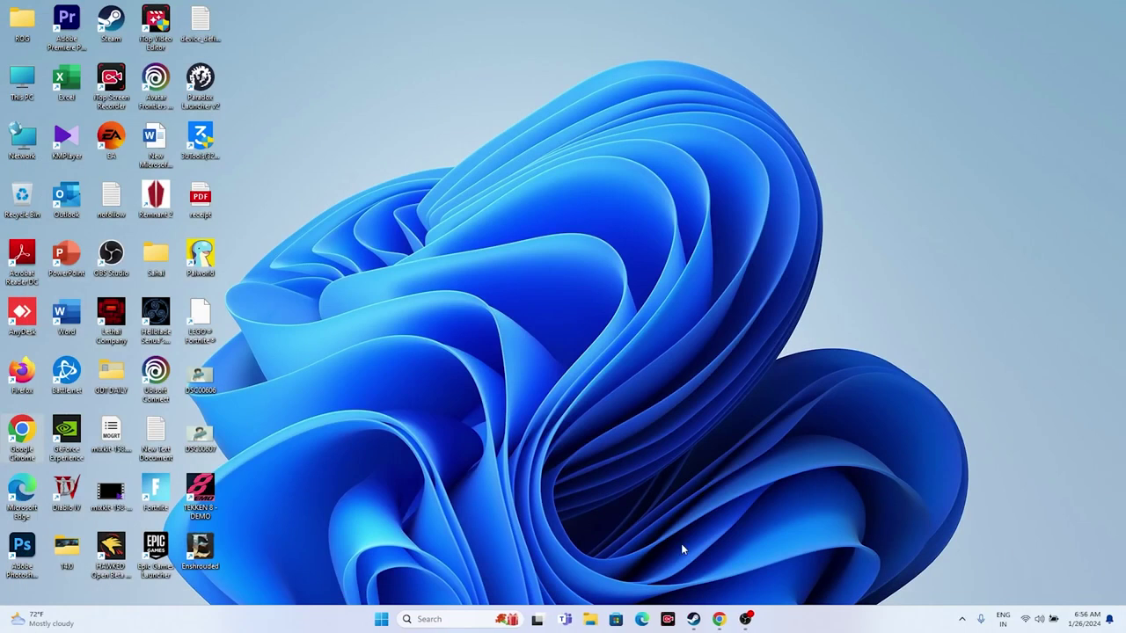
left_click(693, 619)
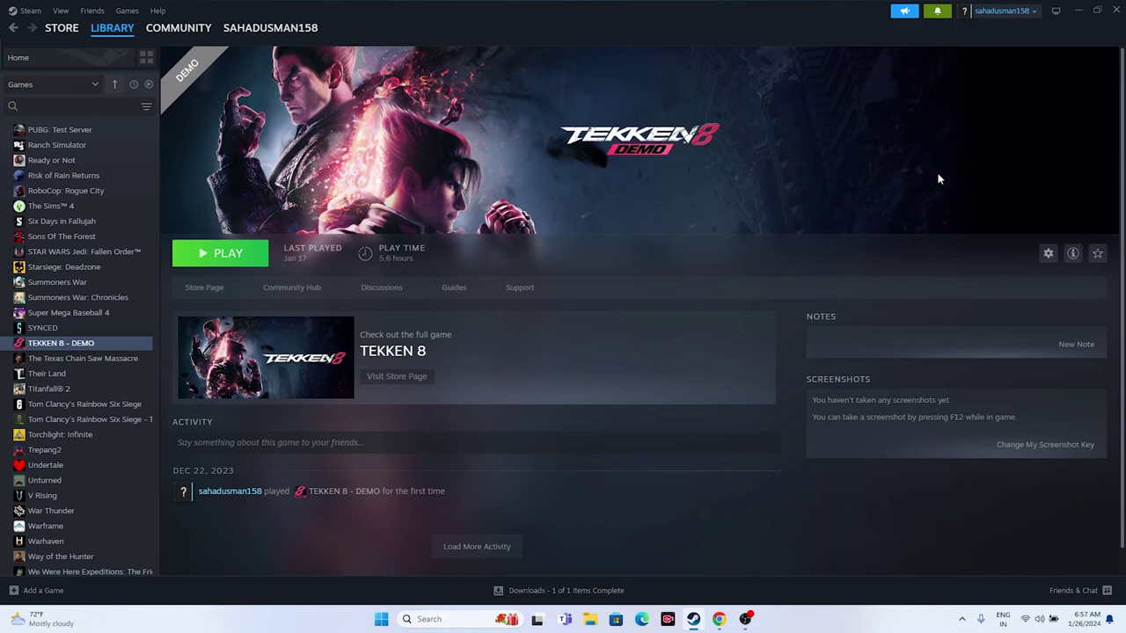
left_click(1078, 10)
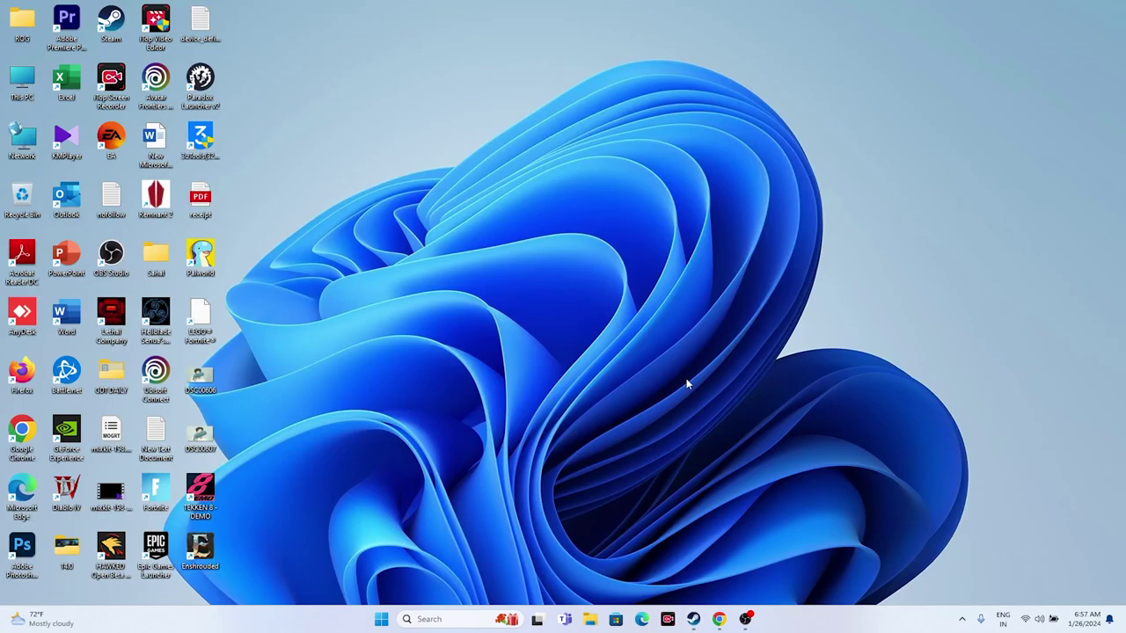
Open the Windows graphics settings and start browsing for a desktop app to add to the custom options
left_click(444, 619)
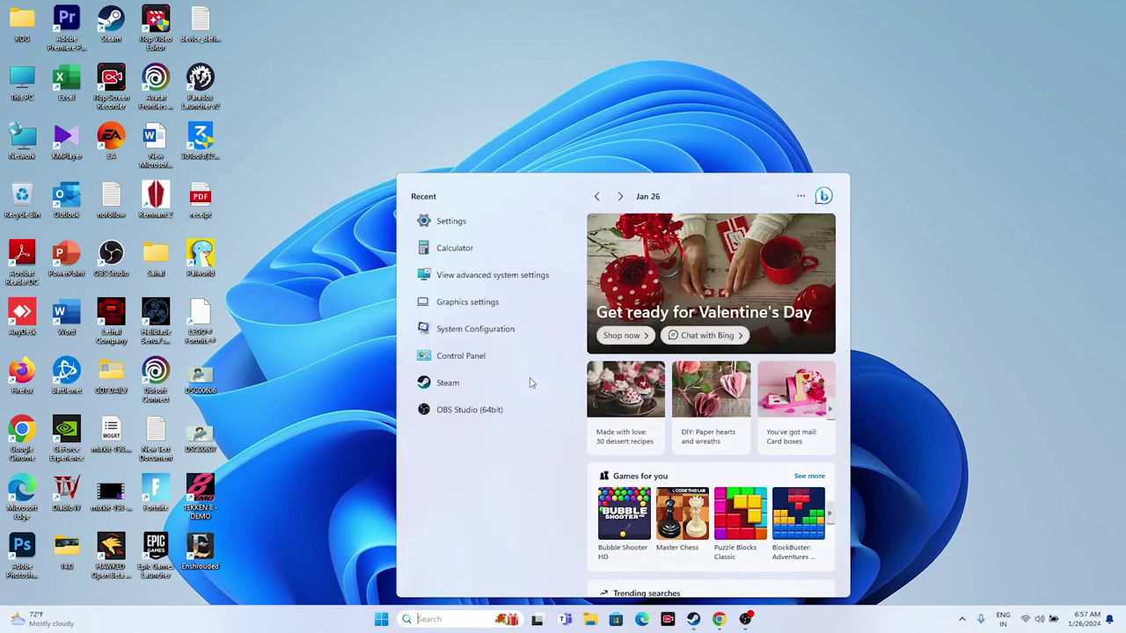
left_click(502, 303)
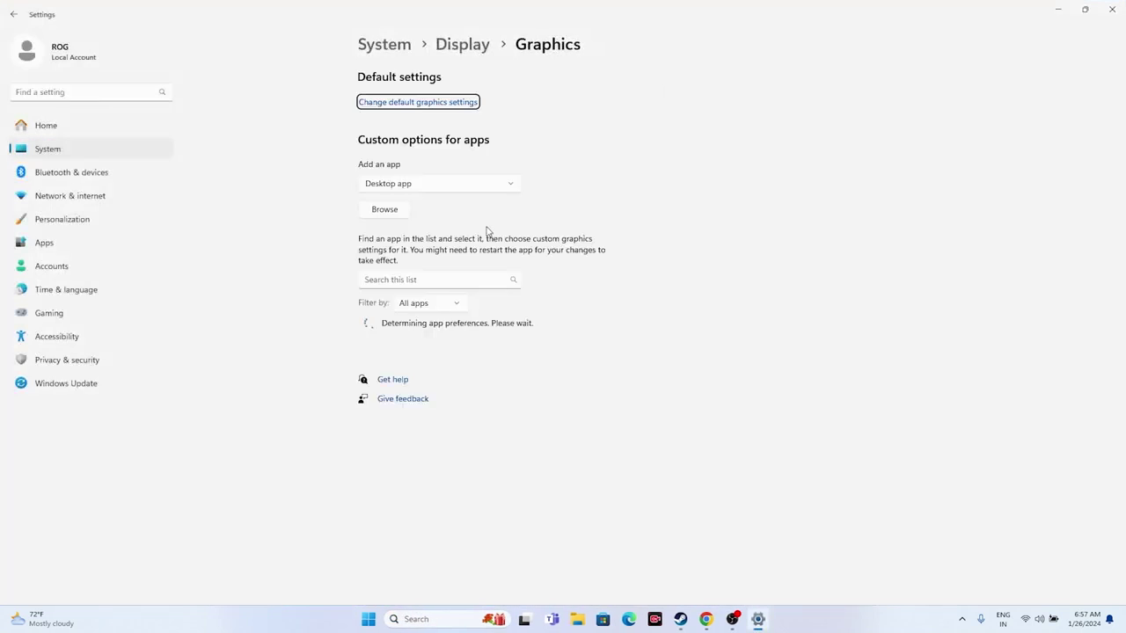
scroll(623, 225, "down", 2)
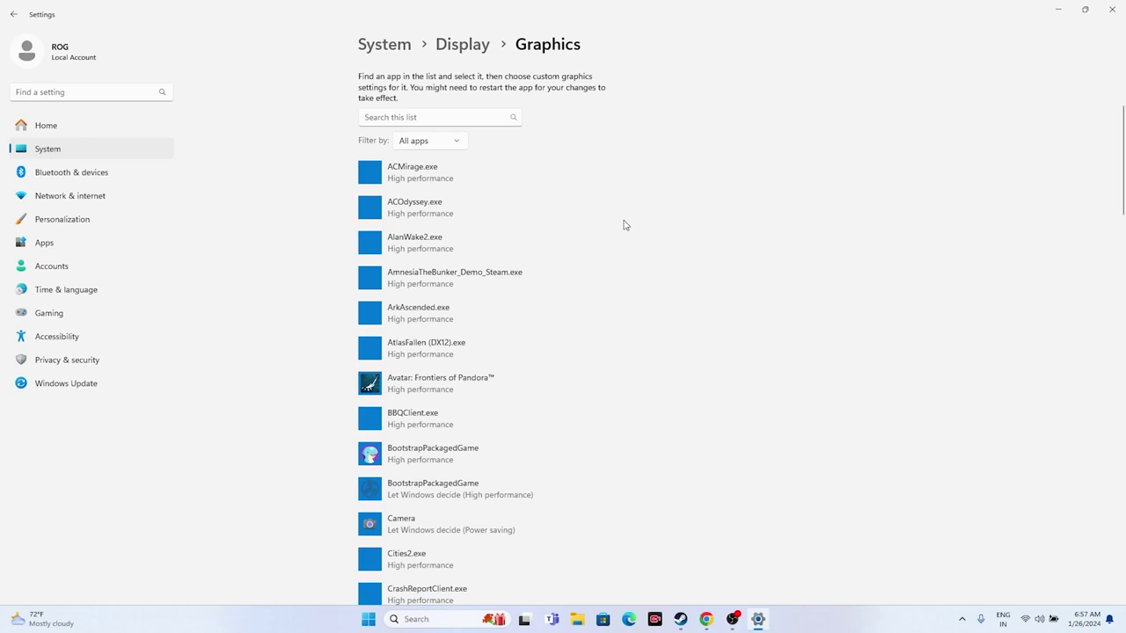
scroll(623, 225, "up", 2)
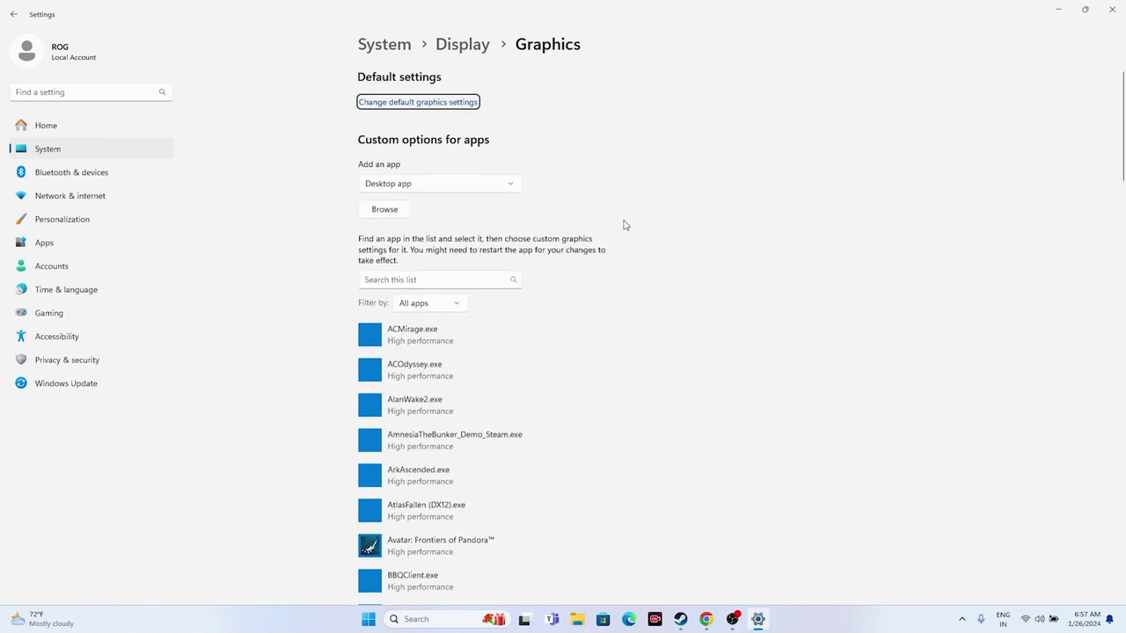
left_click(391, 215)
Browse to the steamapps\common folder inside C:\Program Files (x86)\Steam in the file selection dialog
scroll(44, 185, "down", 3)
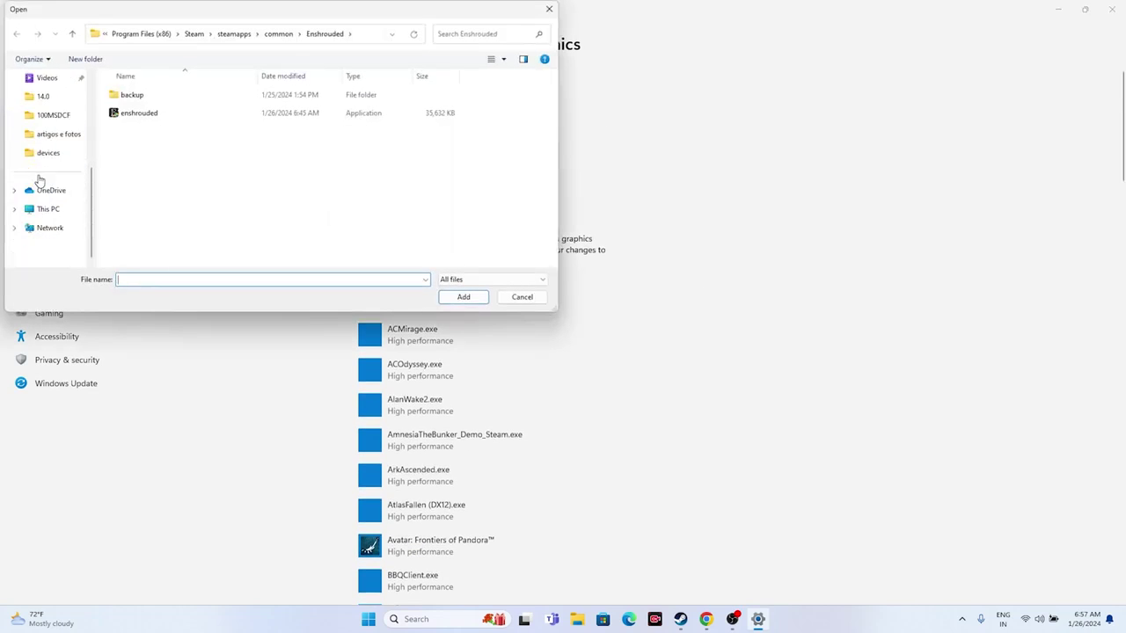
left_click(50, 208)
double_click(158, 115)
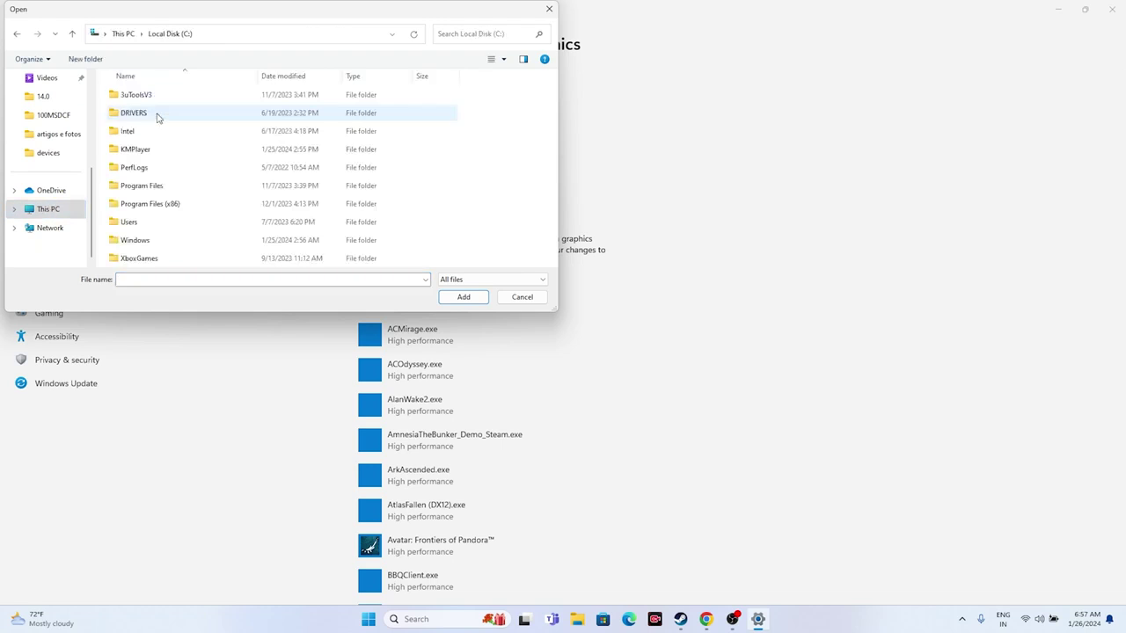
double_click(159, 204)
scroll(163, 188, "down", 3)
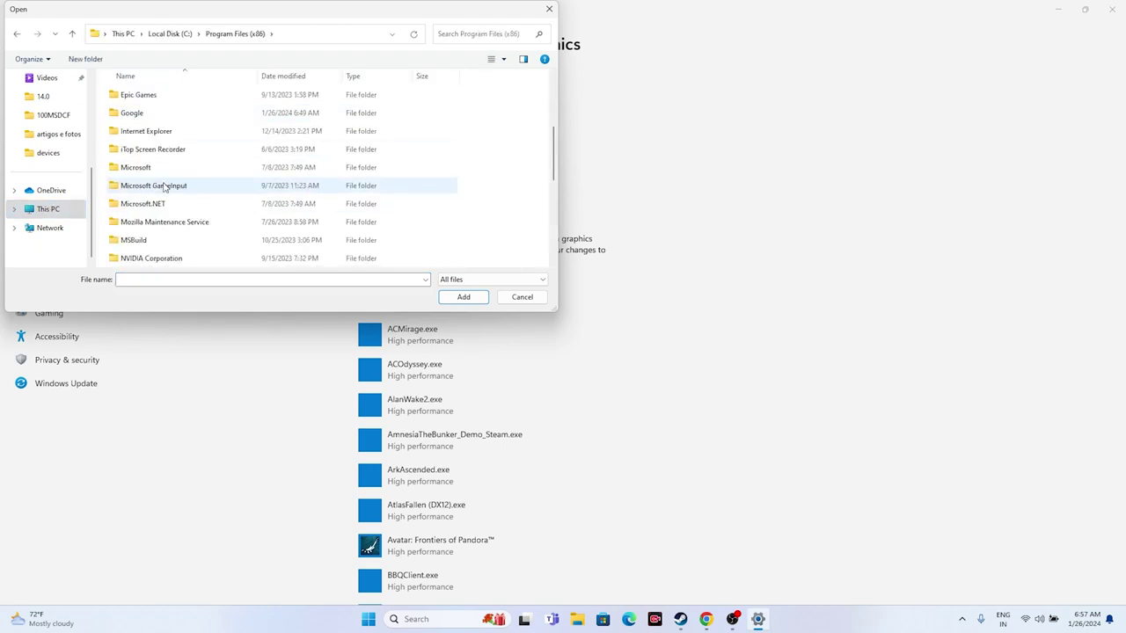
scroll(164, 186, "down", 3)
double_click(149, 222)
scroll(159, 180, "down", 4)
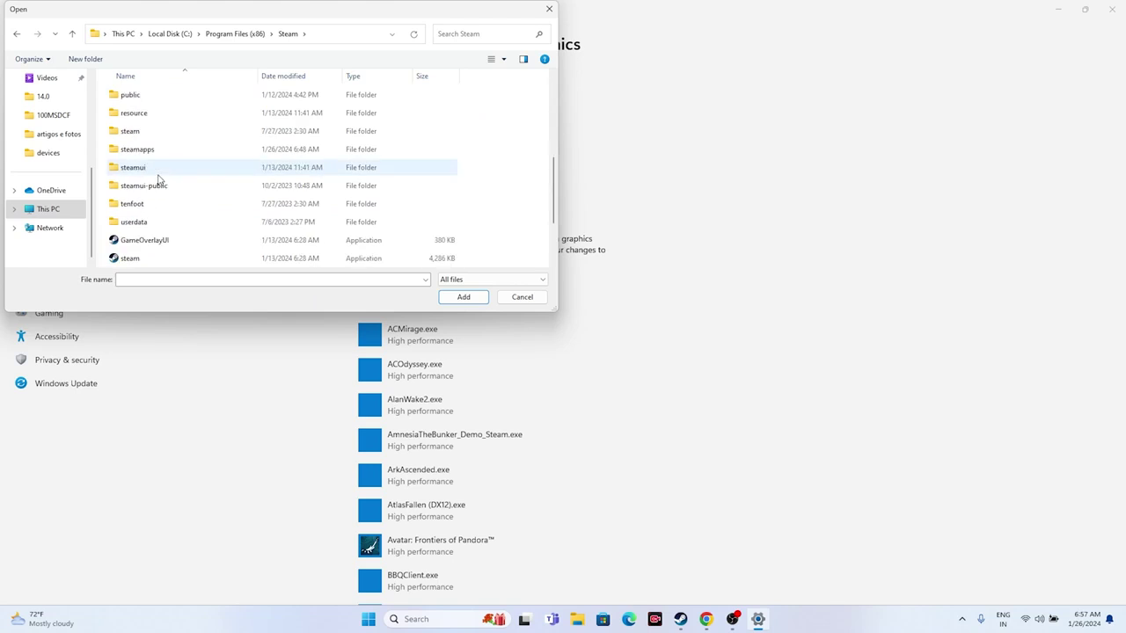
double_click(156, 153)
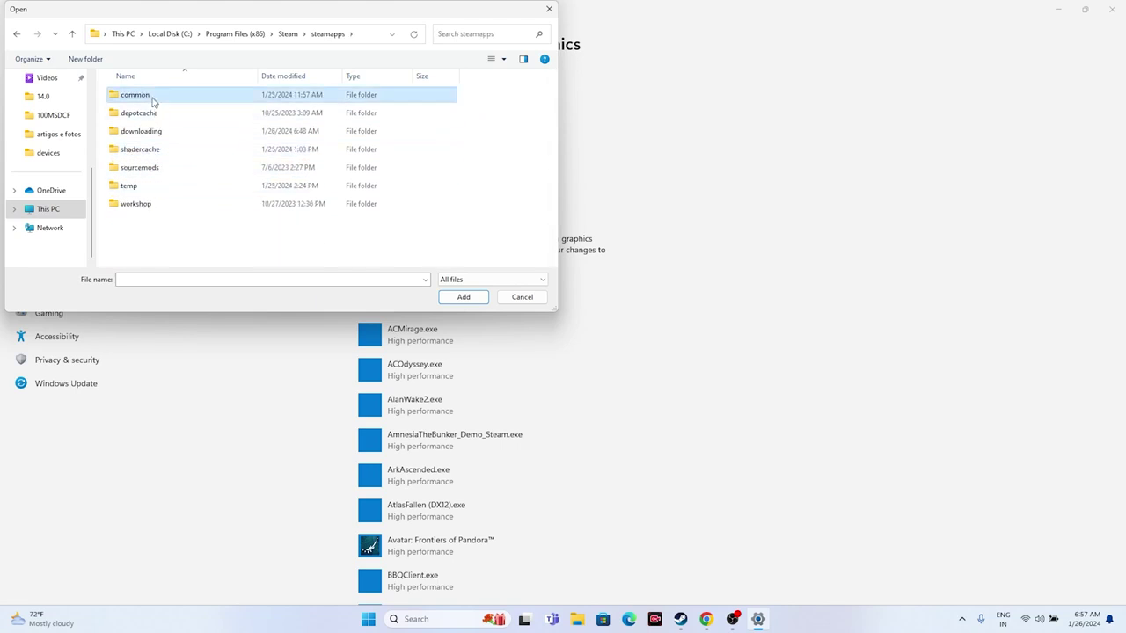
double_click(151, 95)
Add the TEKKEN 8 Demo application from the TEKKEN 8 Demo folder to the graphics apps list
scroll(189, 168, "down", 6)
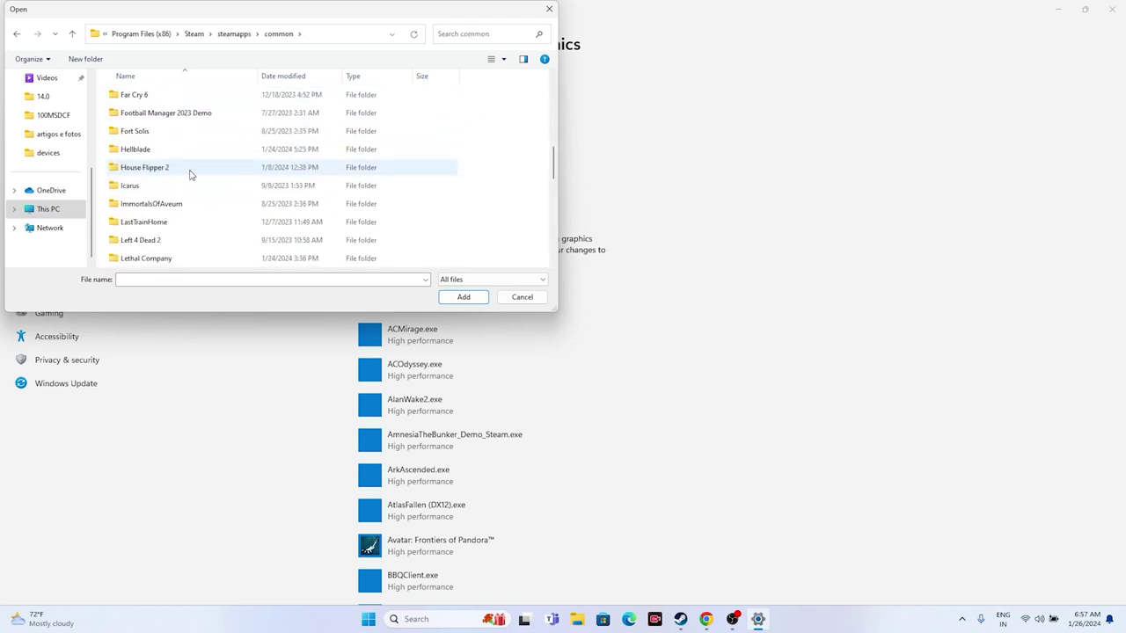
scroll(189, 174, "down", 8)
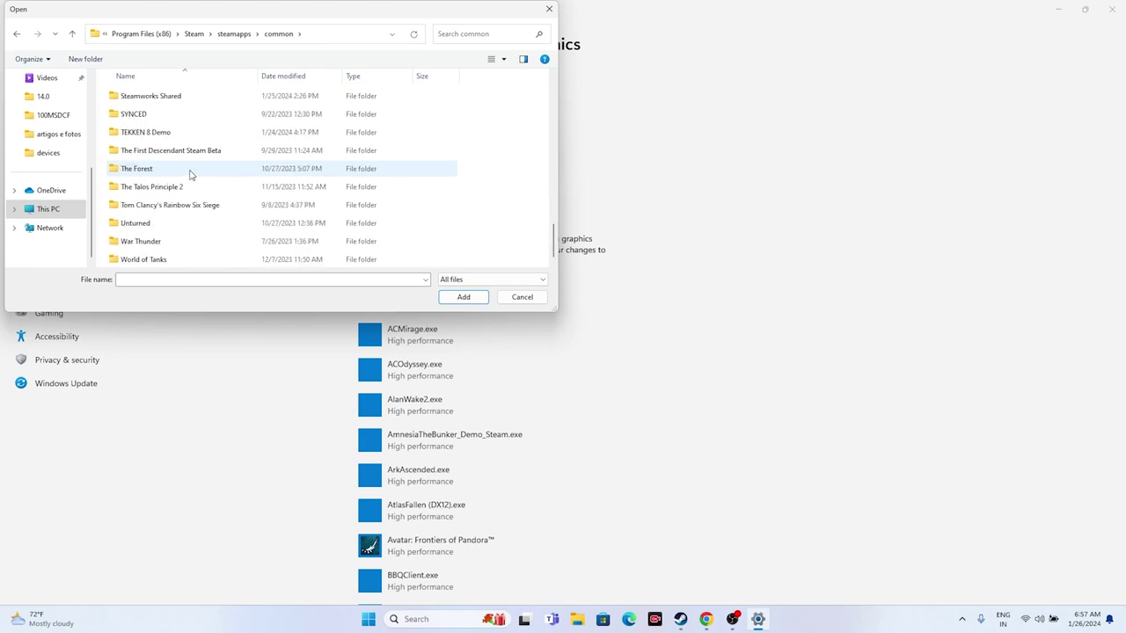
scroll(190, 174, "up", 1)
double_click(159, 183)
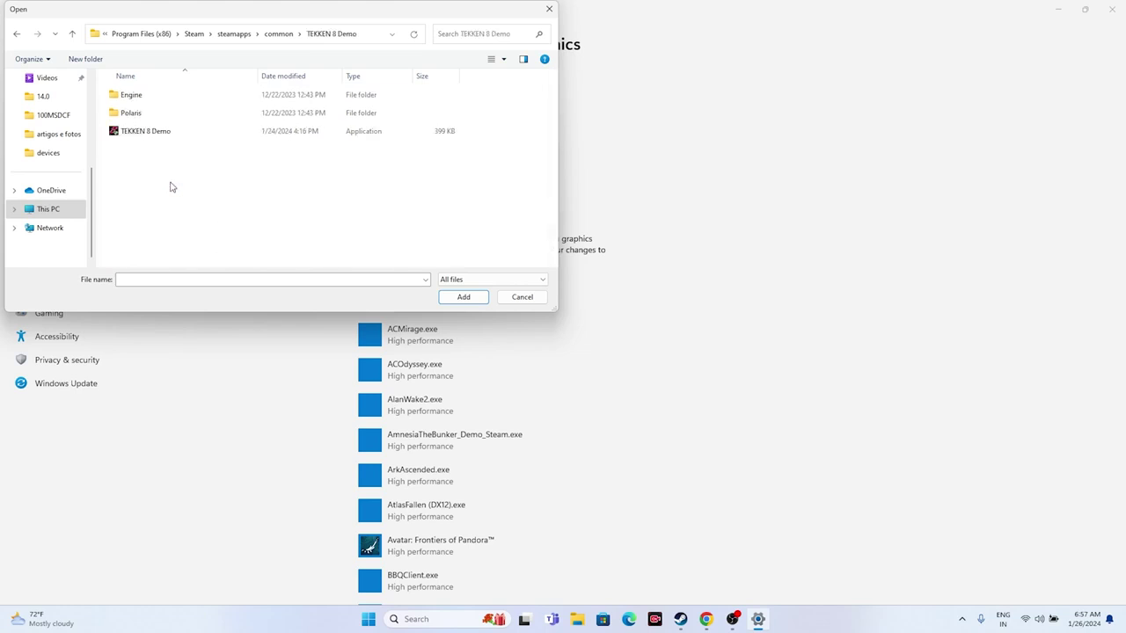
left_click(158, 131)
left_click(470, 303)
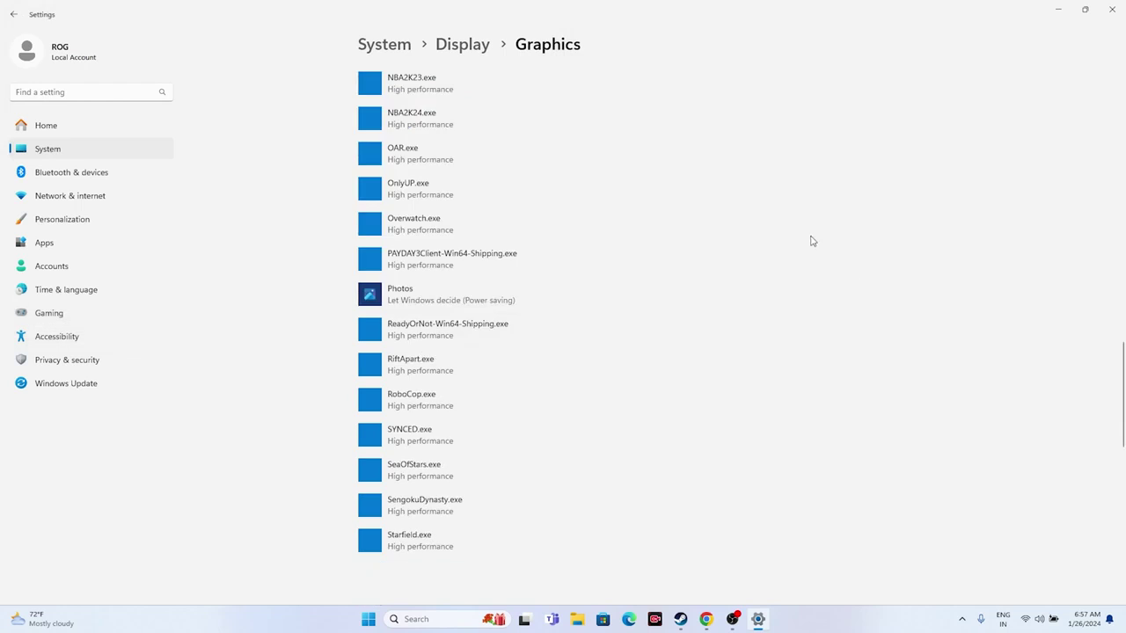
Set the graphics preference of TEKKEN 8 to High performance, save it, and close Settings
left_click(531, 391)
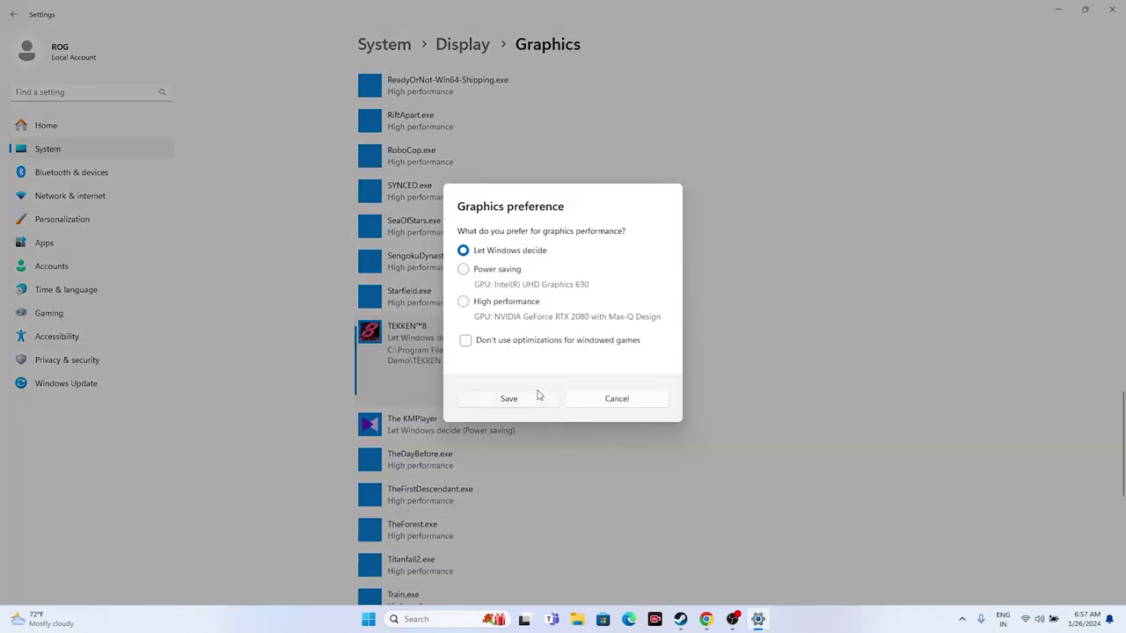
left_click(464, 303)
left_click(508, 400)
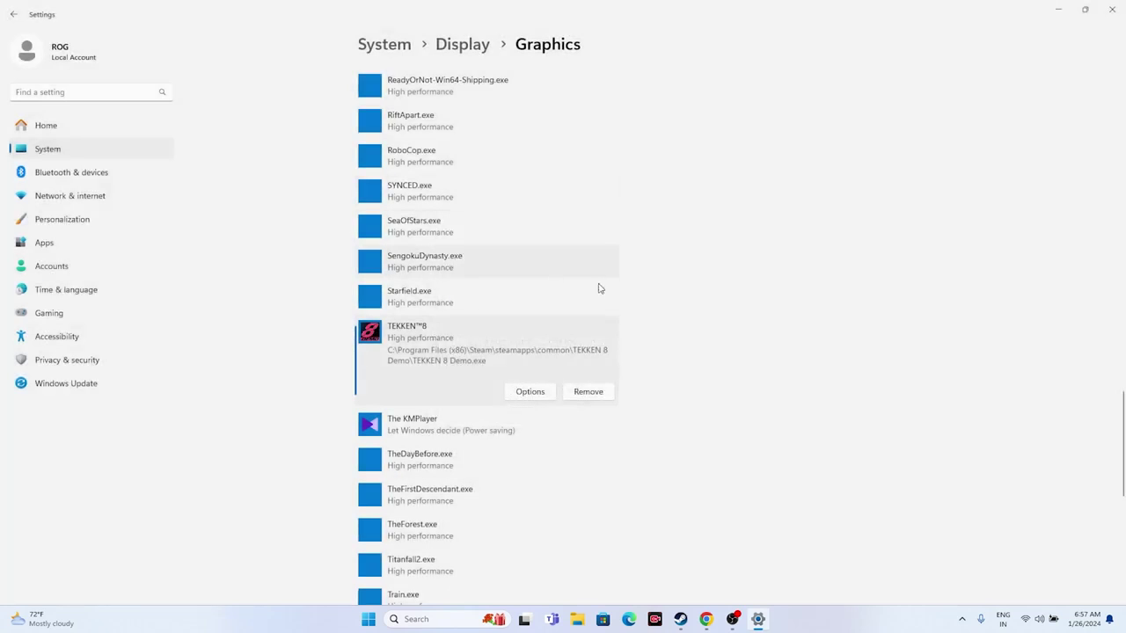
left_click(1107, 10)
left_click(694, 619)
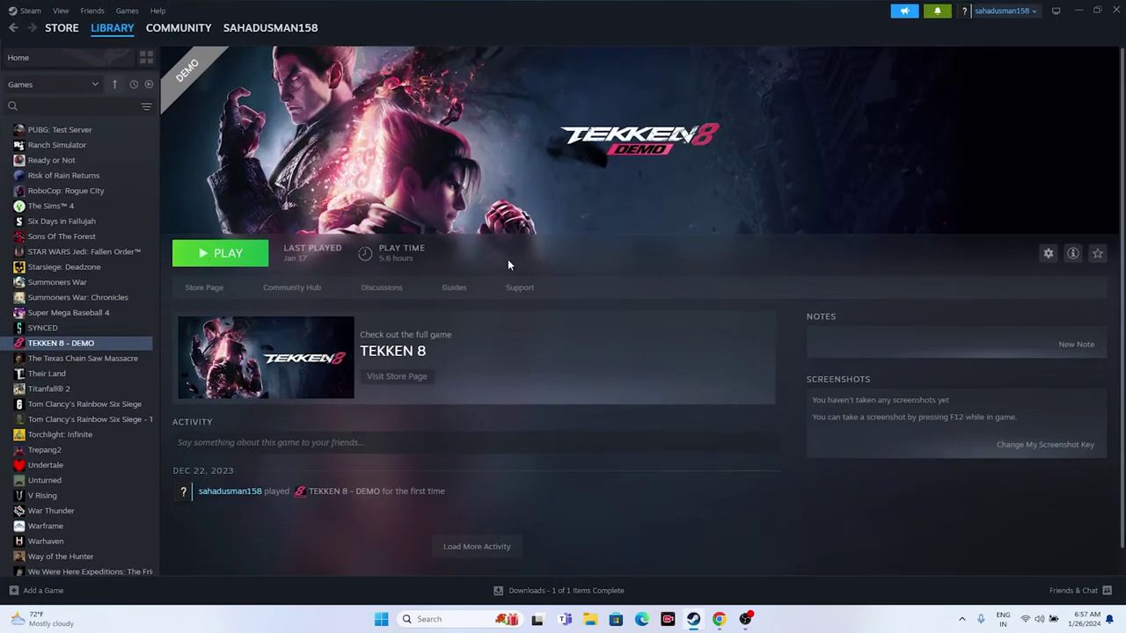
left_click(1077, 11)
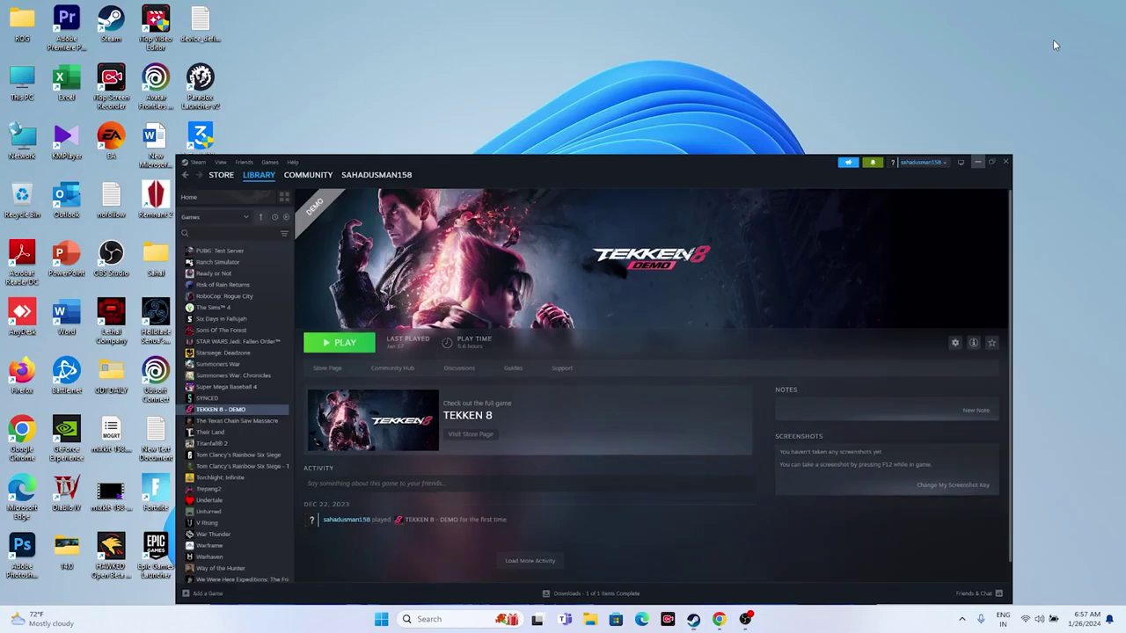
Open the virtual memory settings through the advanced system performance options and choose a custom paging file size for drive C:
left_click(445, 621)
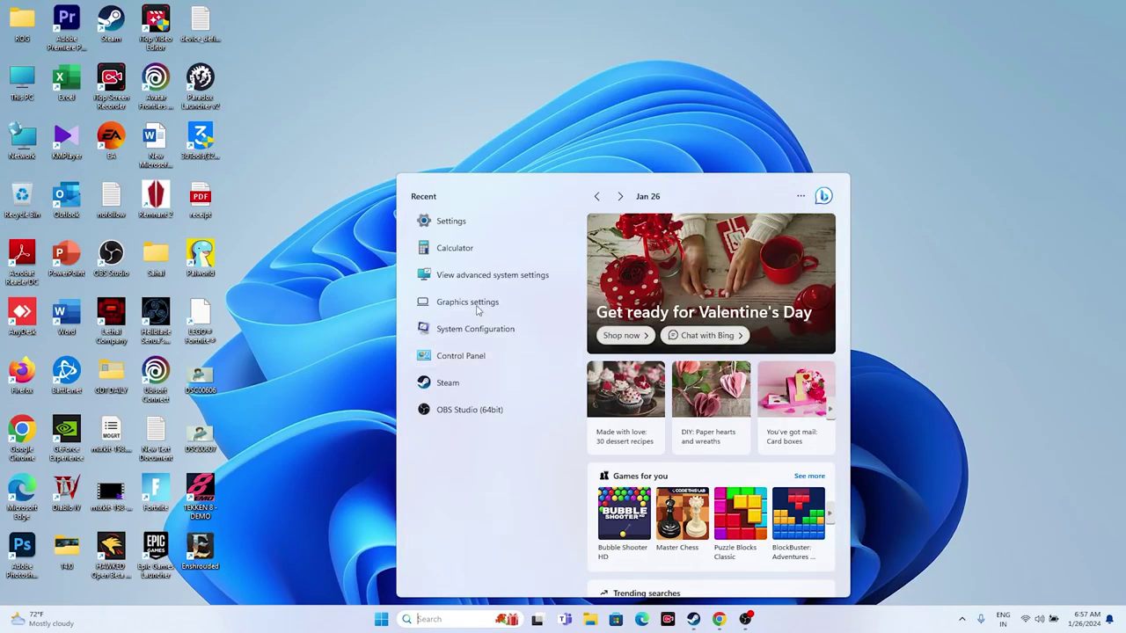
left_click(482, 276)
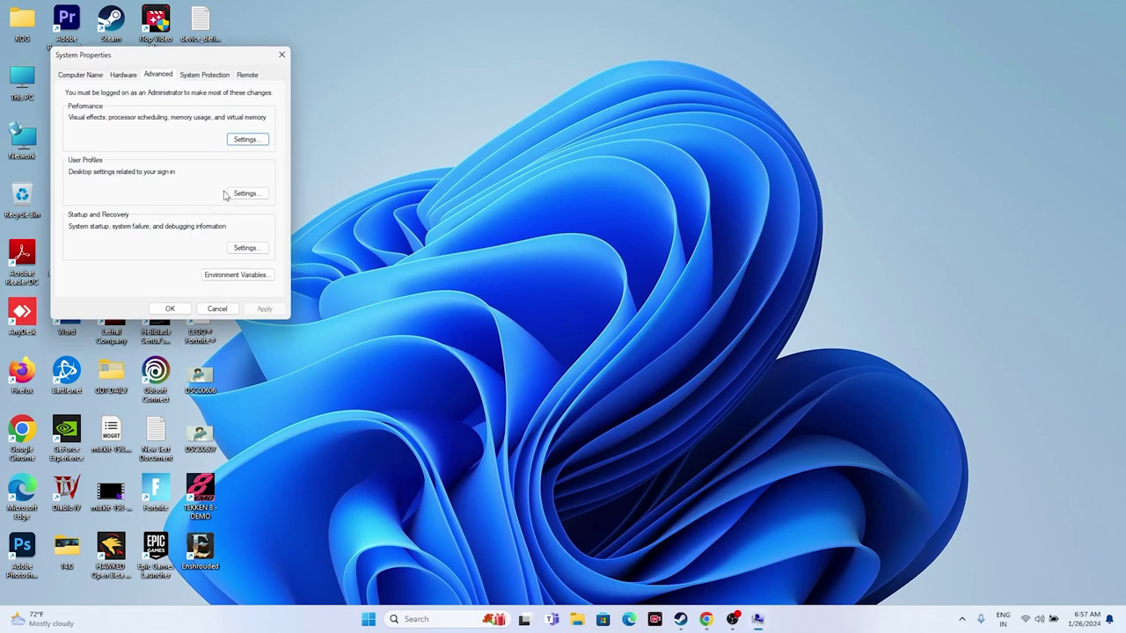
left_click(243, 140)
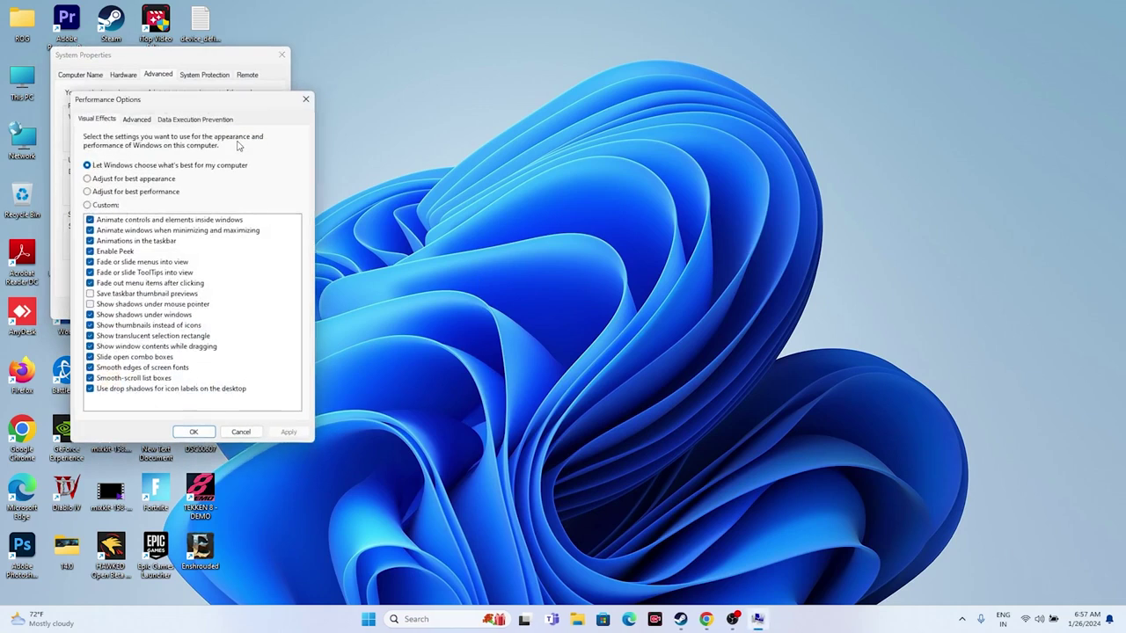
left_click(137, 120)
left_click(269, 270)
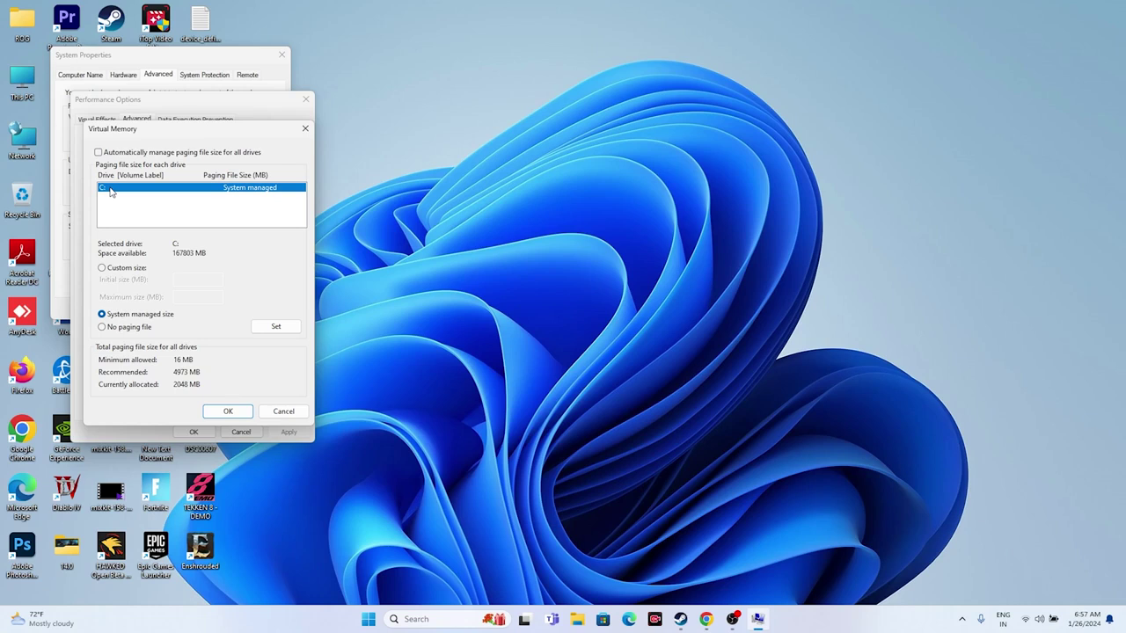
left_click(102, 268)
left_click(195, 280)
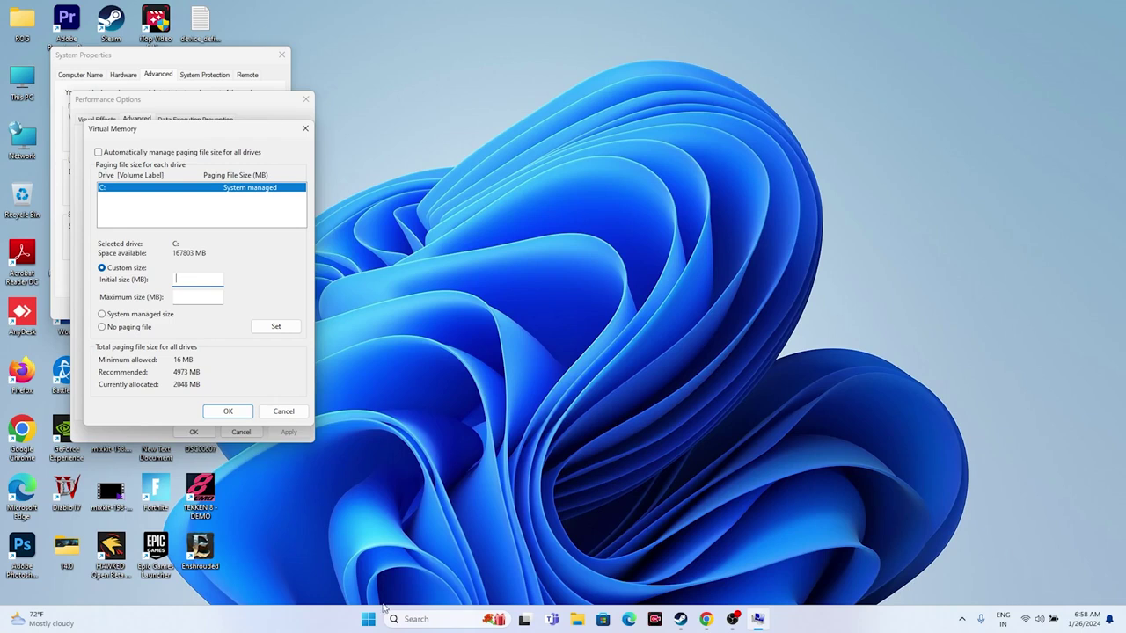
Open Calculator and multiply 32 by 1024 to convert the RAM size to megabytes
left_click(393, 618)
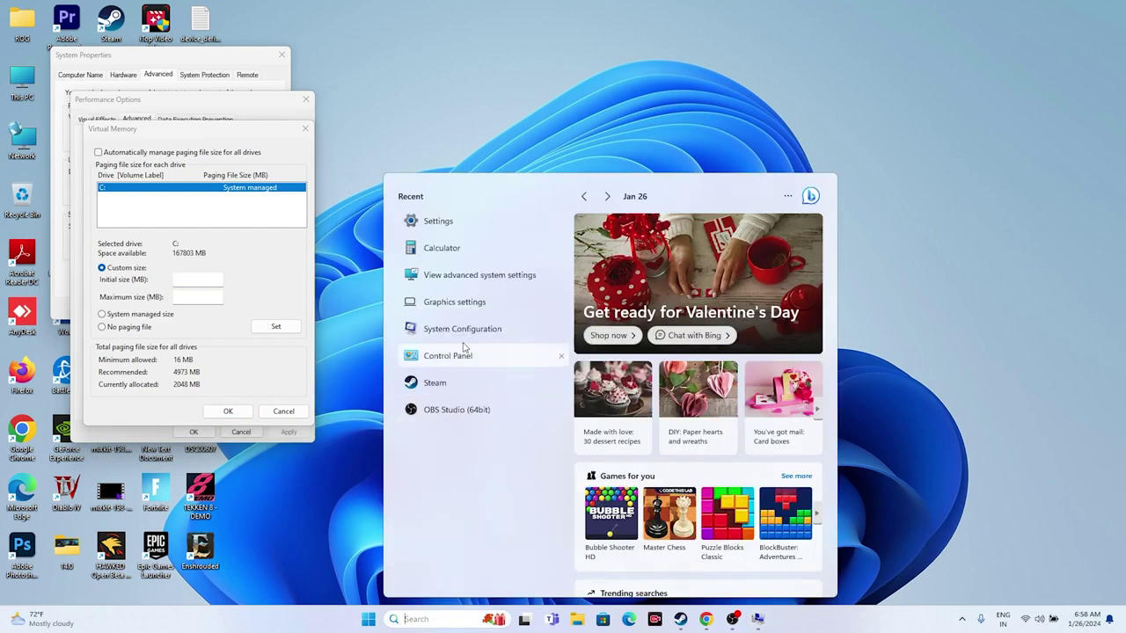
left_click(464, 250)
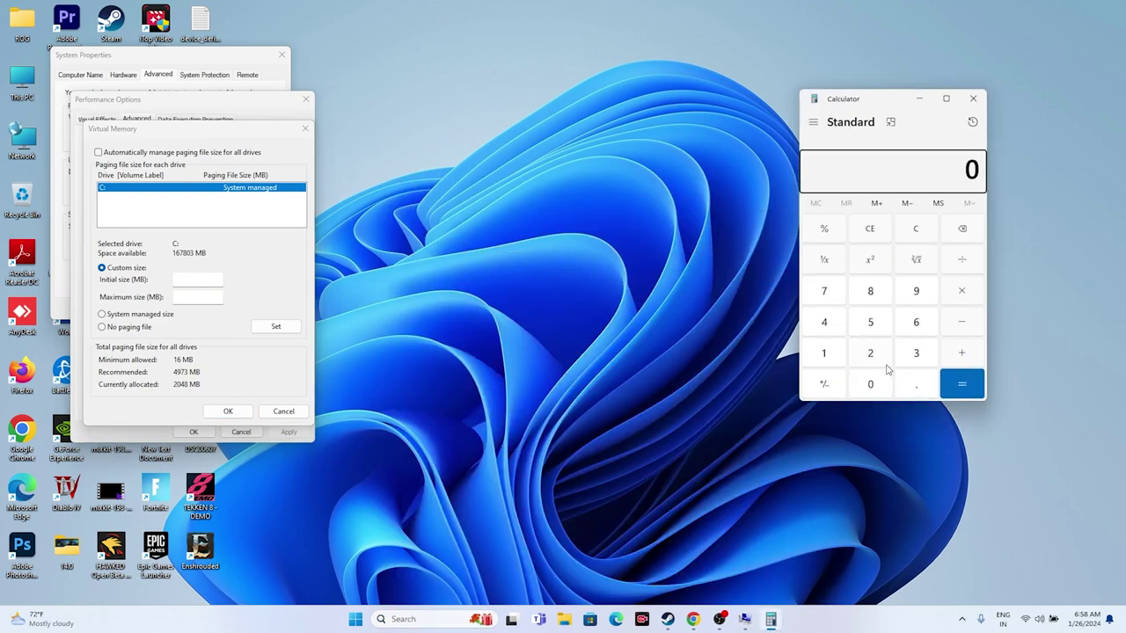
left_click(925, 361)
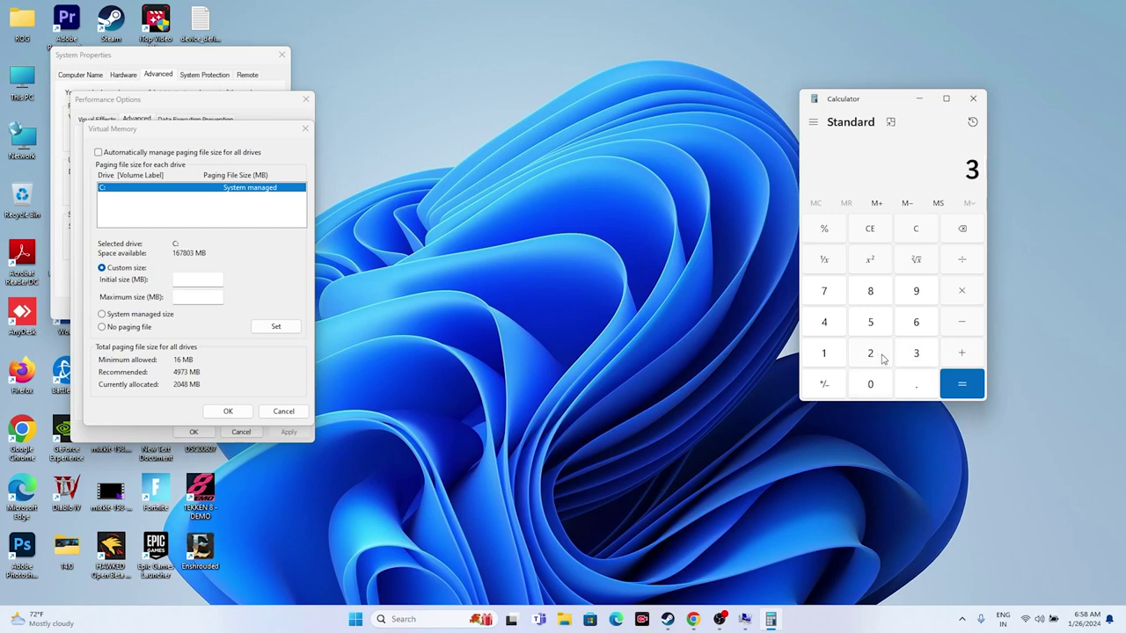
left_click(882, 358)
left_click(965, 297)
left_click(818, 354)
left_click(862, 384)
left_click(860, 355)
left_click(829, 325)
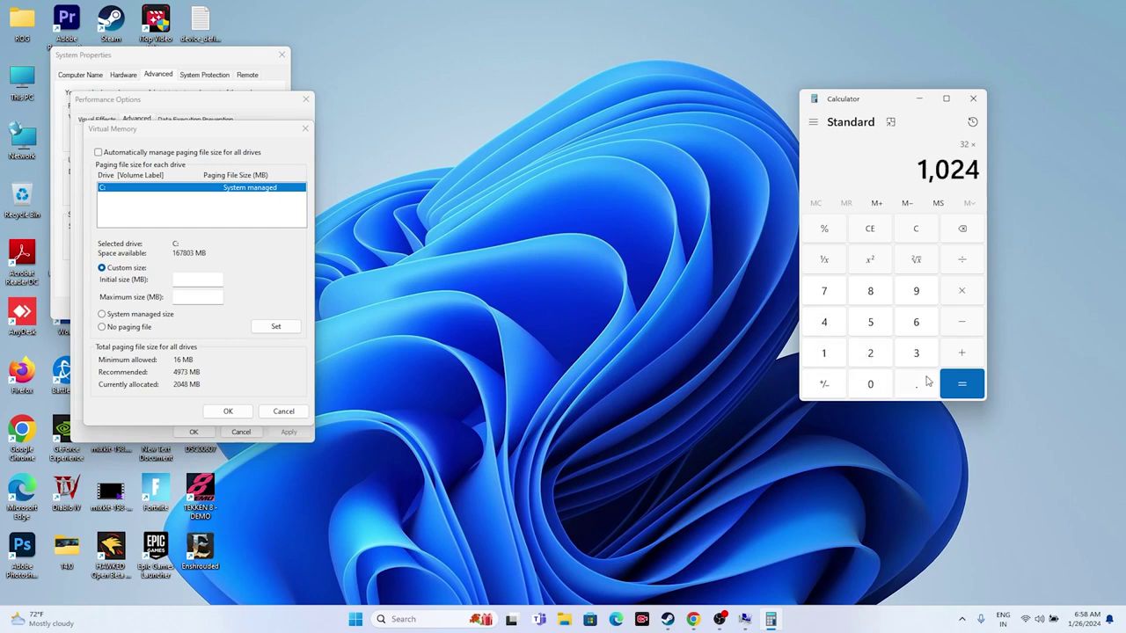
left_click(960, 384)
Multiply the converted RAM size by 1.5 to get the initial paging file size
left_click(963, 299)
left_click(826, 355)
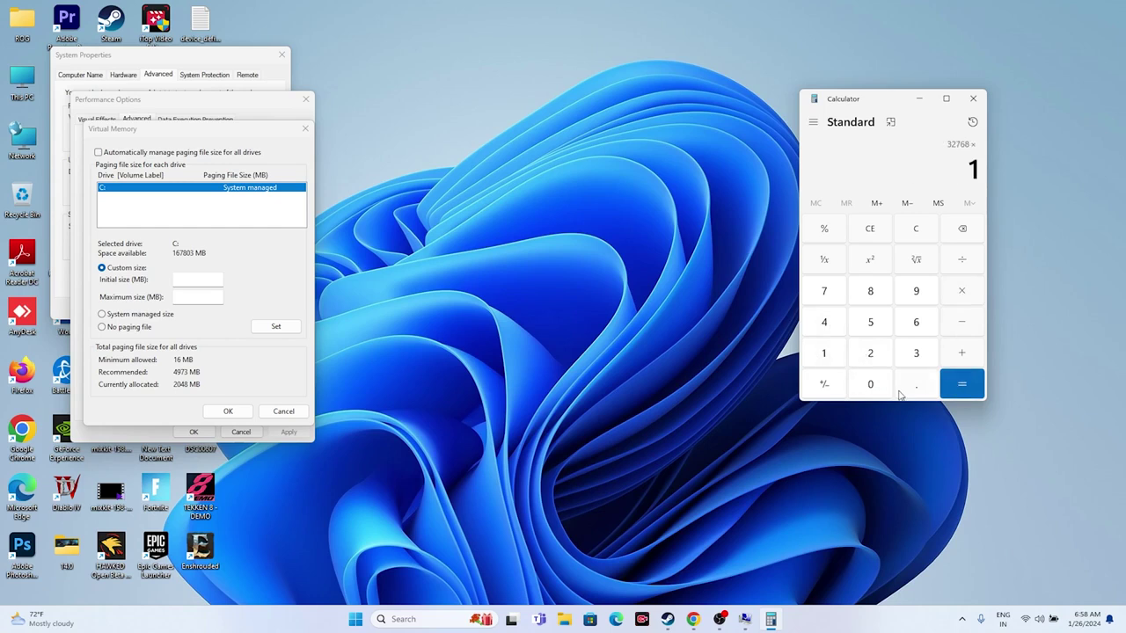
left_click(900, 392)
left_click(870, 322)
left_click(961, 384)
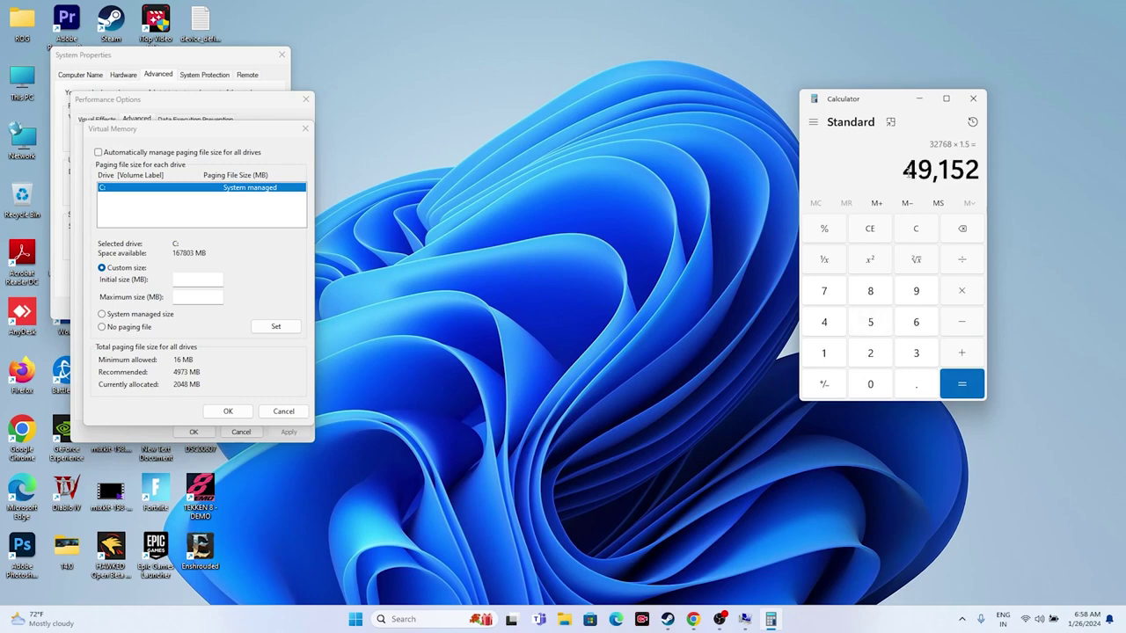
Copy the Calculator result and paste it as the initial paging file size of 49,152 MB
right_click(948, 172)
left_click(976, 183)
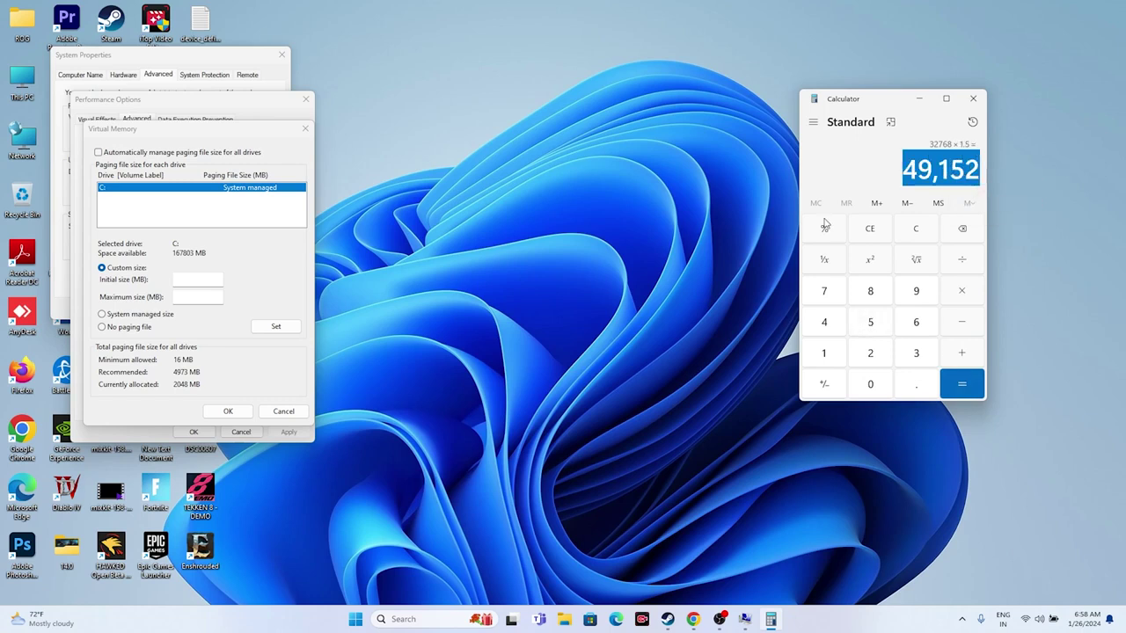
right_click(214, 279)
left_click(238, 338)
left_click(214, 299)
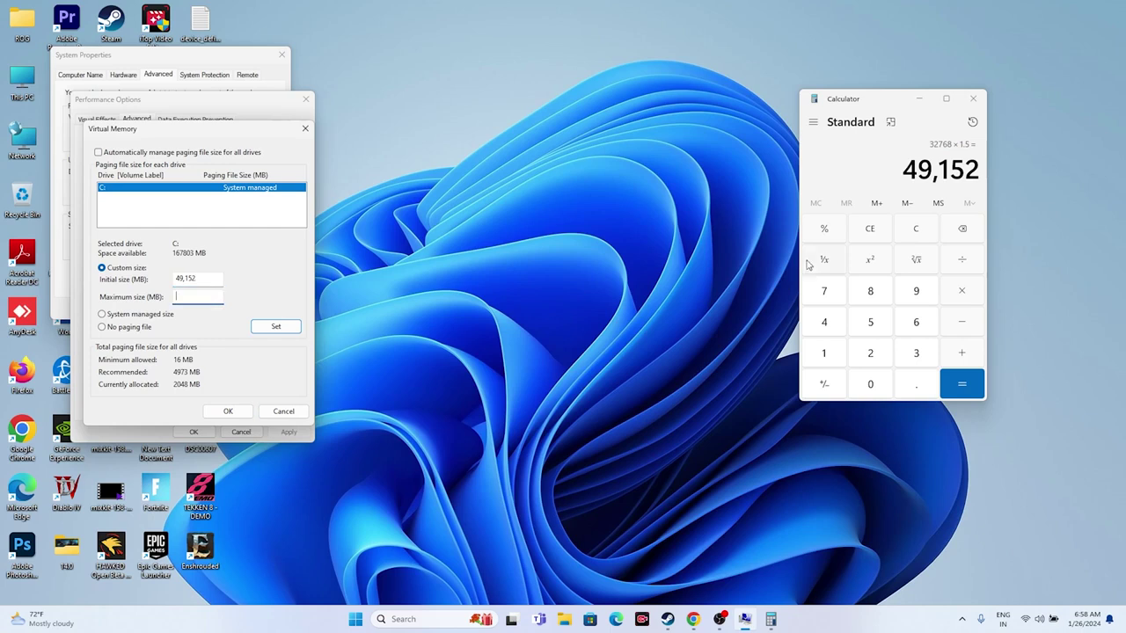
Clear Calculator and compute 32 × 1024 × 3 for the maximum paging file size
left_click(917, 229)
left_click(917, 360)
left_click(875, 352)
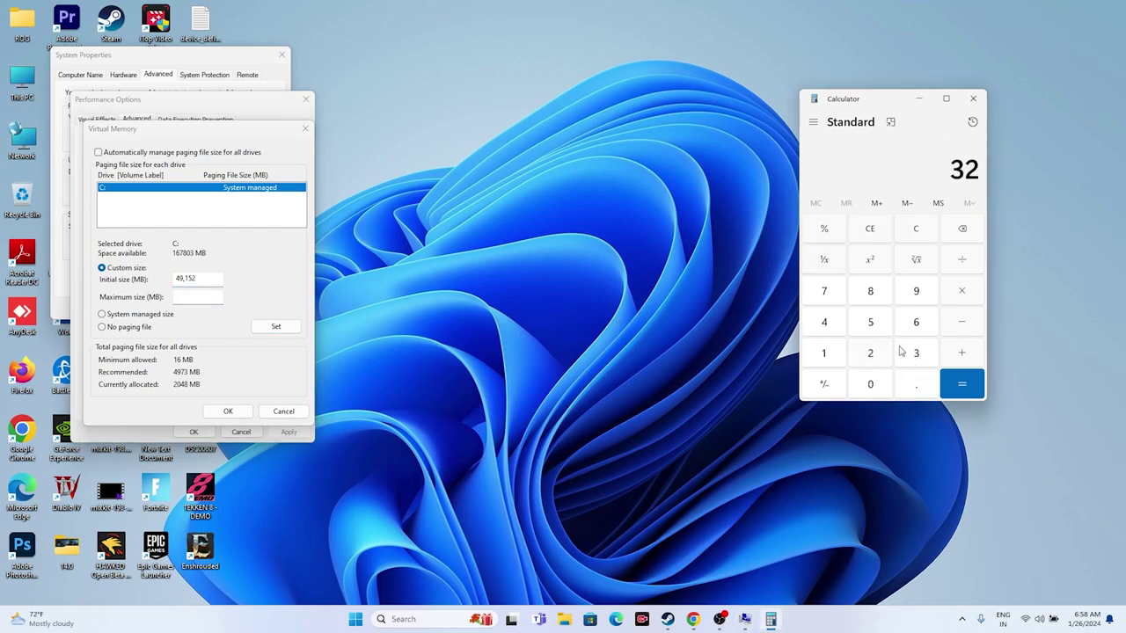
left_click(961, 292)
left_click(823, 352)
left_click(870, 384)
left_click(870, 352)
left_click(824, 322)
left_click(961, 383)
left_click(961, 290)
left_click(916, 353)
left_click(961, 384)
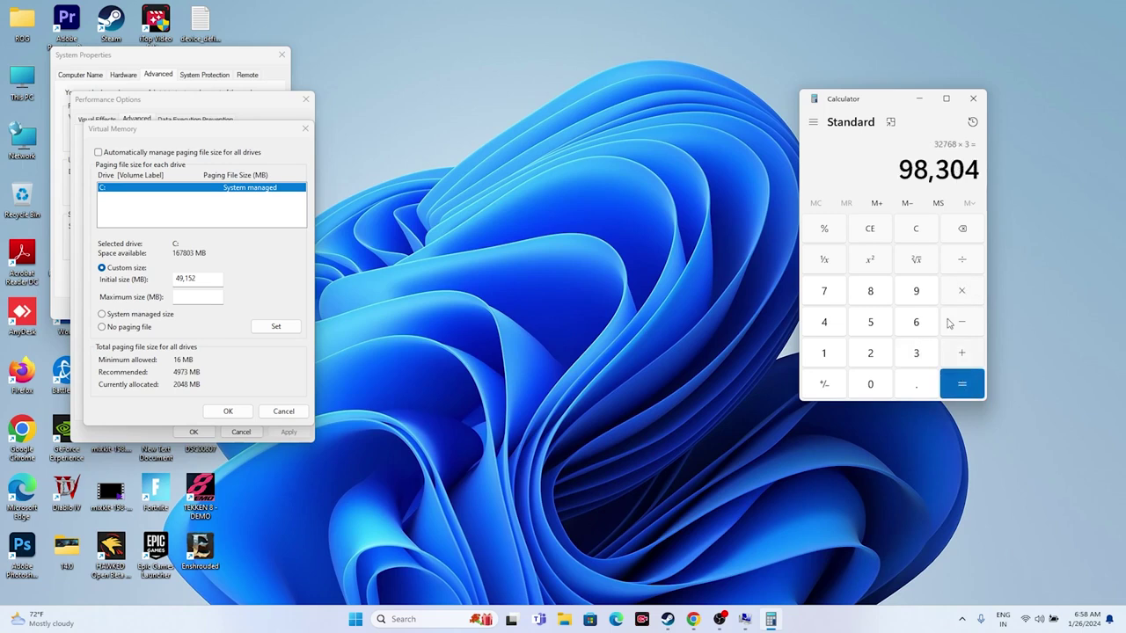
Copy the Calculator result and paste it as the maximum paging file size of 98,304 MB
left_click_drag(900, 163, 981, 167)
right_click(970, 176)
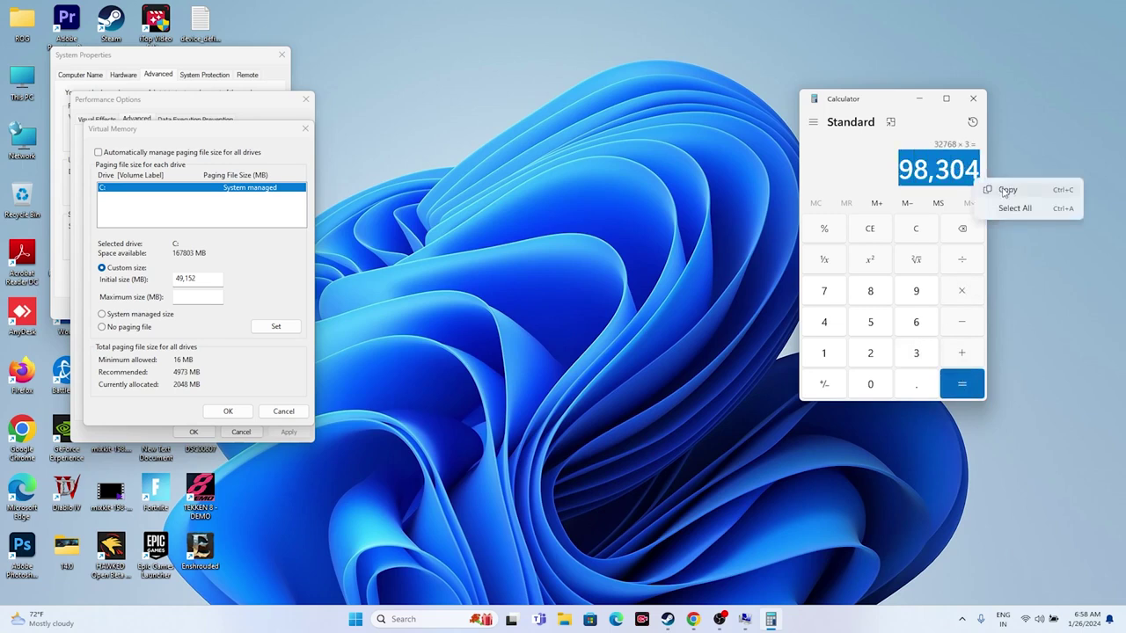
left_click(991, 192)
right_click(208, 296)
left_click(242, 349)
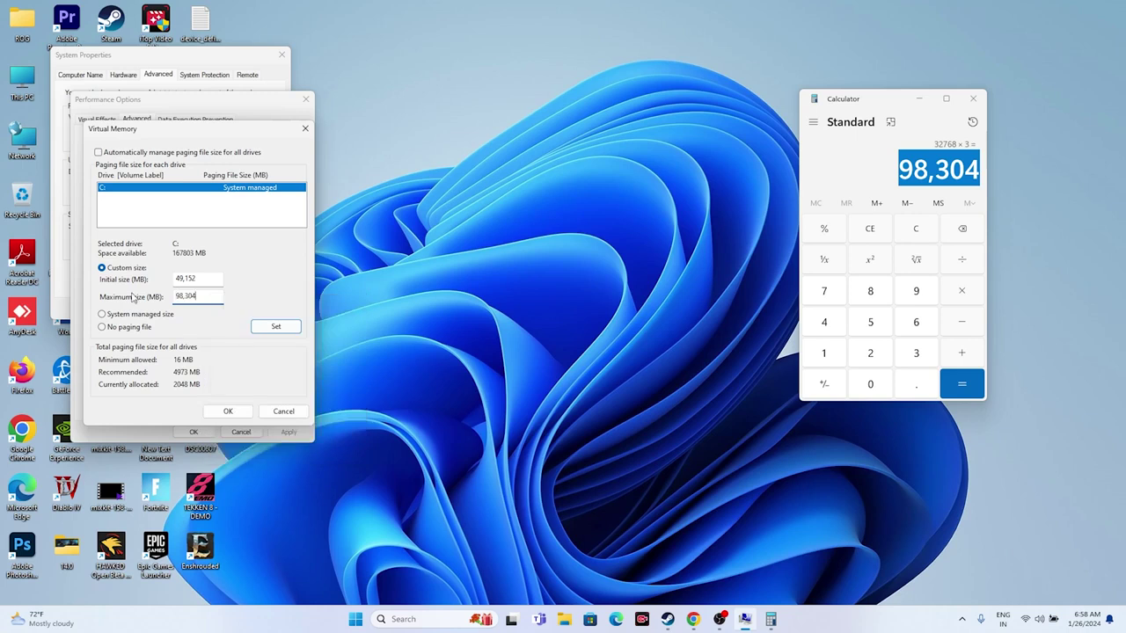
Confirm the virtual memory and performance settings, and close System Properties and Calculator
left_click(227, 412)
left_click(194, 432)
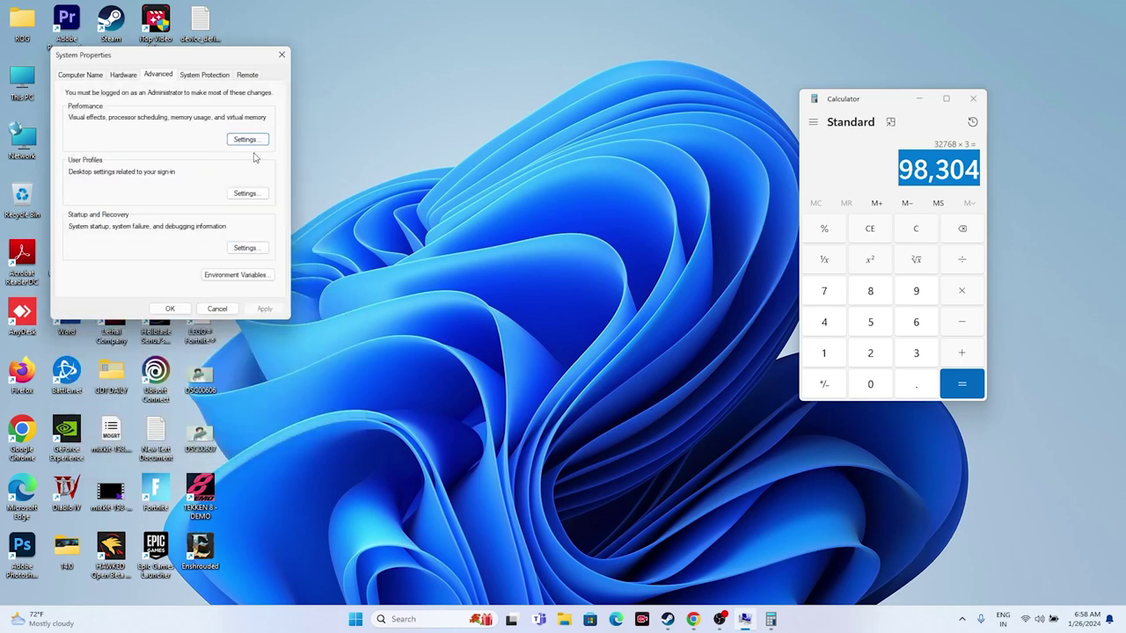
left_click(282, 54)
left_click(973, 98)
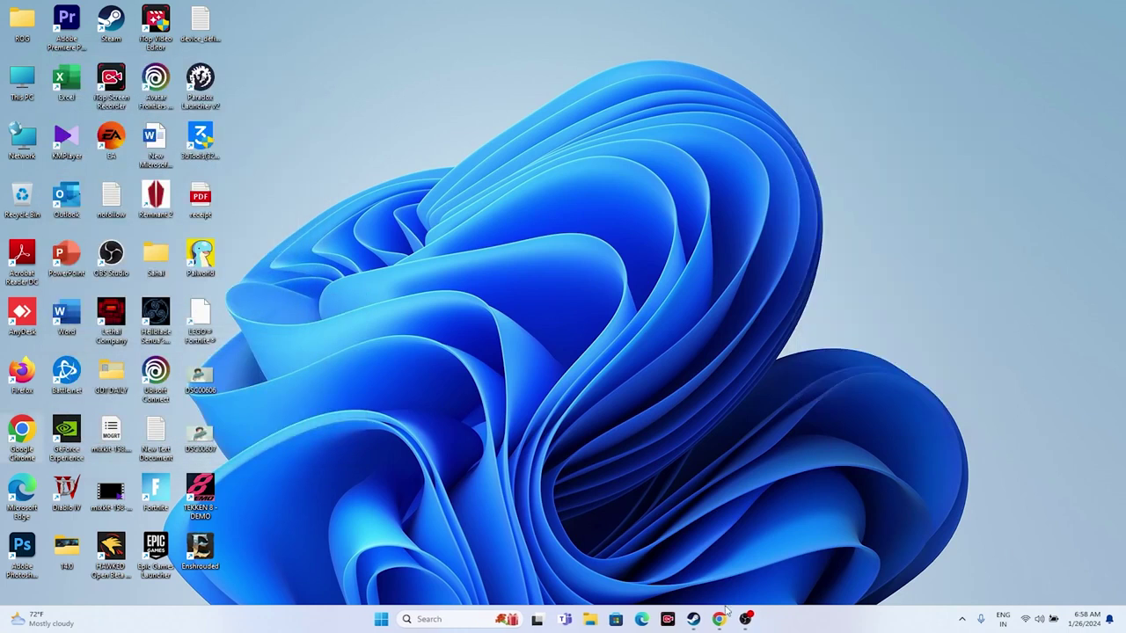
Open Windows Update in the Windows Settings to review the available updates, and close Settings
left_click(694, 620)
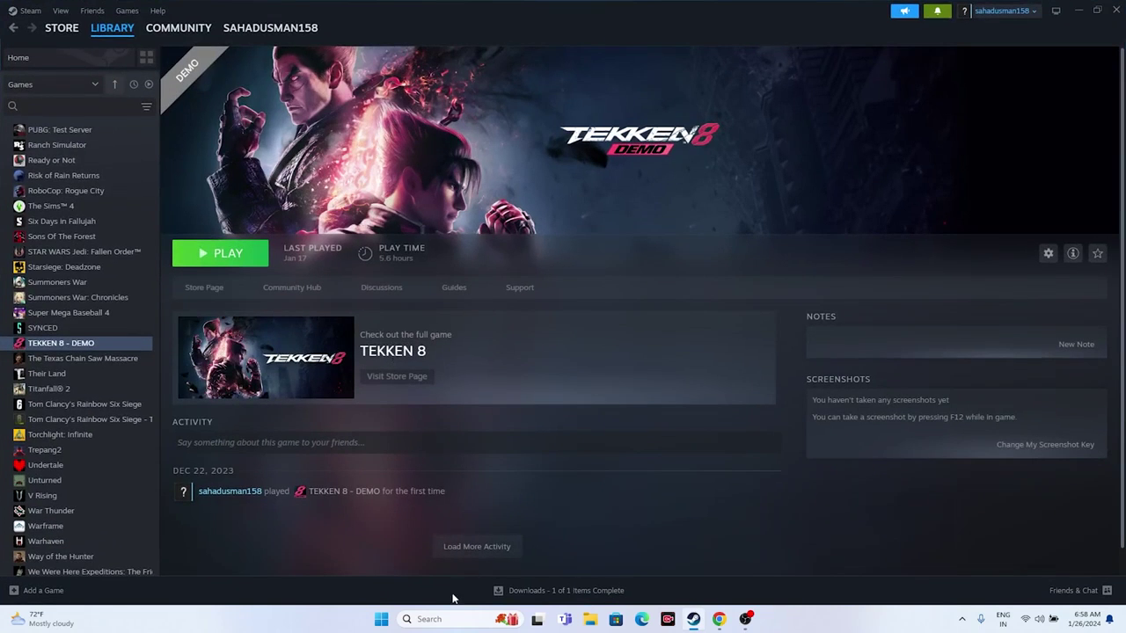
left_click(435, 618)
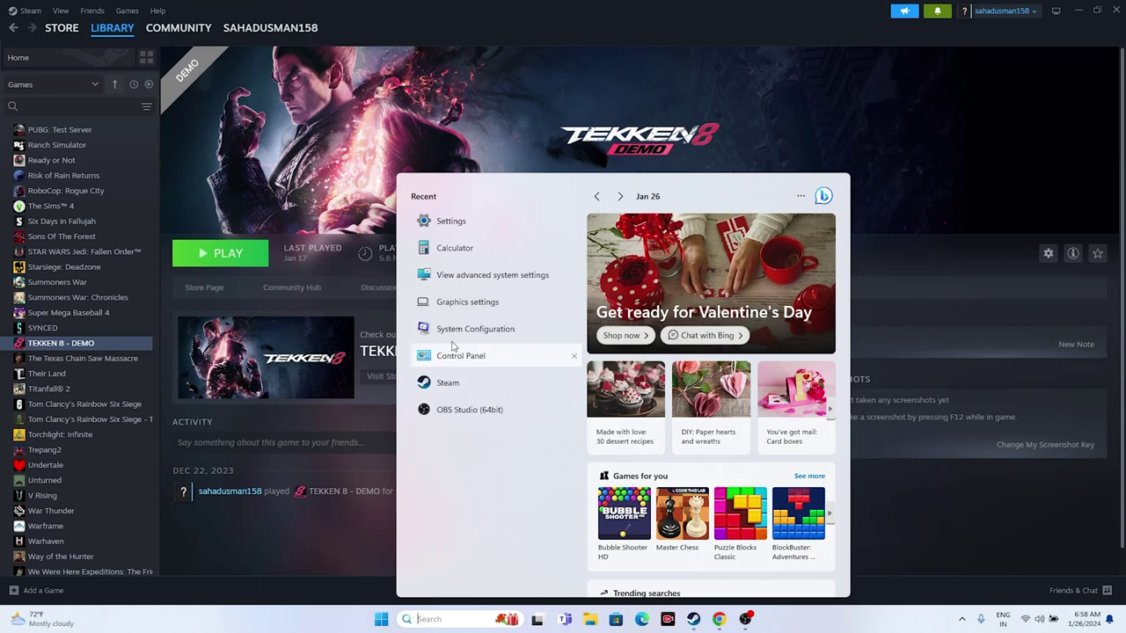
left_click(449, 221)
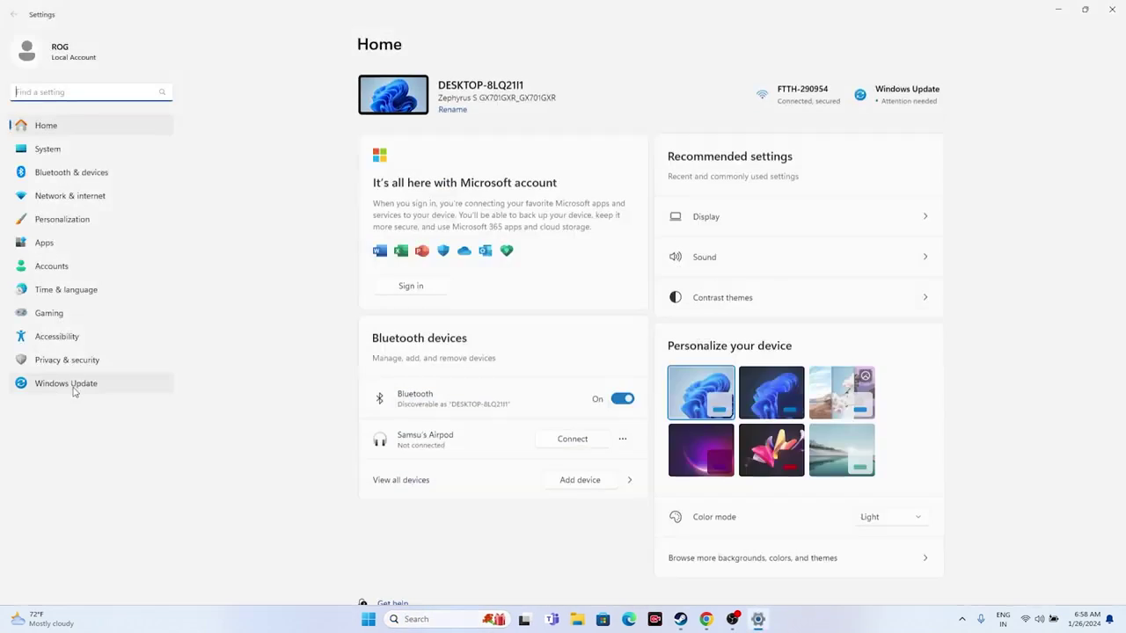
left_click(66, 384)
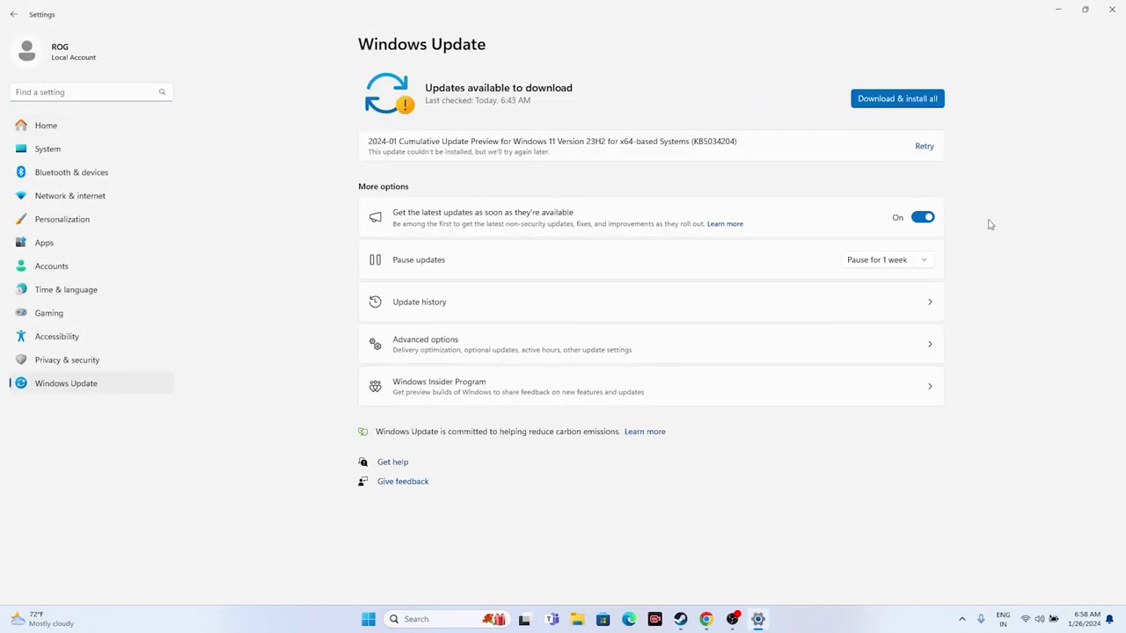
left_click(1114, 12)
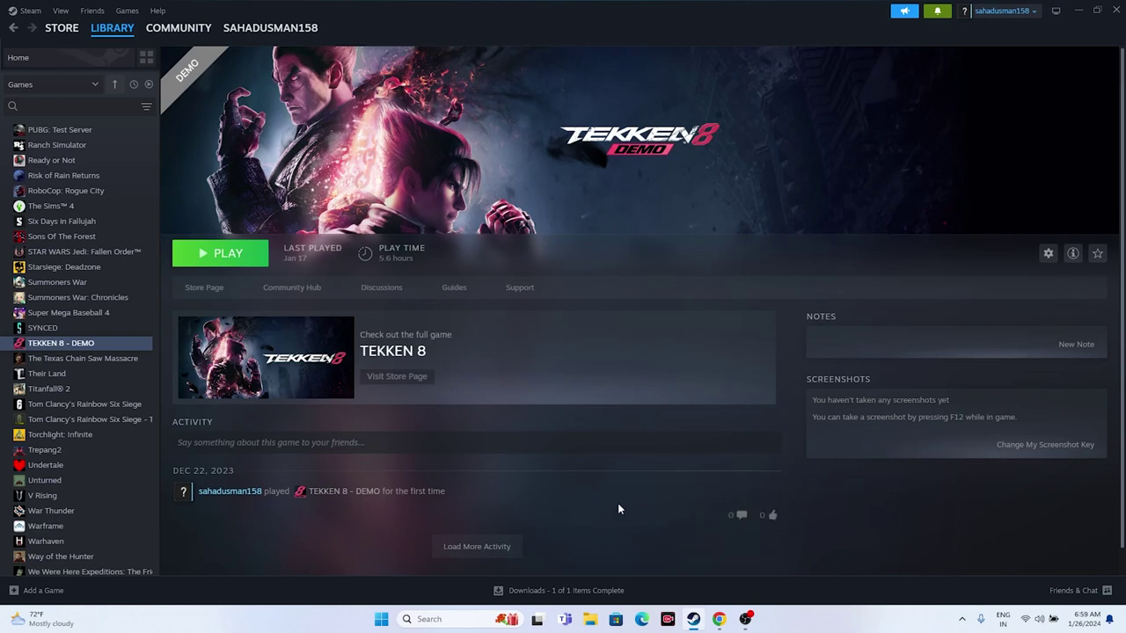
Switch to Chrome and bring up the already open NVIDIA GeForce Drivers page
left_click(718, 619)
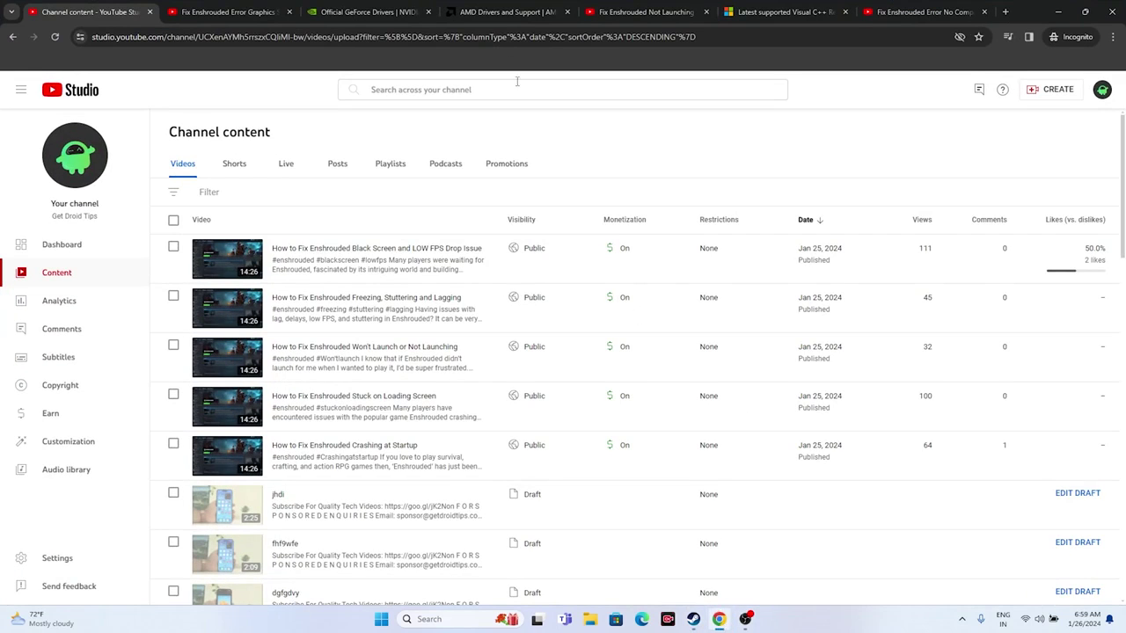
left_click(382, 13)
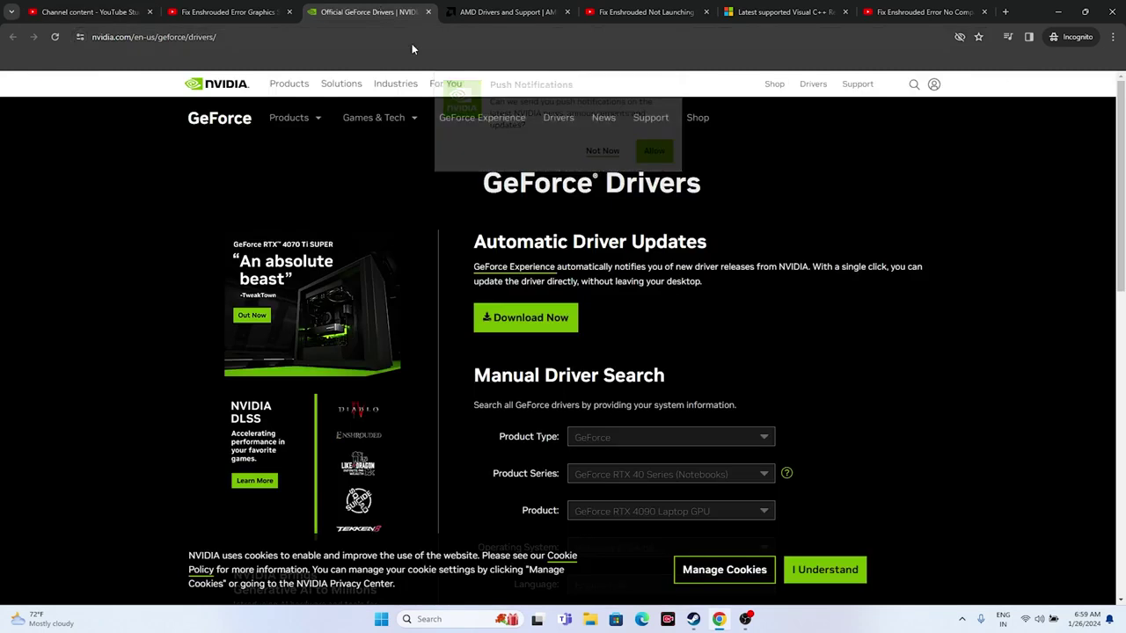
left_click(491, 12)
left_click(350, 7)
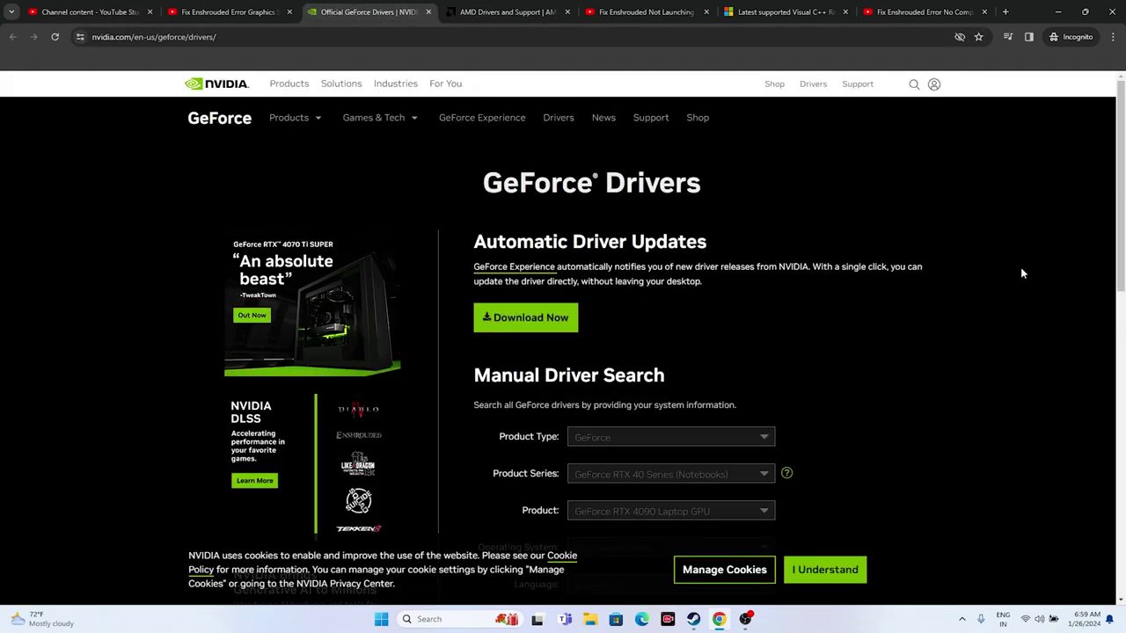
In the manual driver search, keep the GeForce product type and set the product series to GeForce RTX 40 Series
scroll(1011, 185, "down", 2)
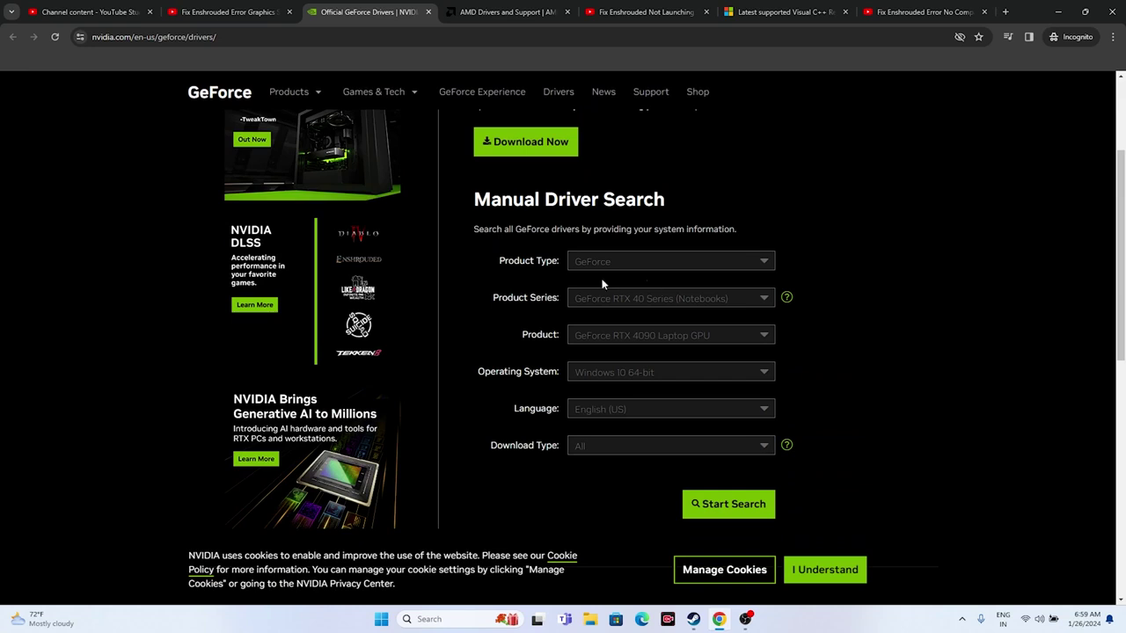
left_click(605, 269)
left_click(618, 285)
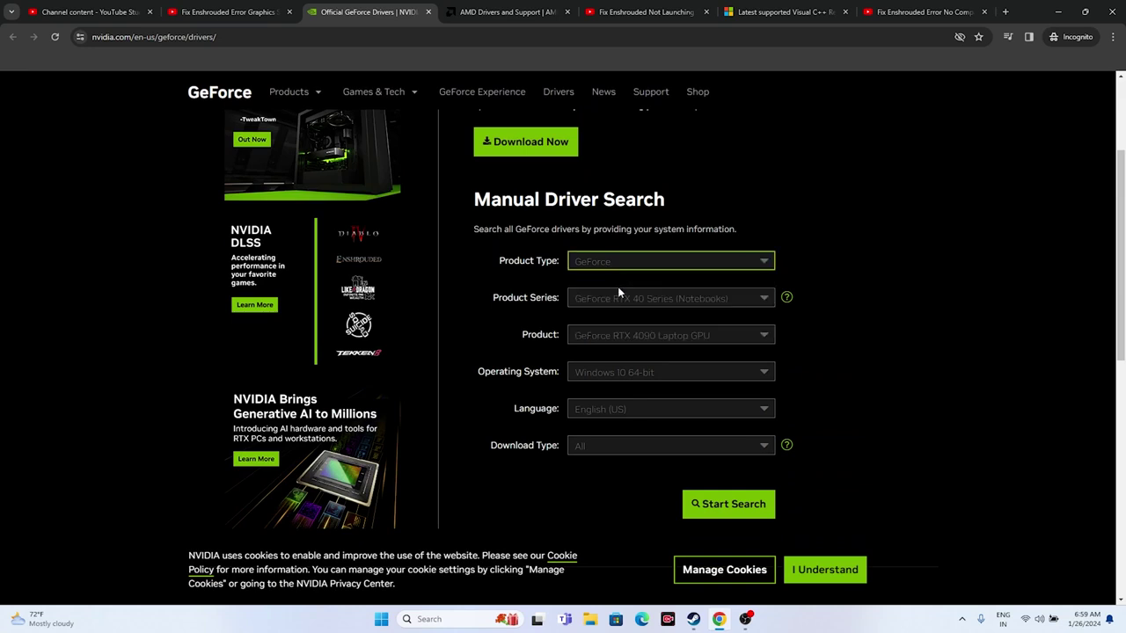
left_click(613, 301)
left_click(630, 334)
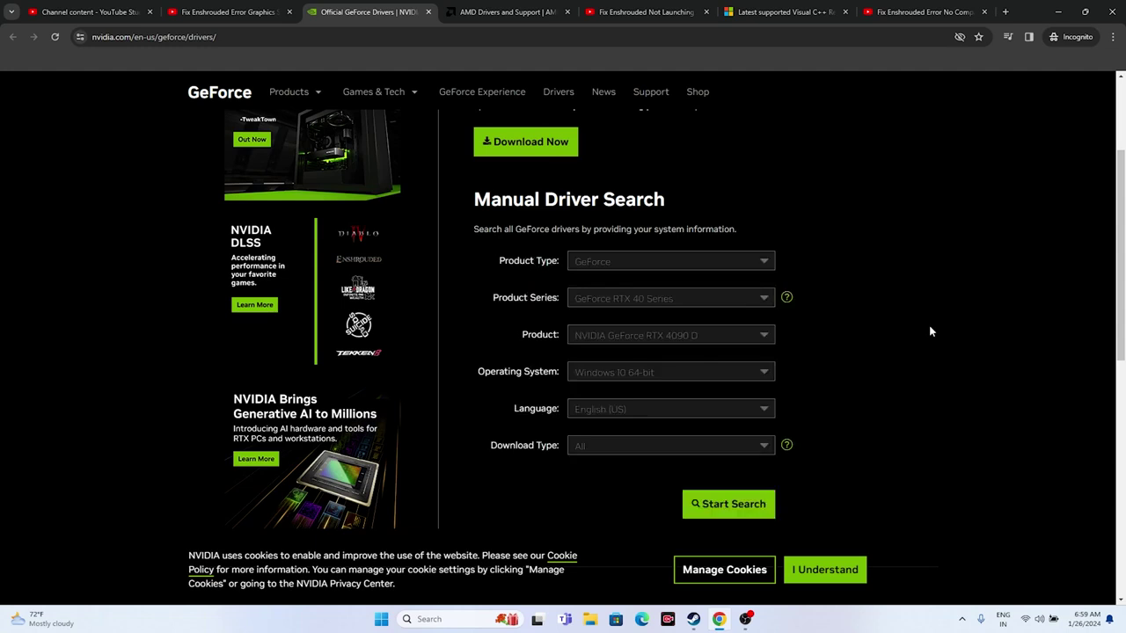
Search drivers for the NVIDIA GeForce RTX 4090 on Windows 11 and check the first Game Ready driver's version and release date
left_click(688, 341)
left_click(703, 381)
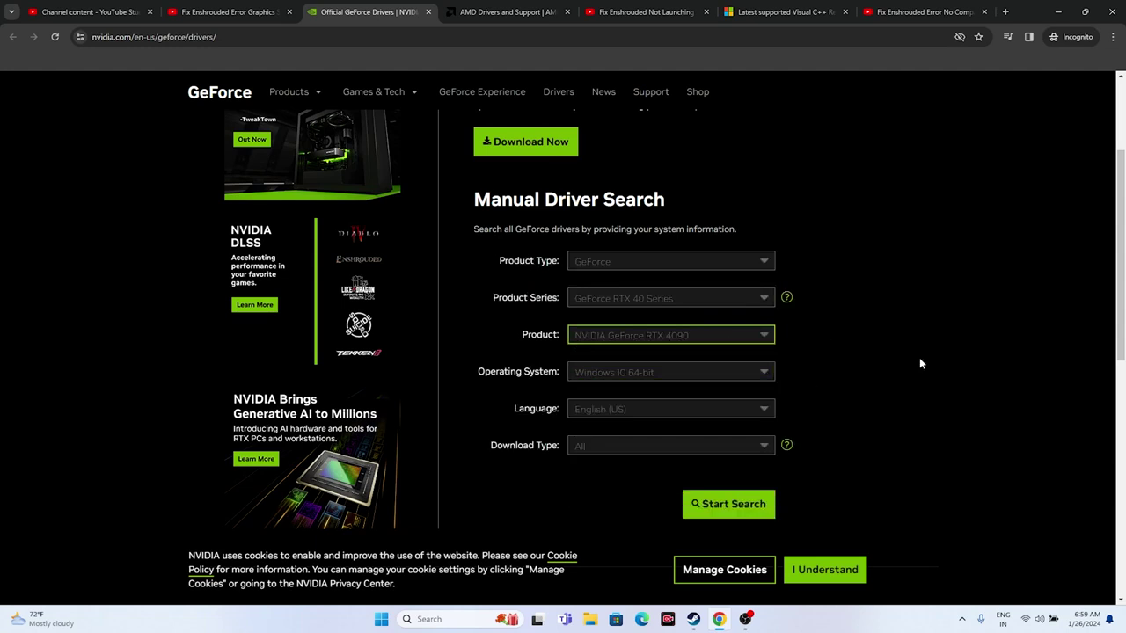
left_click(608, 378)
left_click(625, 409)
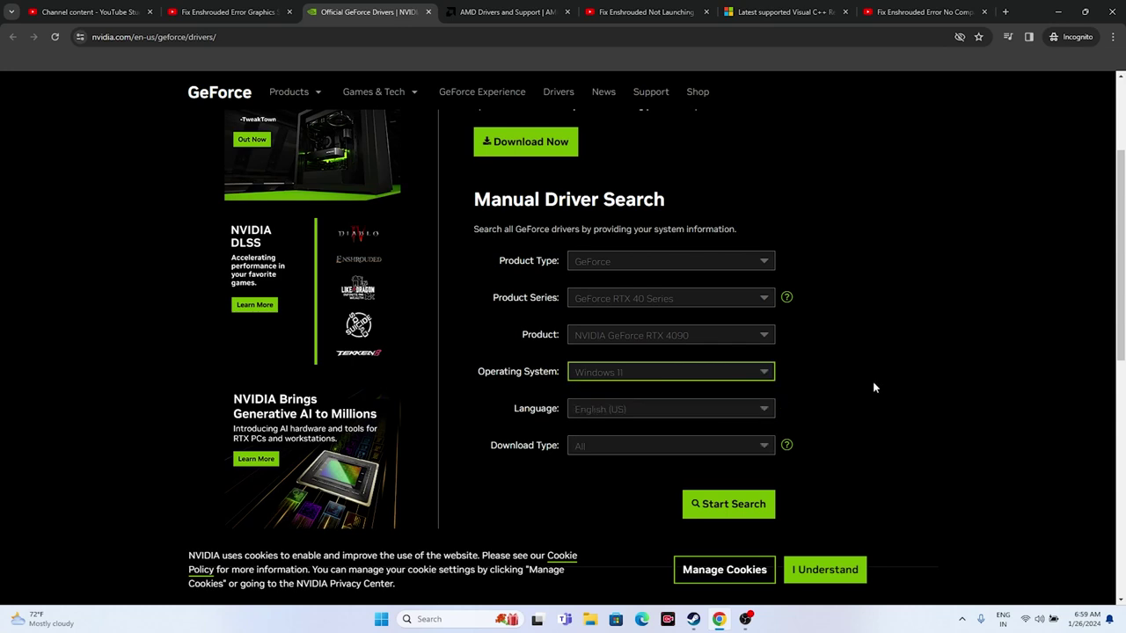
left_click(748, 503)
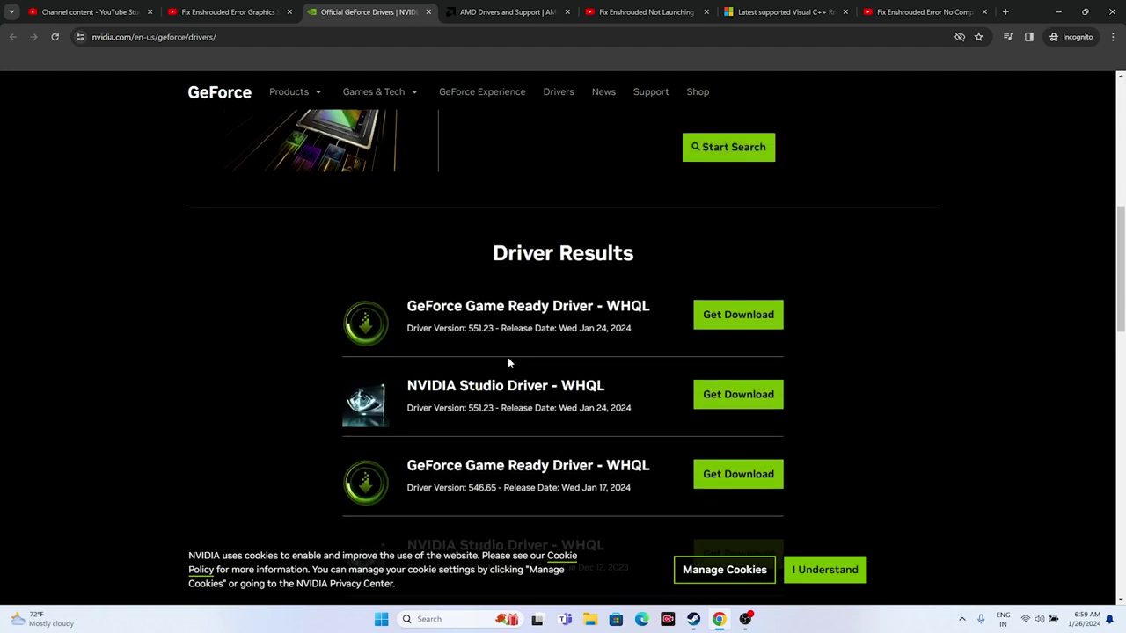
left_click_drag(469, 327, 492, 326)
left_click_drag(578, 328, 632, 328)
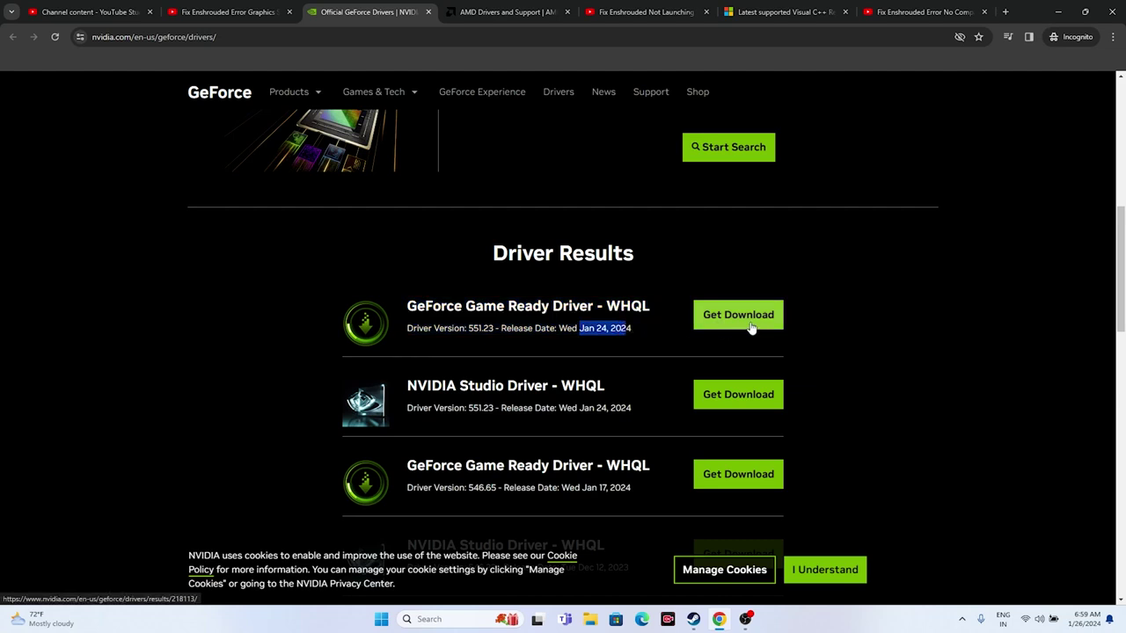
On the AMD support page, select Graphics, AMD Radeon RX 7000 Series, RX 7800 Series and RX 7800 XT, and submit
left_click(506, 12)
scroll(287, 350, "down", 3)
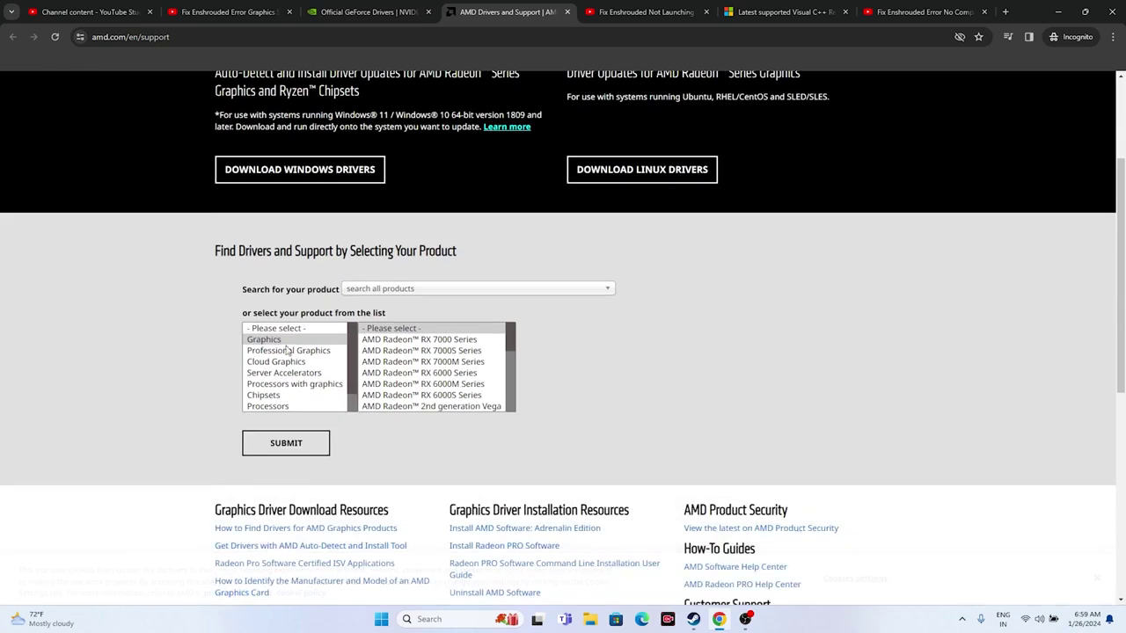
left_click(406, 342)
left_click(535, 351)
left_click(698, 344)
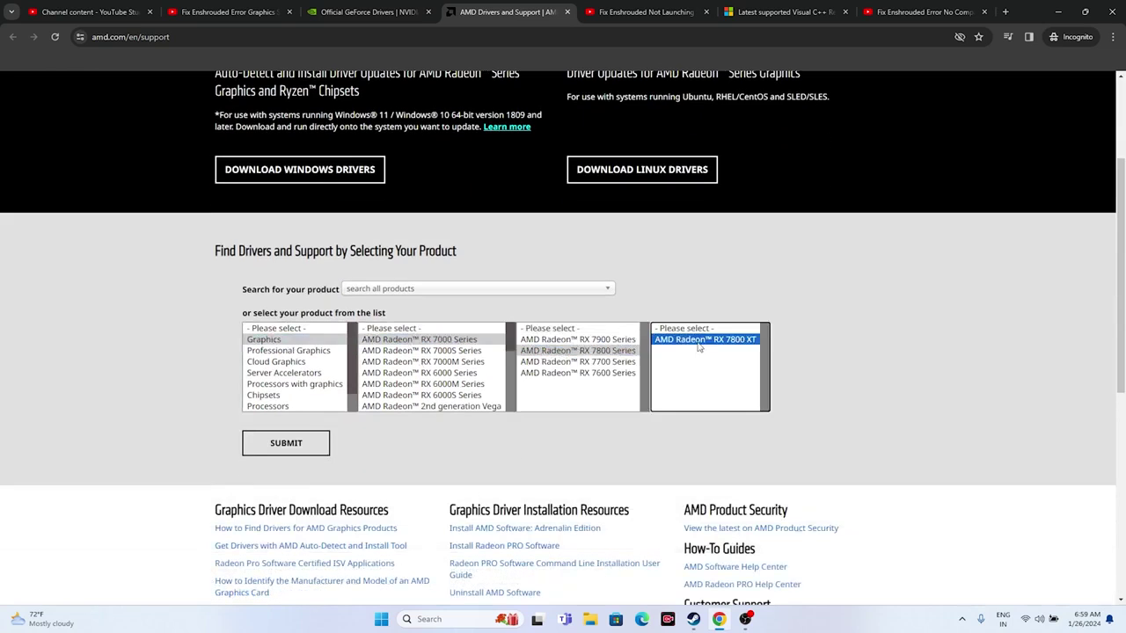
left_click(276, 446)
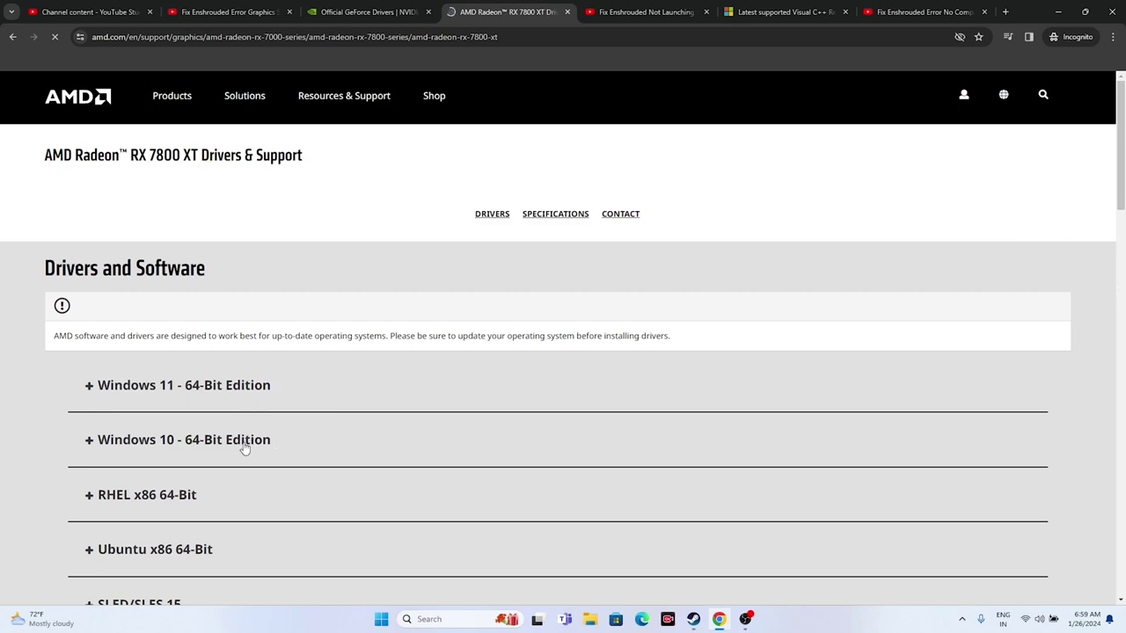
Examine the x86 and x64 download links on the Microsoft Visual C++ Redistributable page, and minimize the browser
left_click(786, 9)
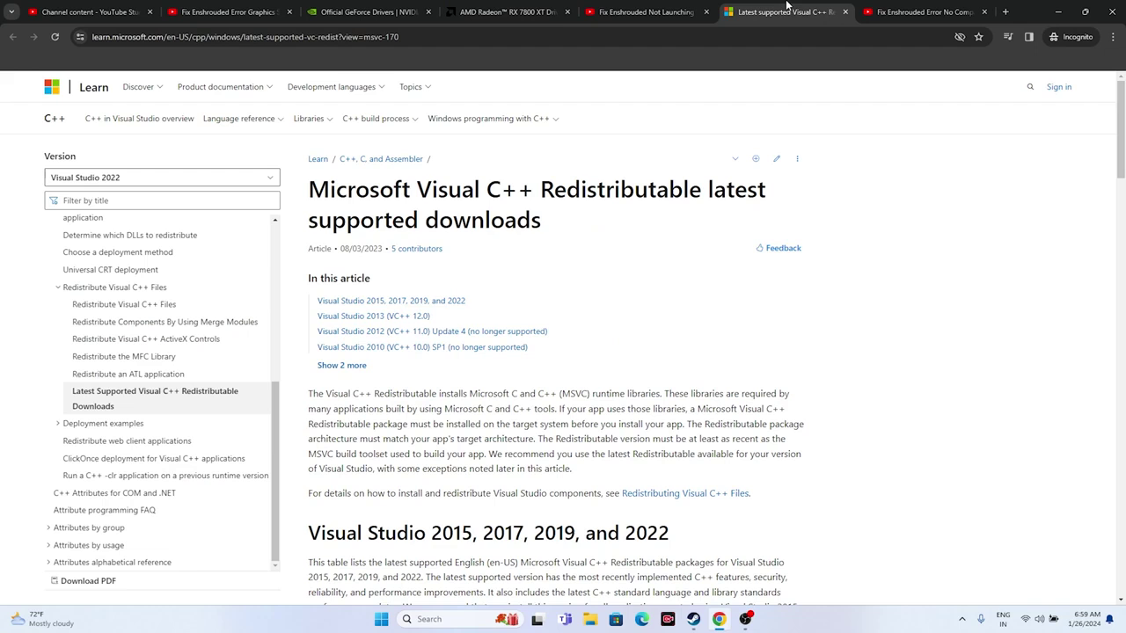
left_click_drag(542, 235, 308, 202)
left_click(545, 220)
scroll(547, 220, "down", 5)
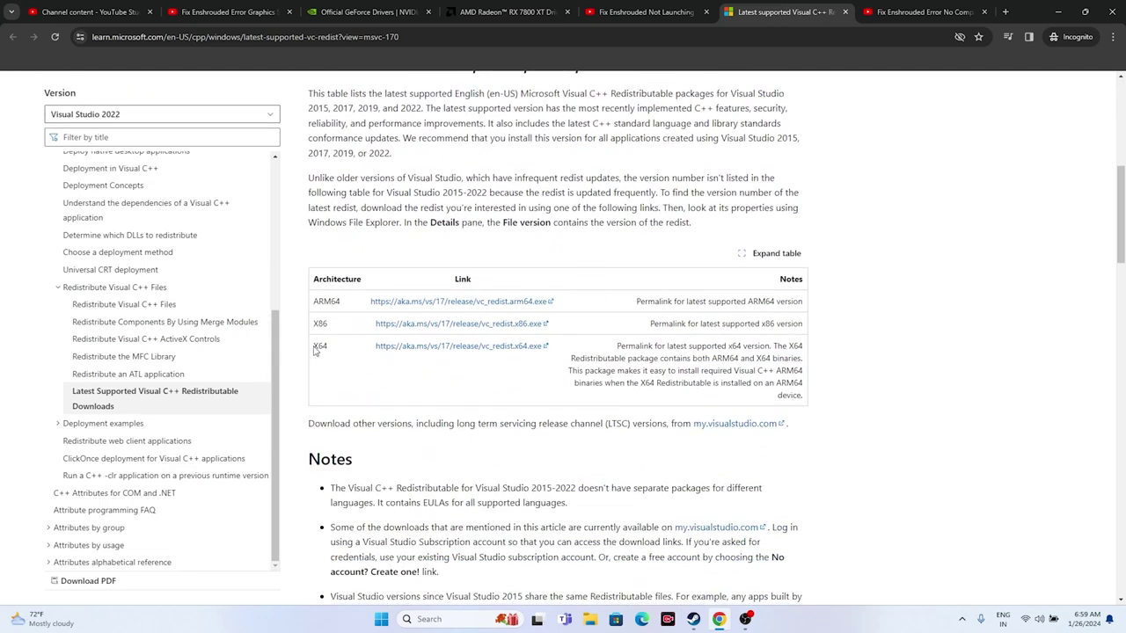
left_click_drag(315, 350, 329, 325)
left_click(1058, 11)
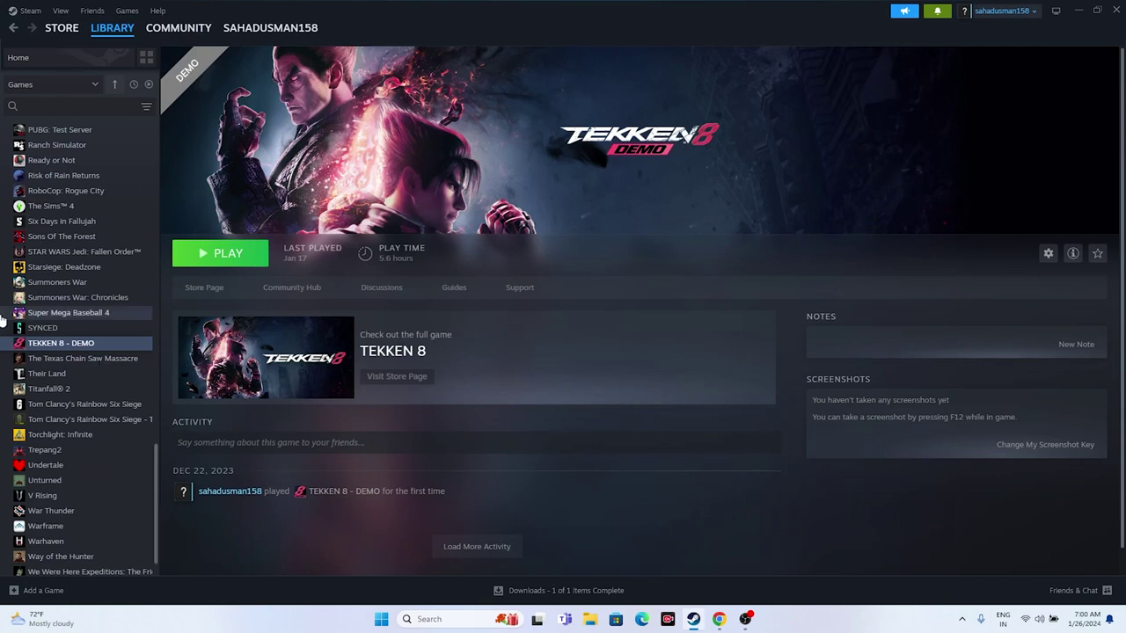
right_click(58, 343)
mouse_move(85, 415)
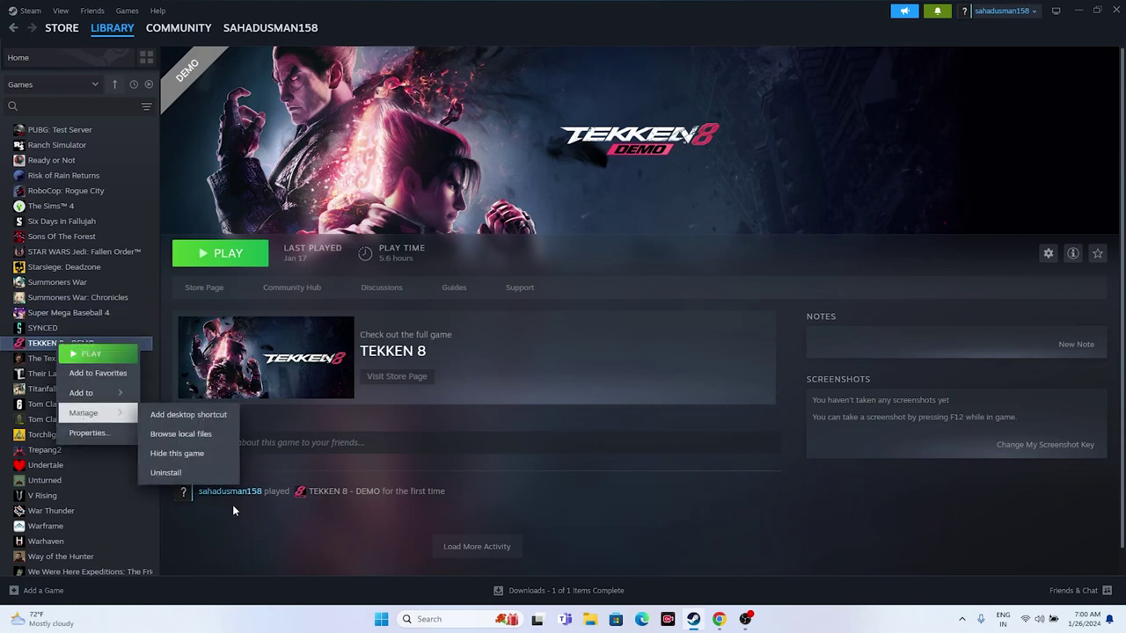
left_click(718, 524)
left_click(595, 621)
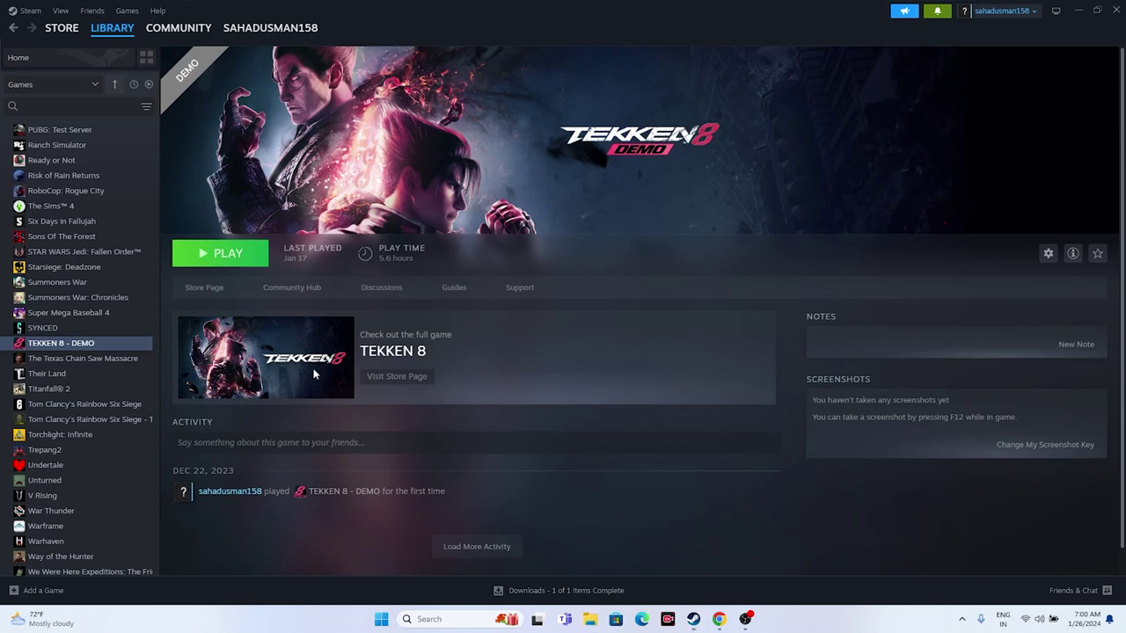
left_click(51, 411)
Verify the integrity of the TEKKEN 8 - DEMO installed files from its properties, and close the properties window
right_click(68, 345)
left_click(100, 436)
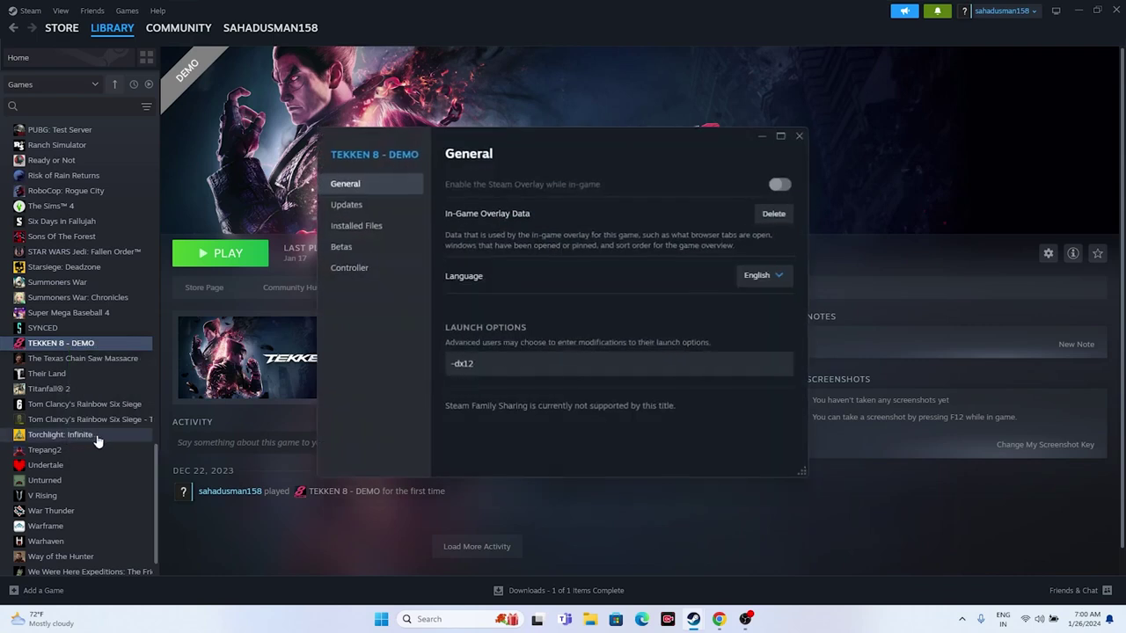
left_click(371, 230)
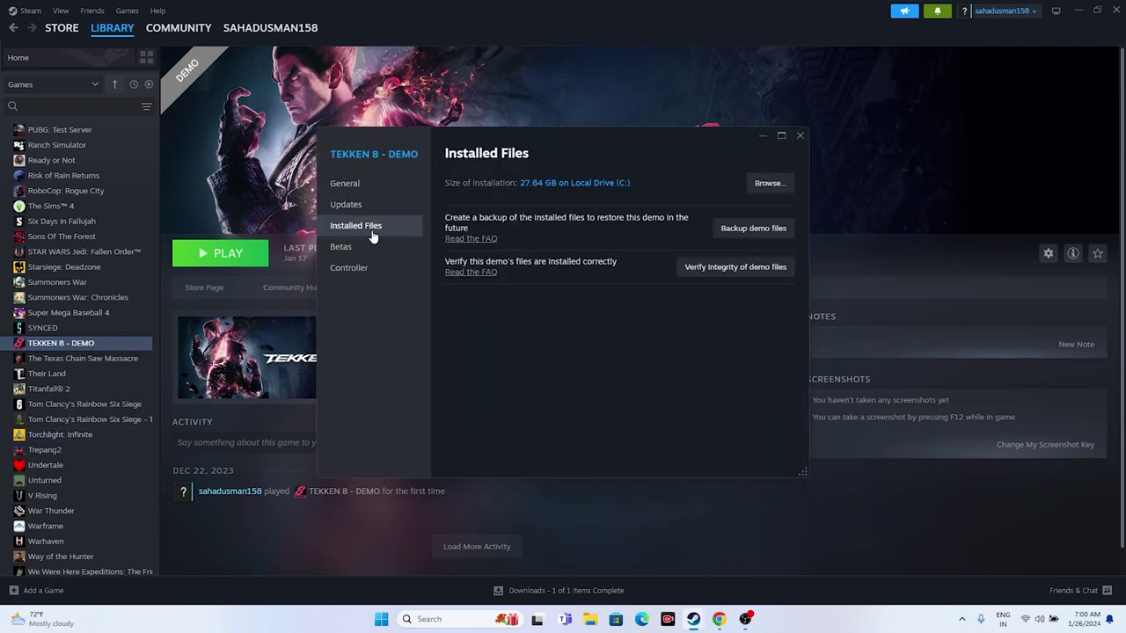
left_click(739, 268)
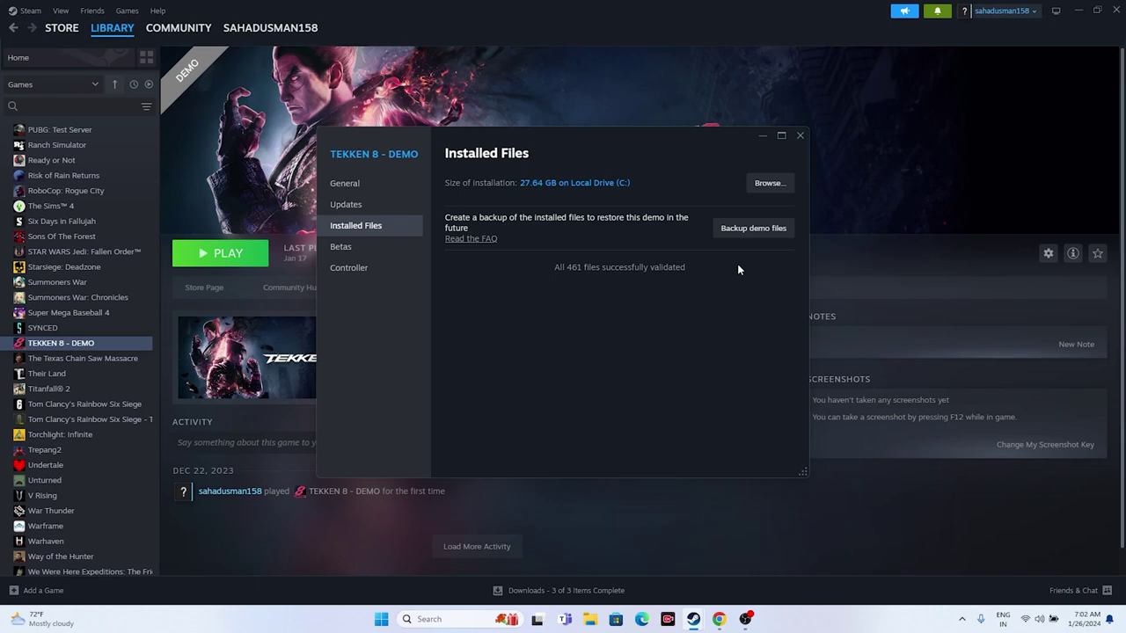
left_click(797, 135)
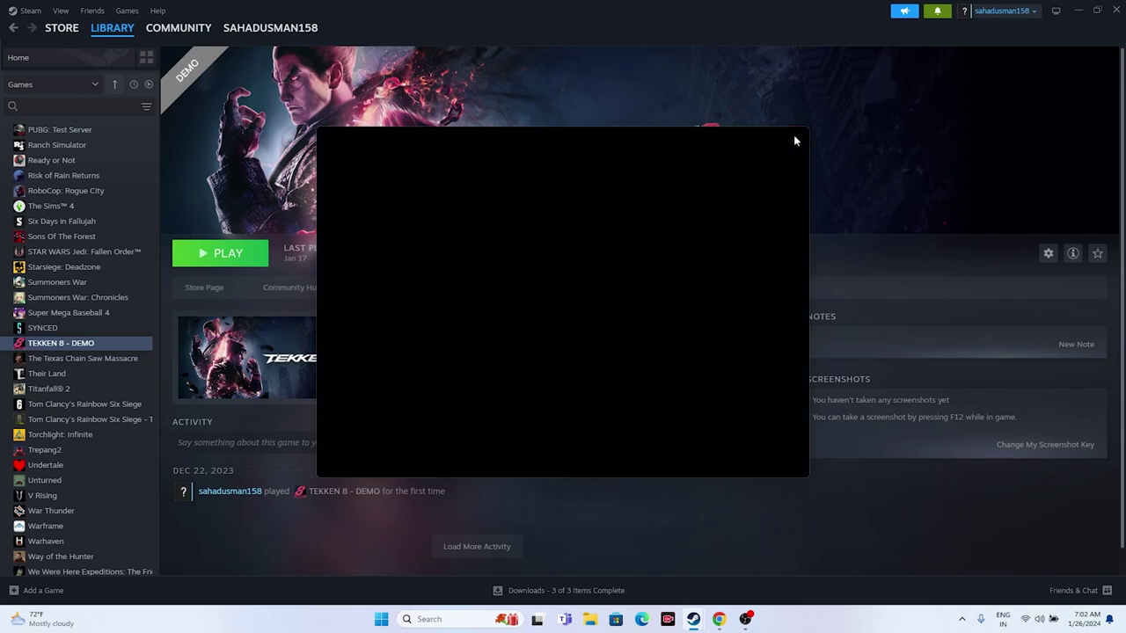